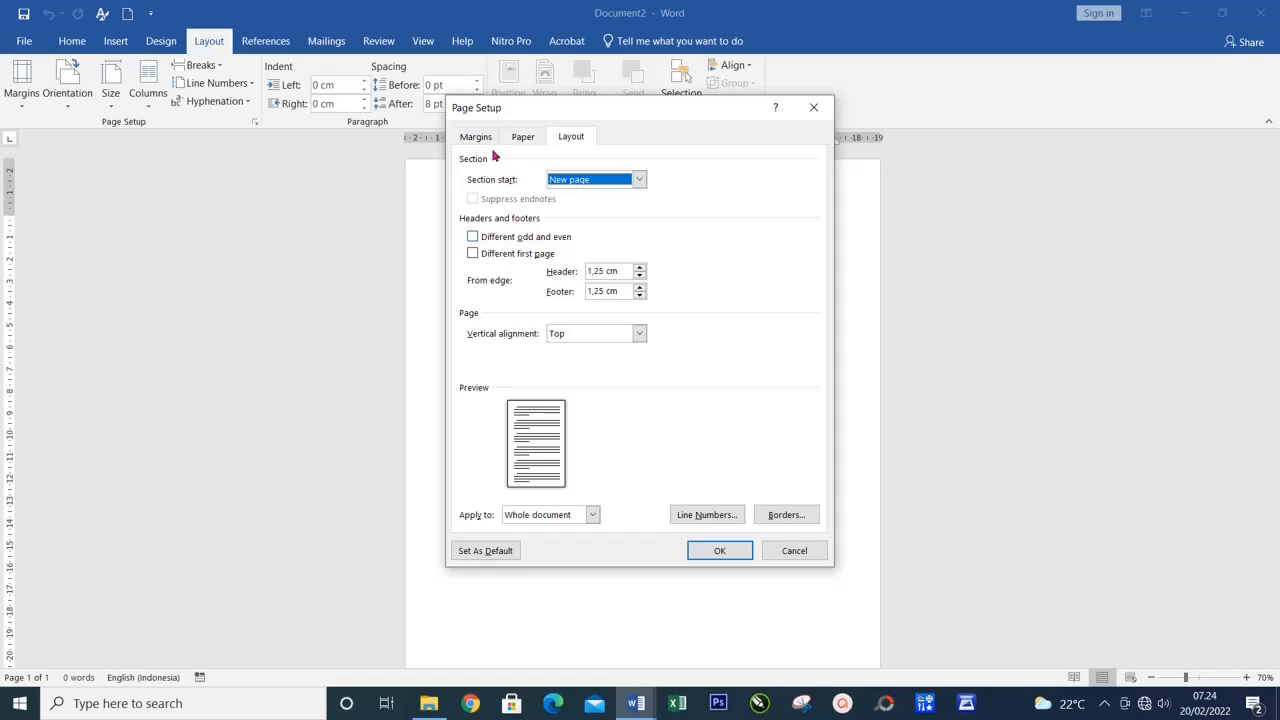
# Set the page orientation to landscape and the top, bottom, left and right margins to 0 cm
pyautogui.click(484, 137)
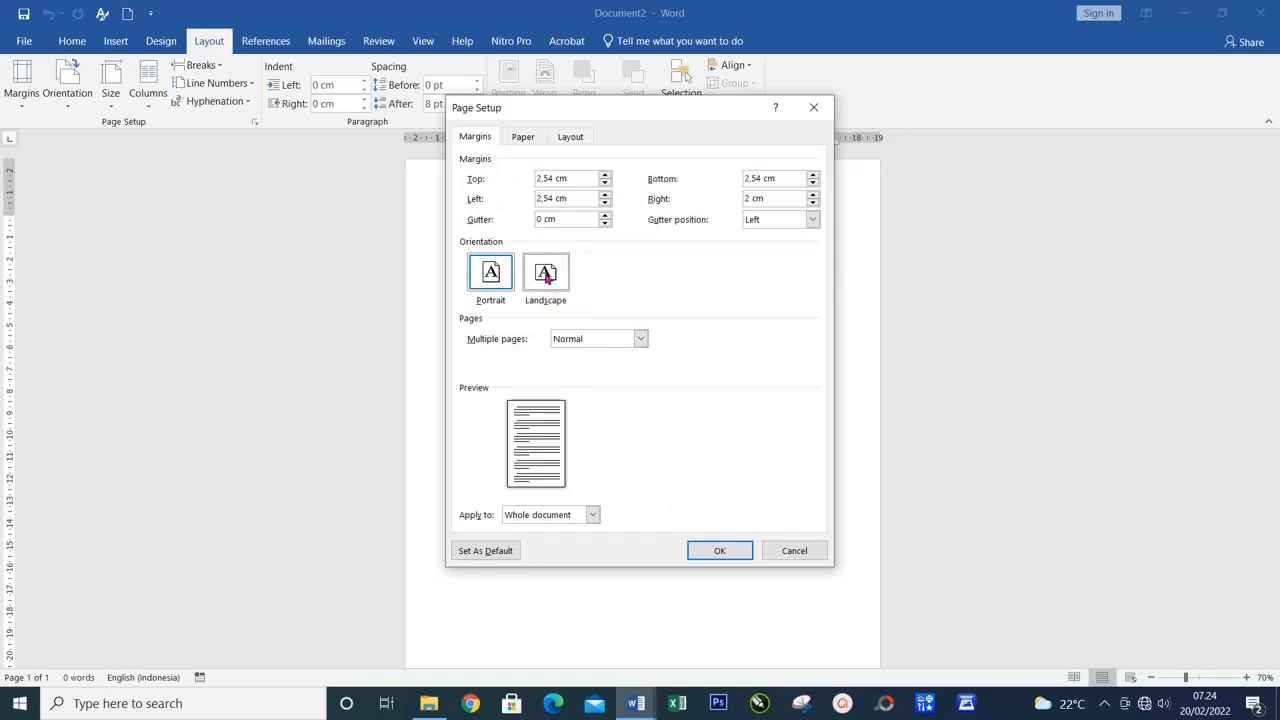
pyautogui.click(551, 285)
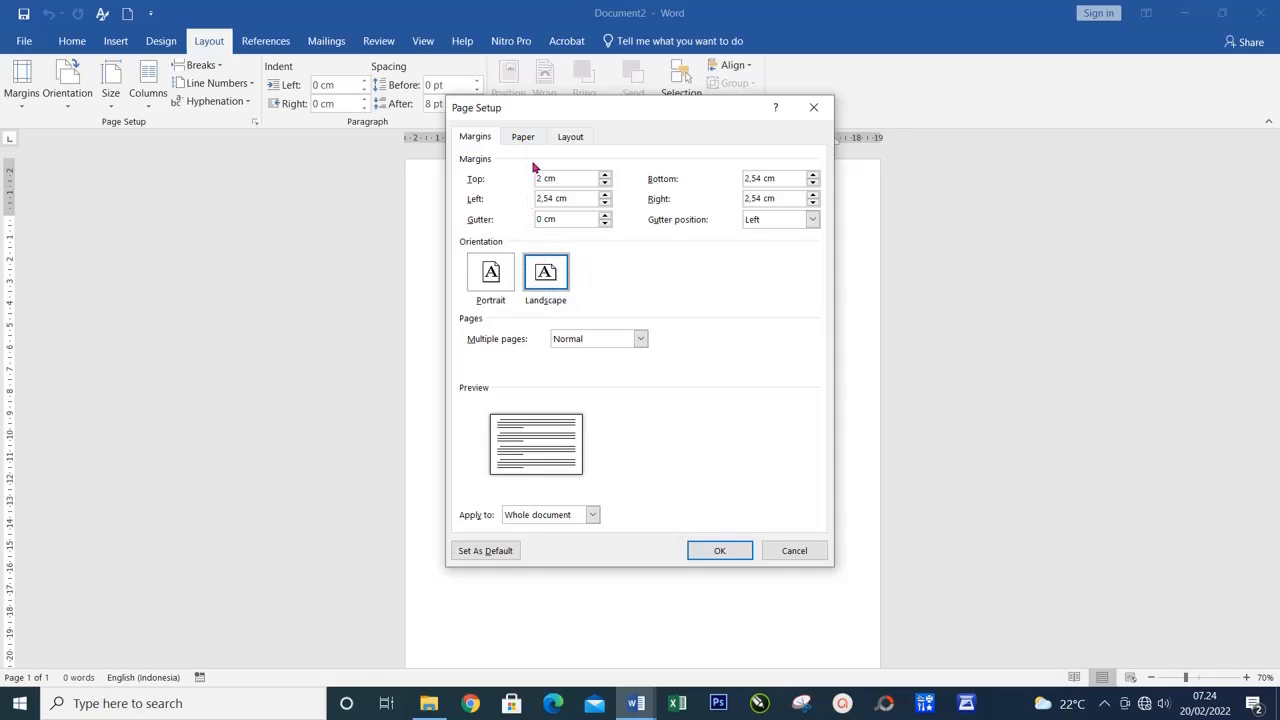
pyautogui.doubleClick(540, 178)
pyautogui.write('0')
pyautogui.press('Tab')
pyautogui.write('0')
pyautogui.press('Tab')
pyautogui.write('0')
pyautogui.press('Tab')
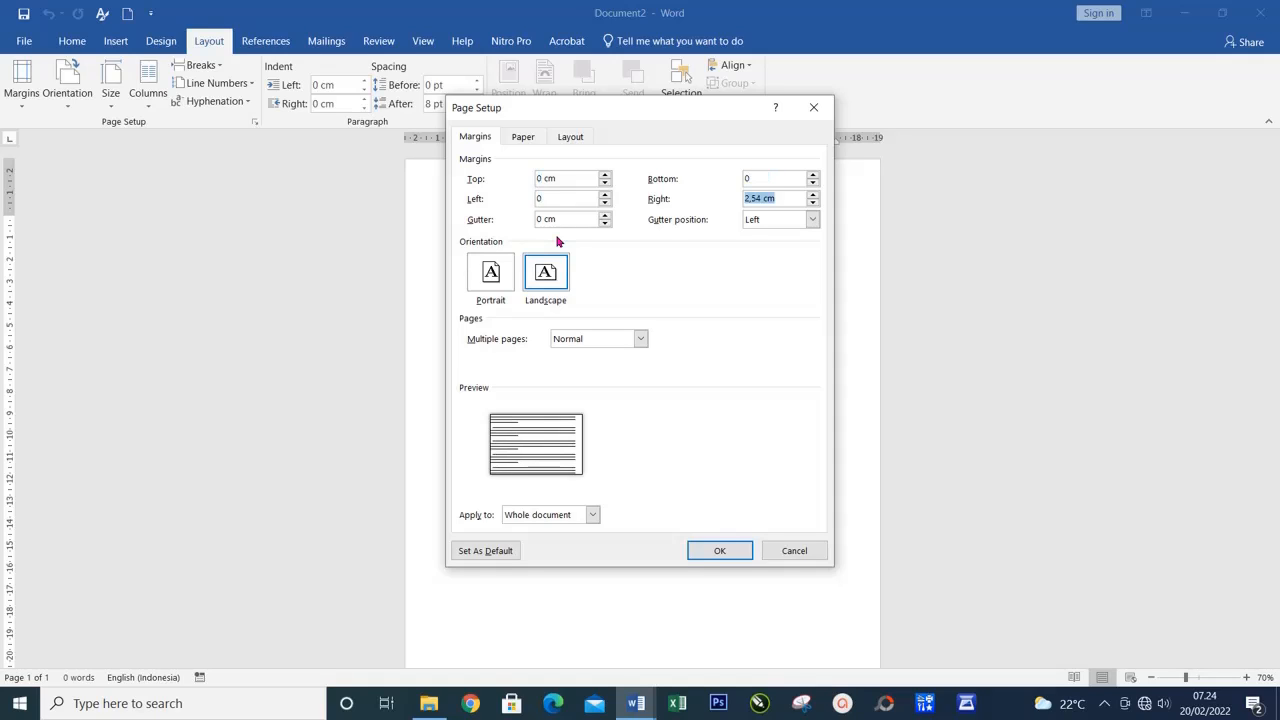
pyautogui.write('0')
# Apply the page setup with the 8.5 x 13 in paper and the unprintable margins fixed, and divide the page into three columns
pyautogui.click(527, 139)
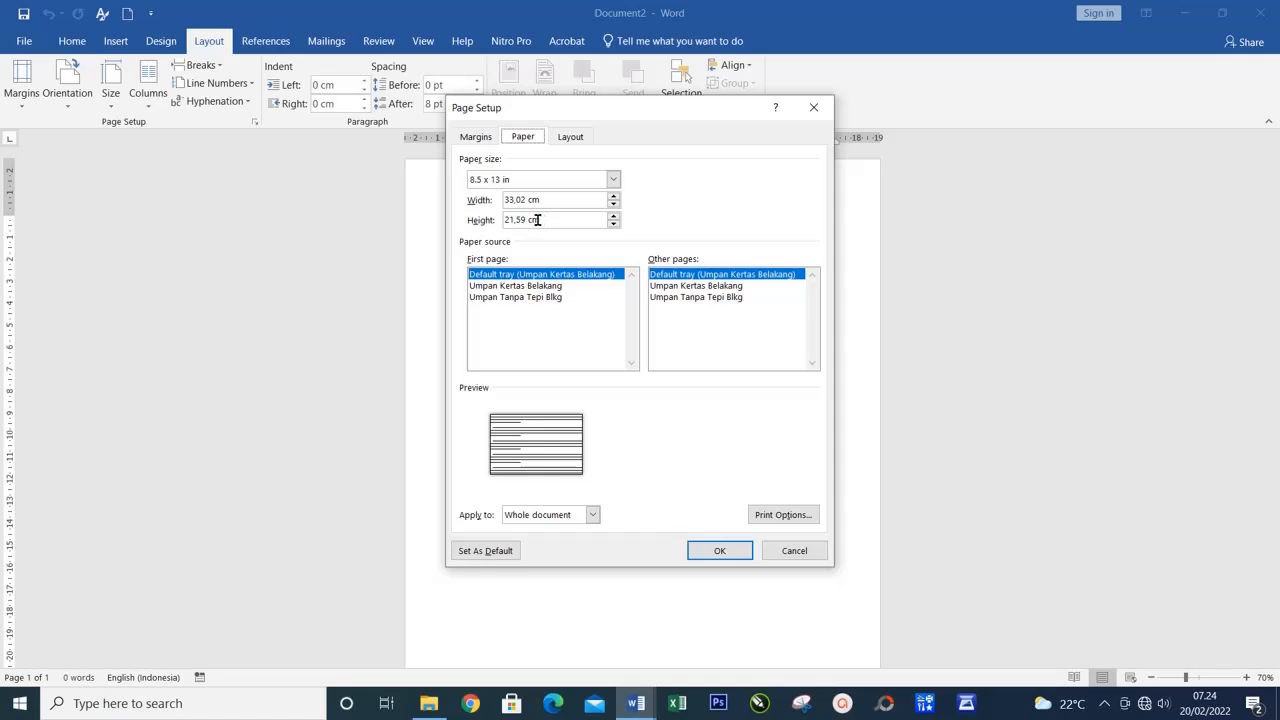
pyautogui.click(721, 551)
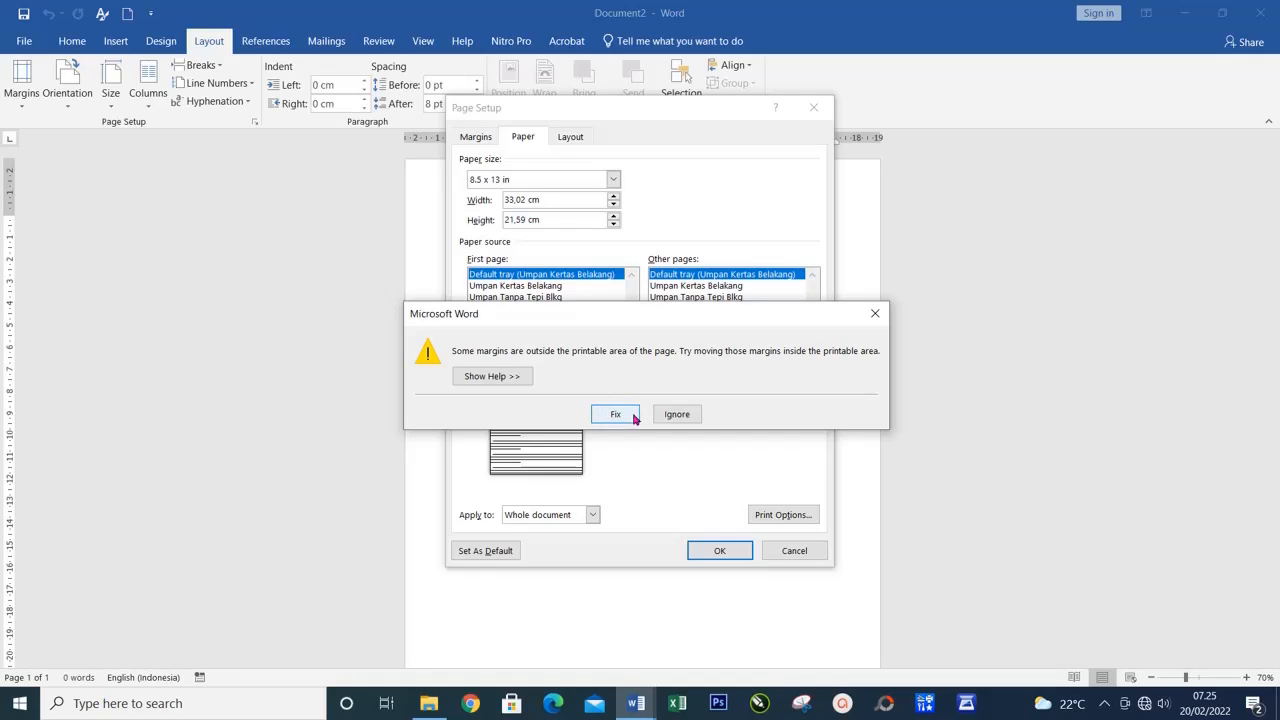
pyautogui.click(616, 414)
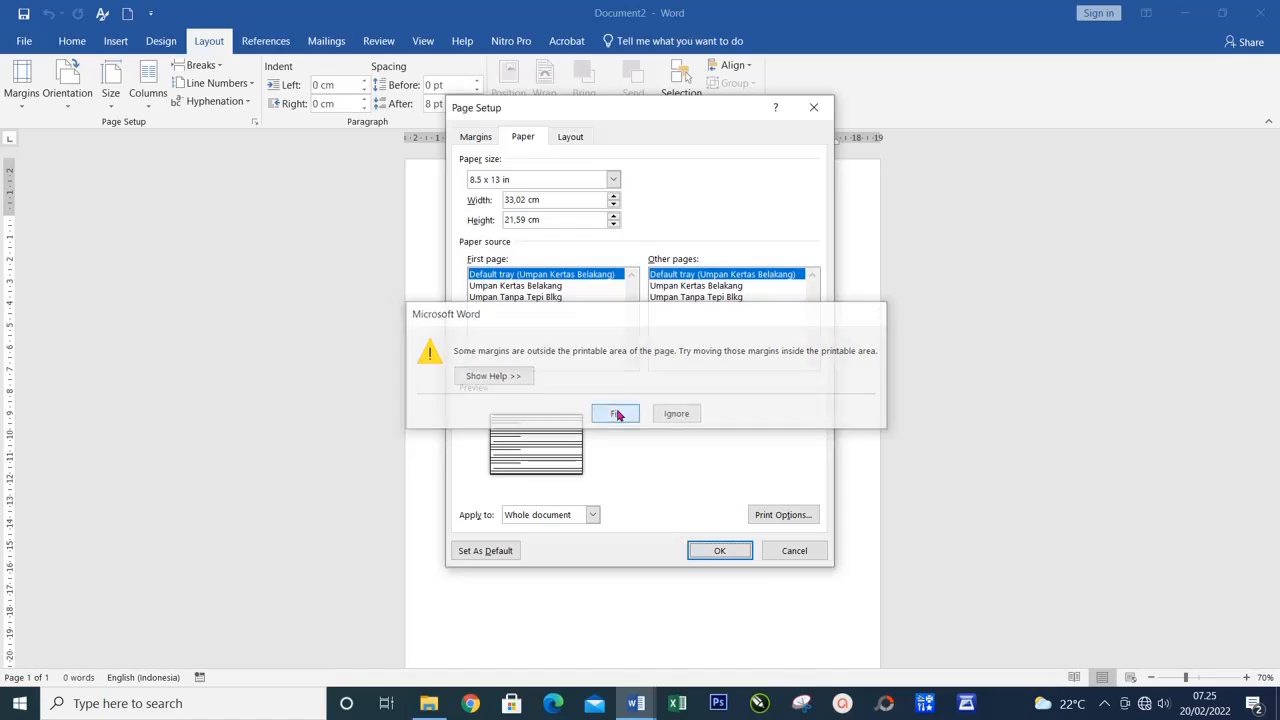
pyautogui.click(718, 551)
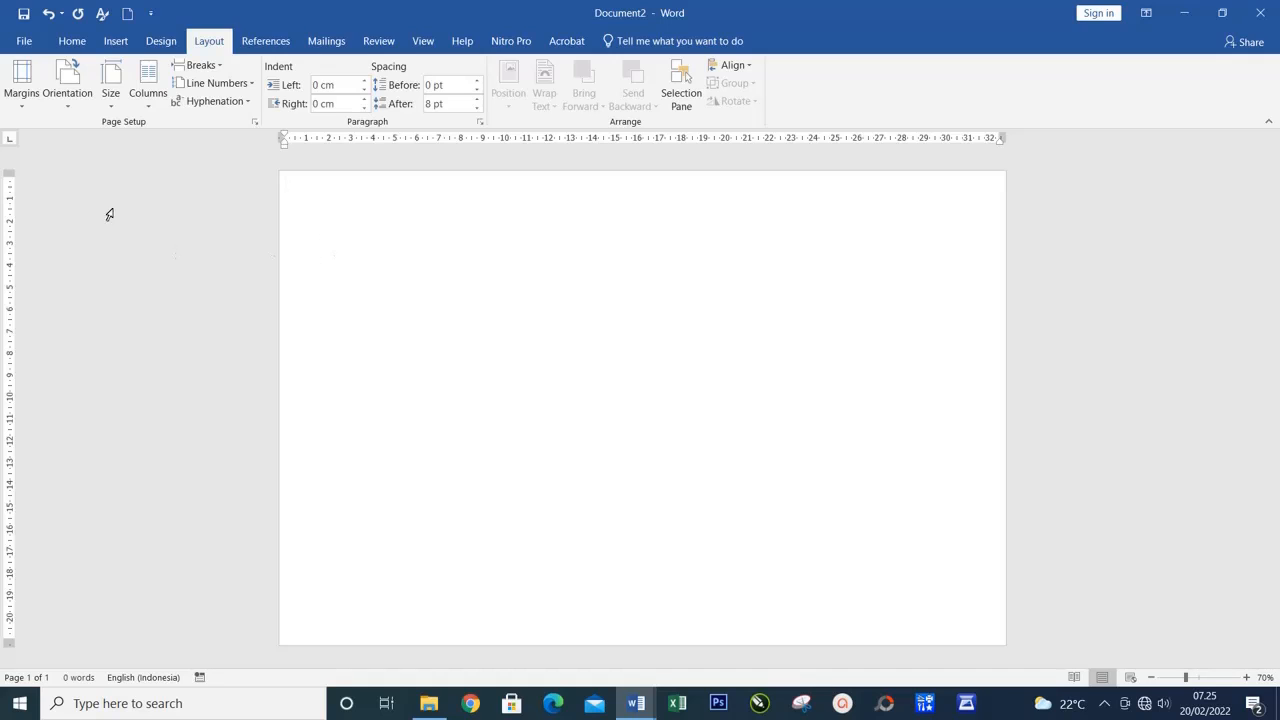
pyautogui.click(148, 112)
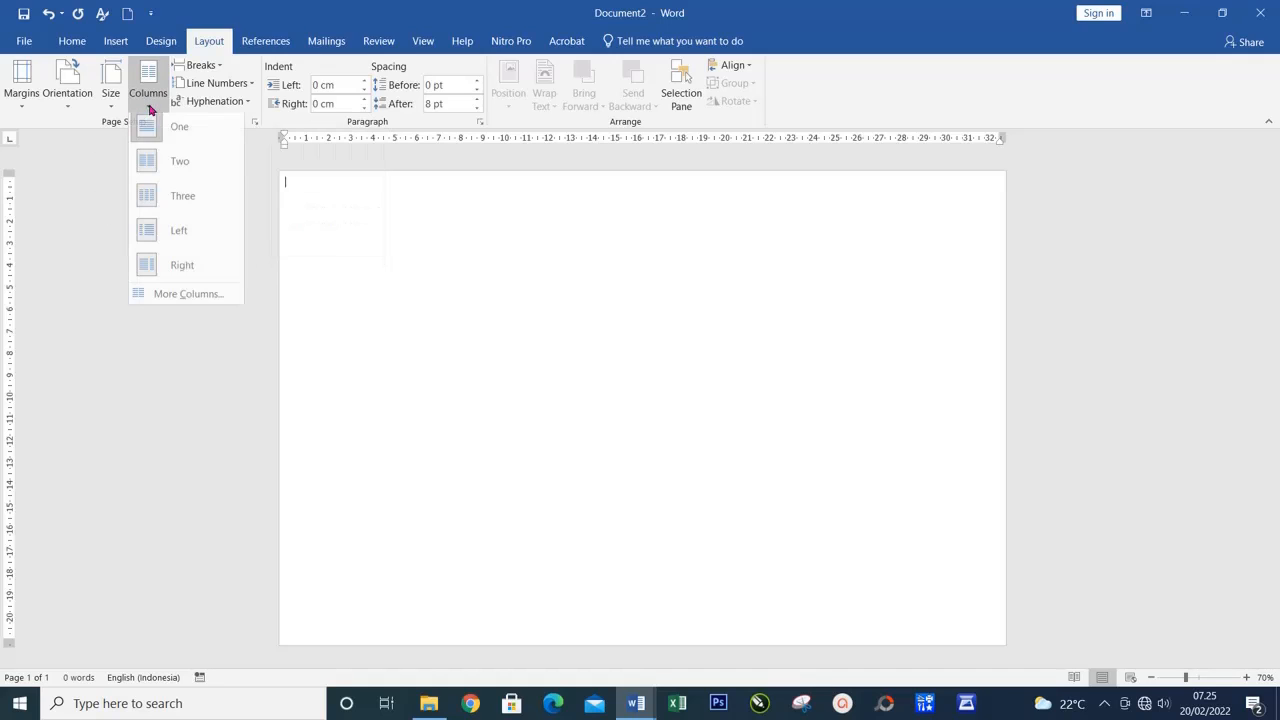
pyautogui.click(150, 203)
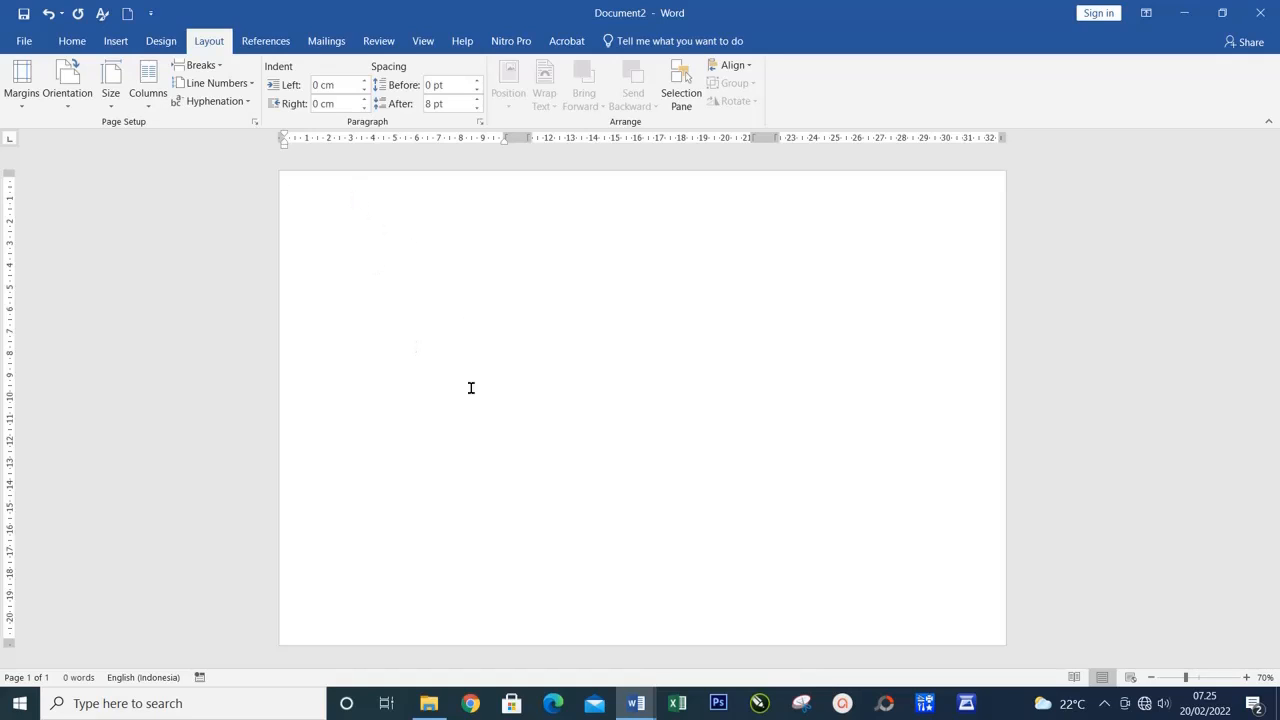
# Draw a rounded rectangle about 20.6 cm high and 9.8 cm wide over the first column and reduce its corner rounding
pyautogui.click(116, 41)
pyautogui.click(240, 85)
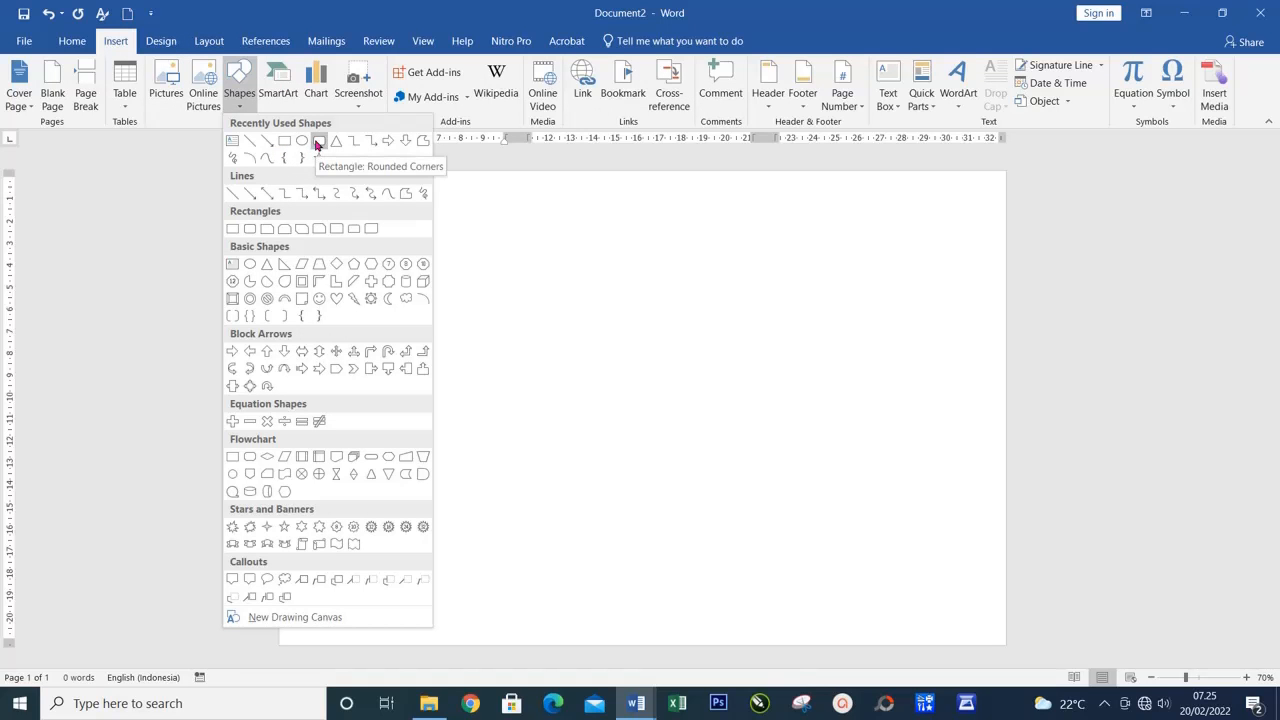
pyautogui.click(317, 141)
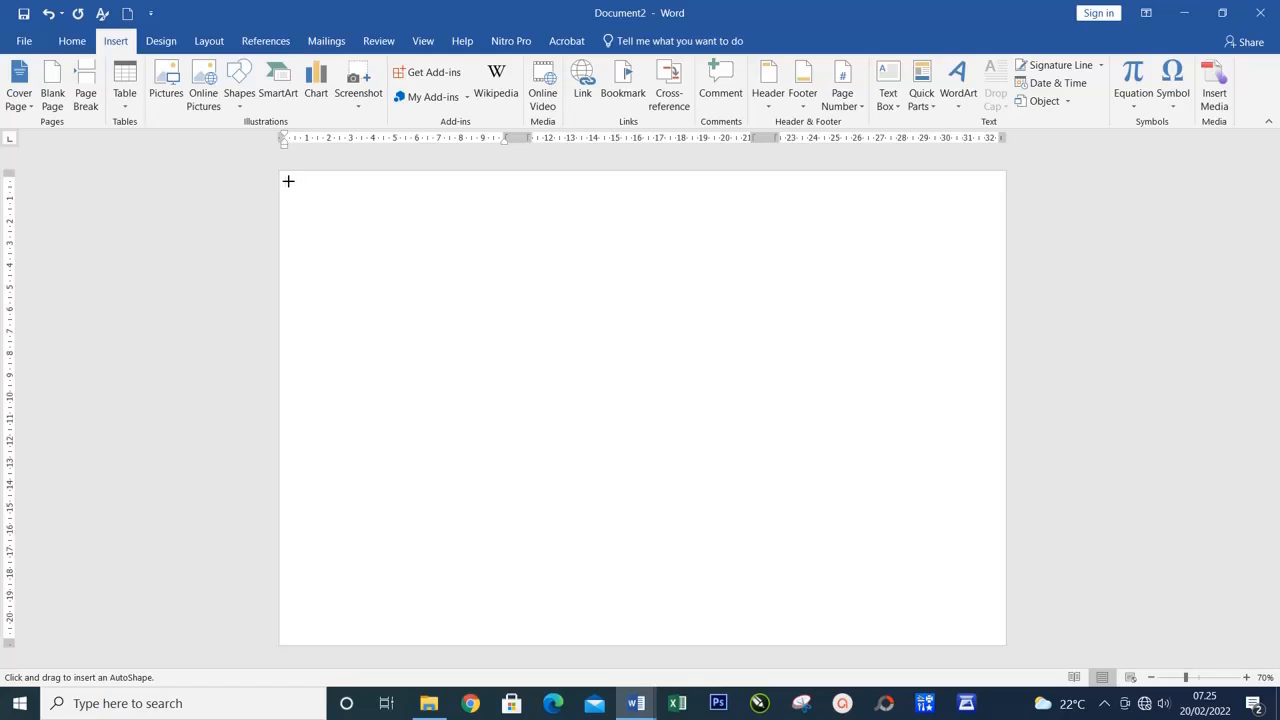
pyautogui.moveTo(287, 181)
pyautogui.mouseDown()
pyautogui.moveTo(457, 529)
pyautogui.moveTo(517, 603)
pyautogui.moveTo(504, 636)
pyautogui.mouseUp()
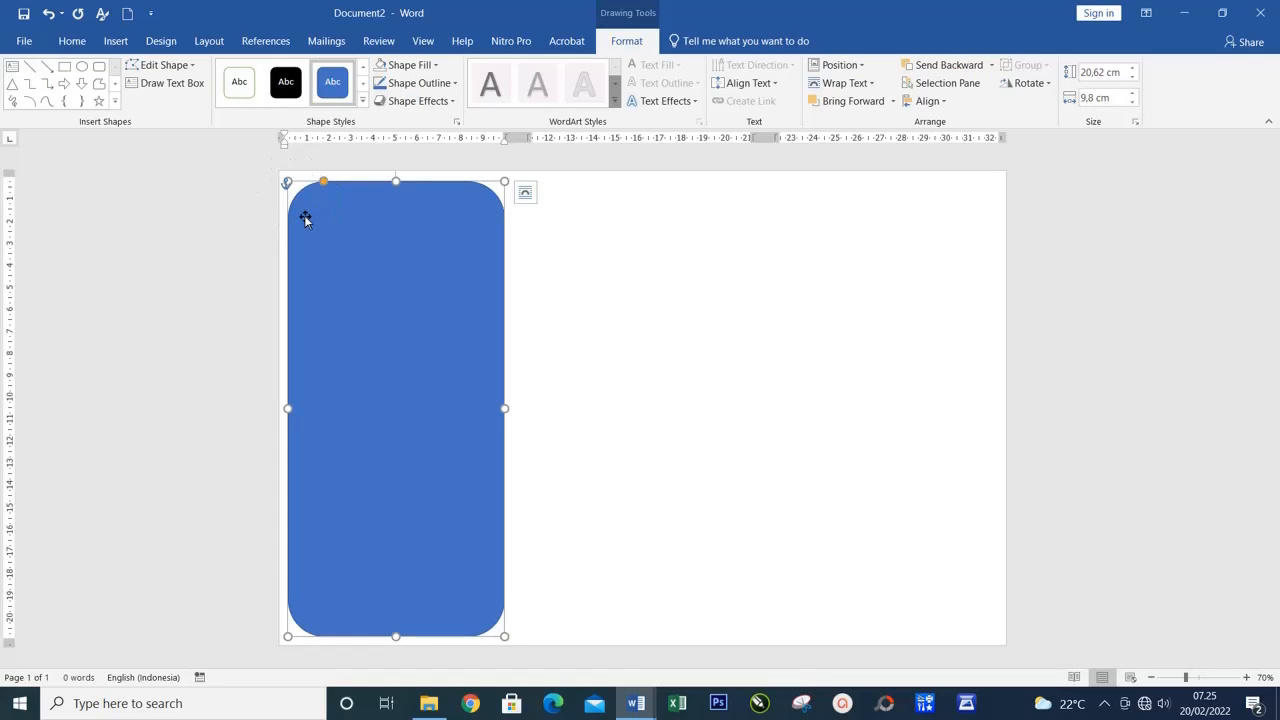
pyautogui.moveTo(323, 183); pyautogui.dragTo(300, 185)
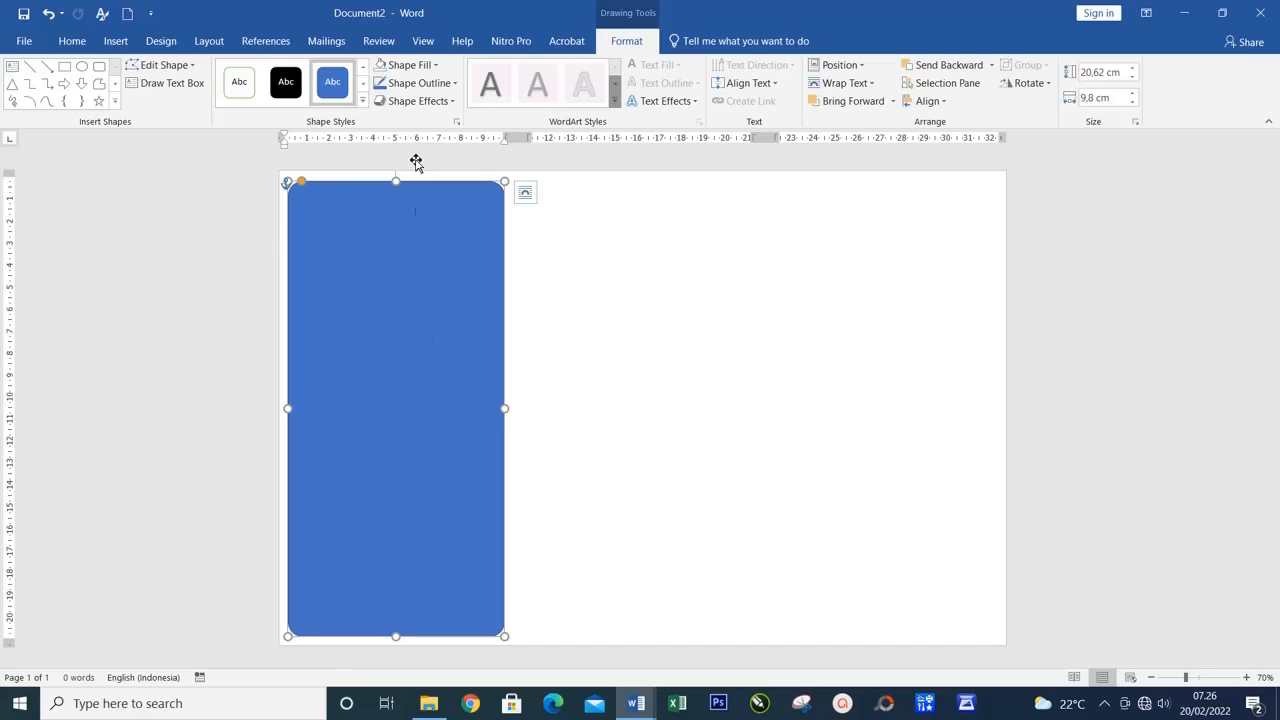
# Remove the rounded rectangle's fill and give it a red outline
pyautogui.click(420, 65)
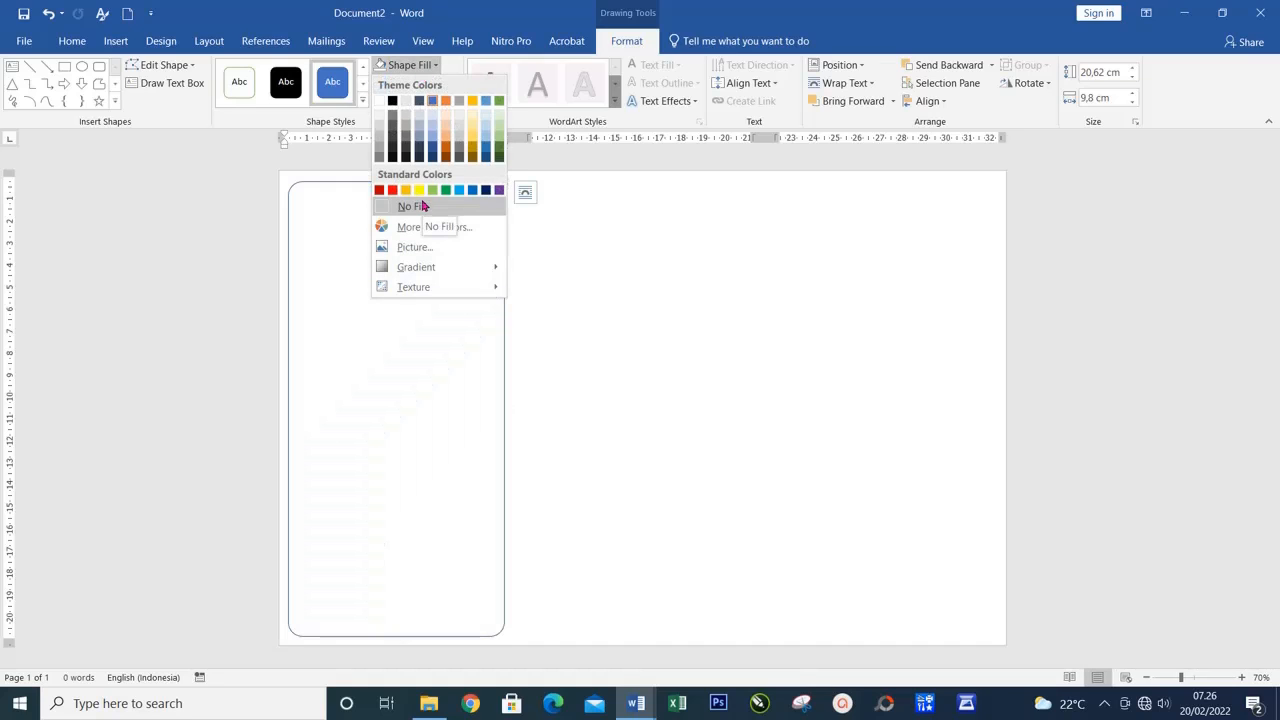
pyautogui.click(422, 206)
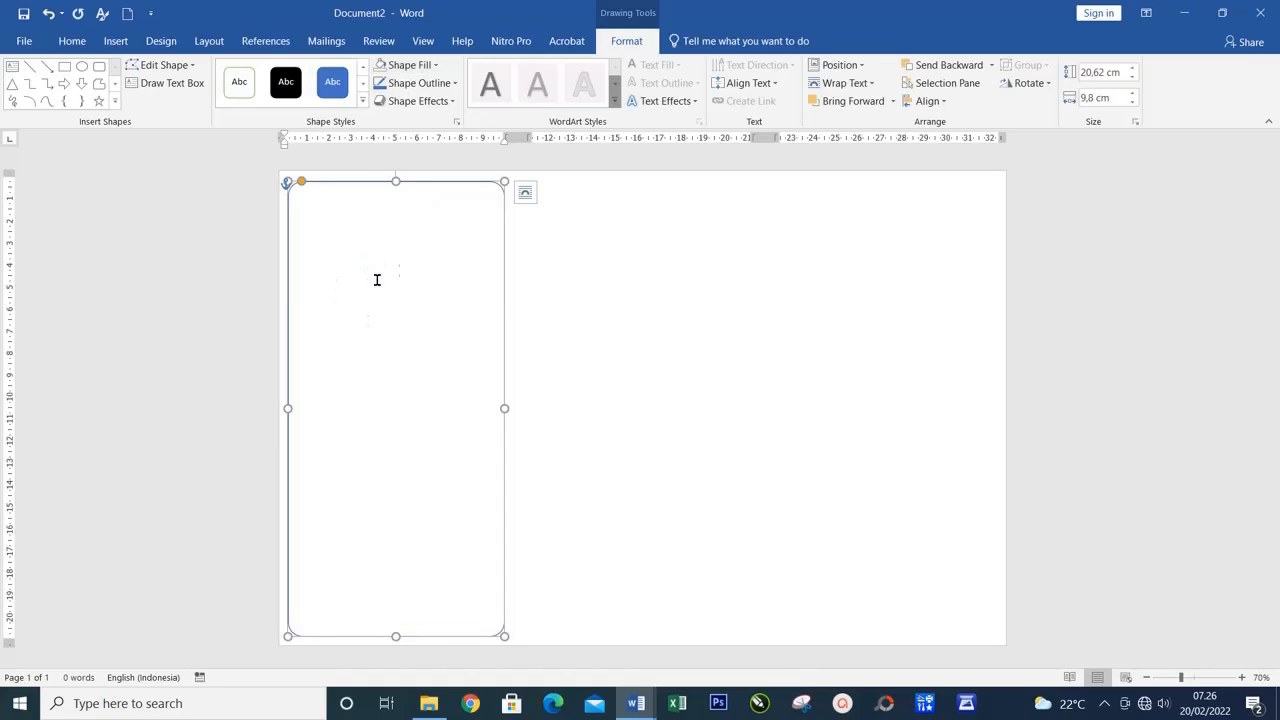
pyautogui.click(410, 85)
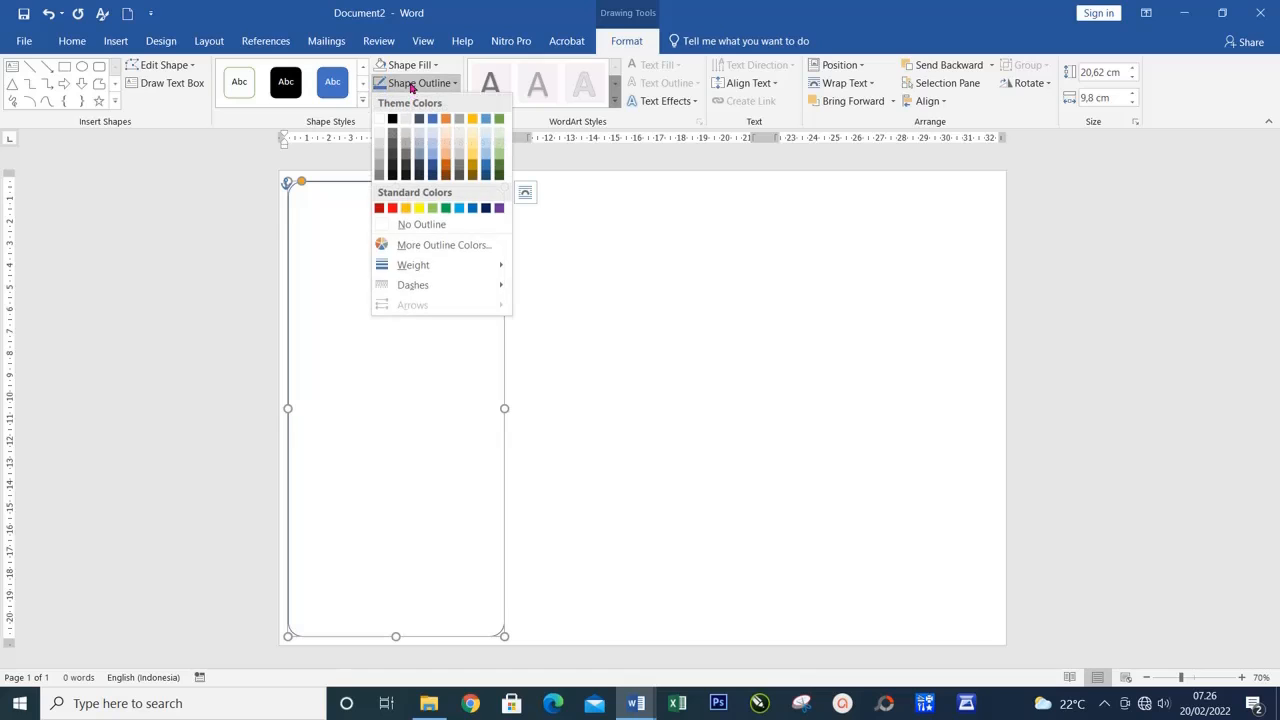
pyautogui.click(392, 208)
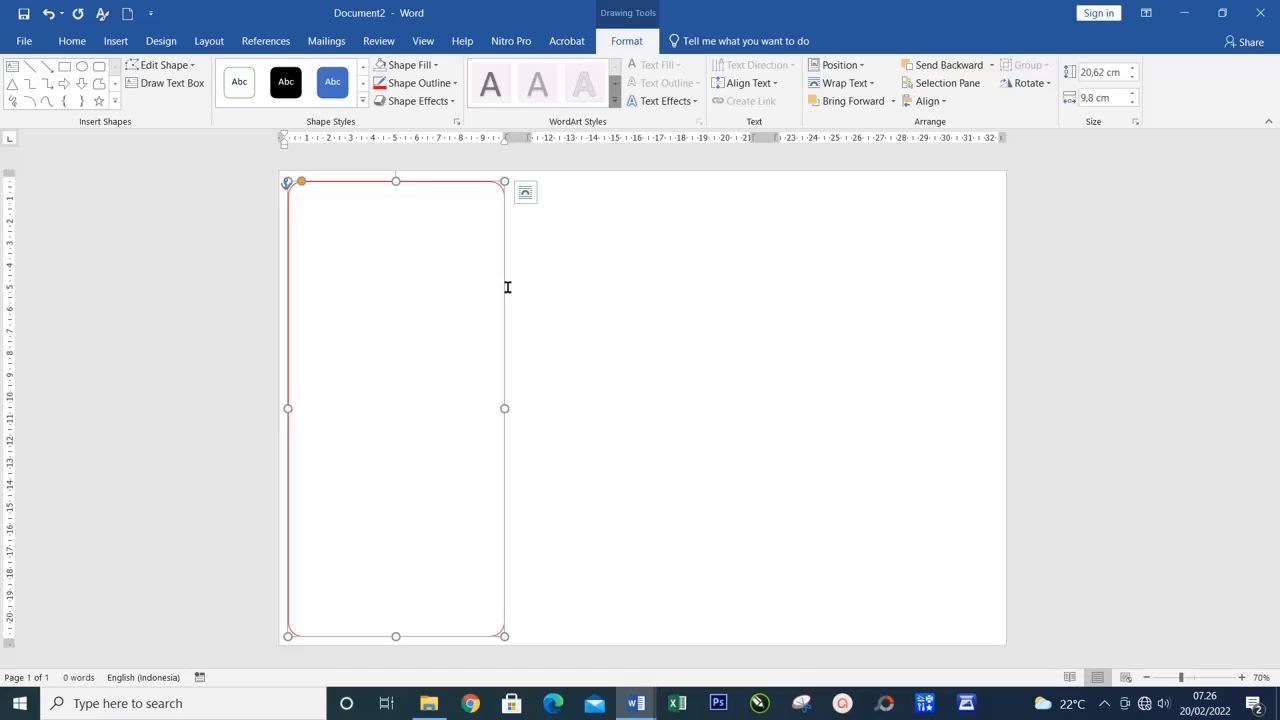
# Duplicate the red-outlined rectangle into the second and third columns, level with the original
pyautogui.moveTo(507, 287); pyautogui.dragTo(751, 288)
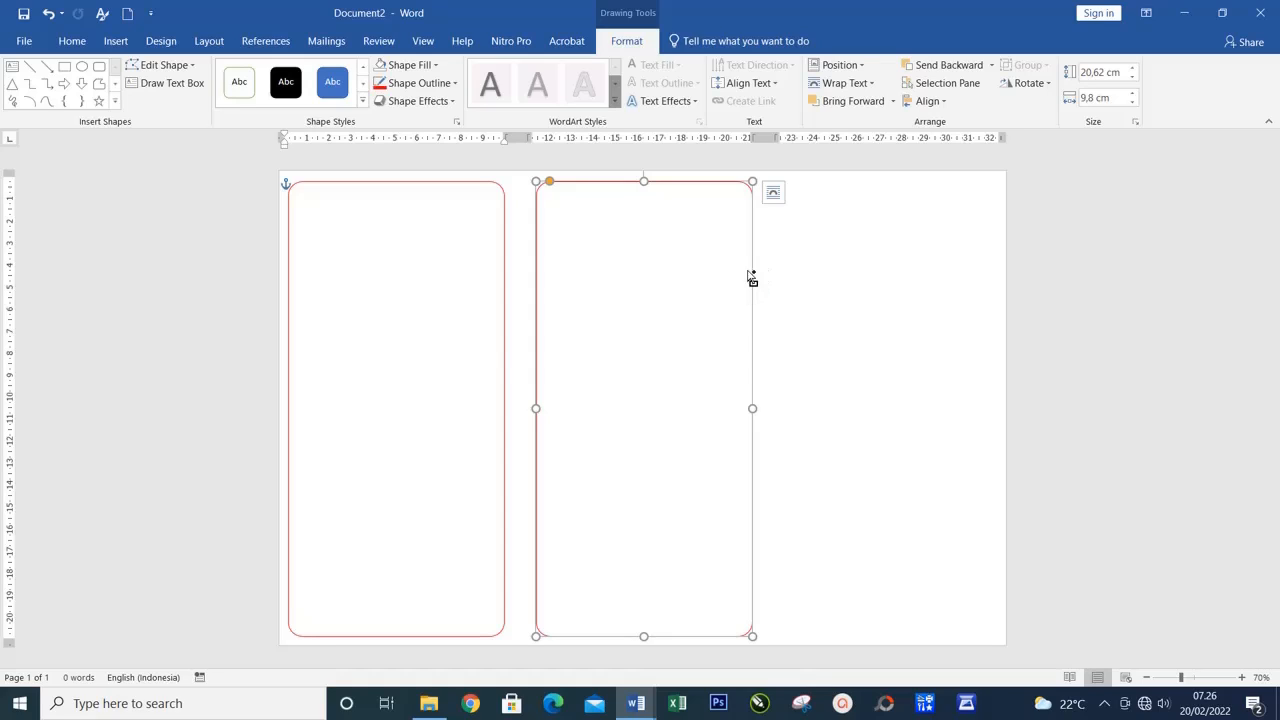
pyautogui.moveTo(753, 292); pyautogui.dragTo(824, 316)
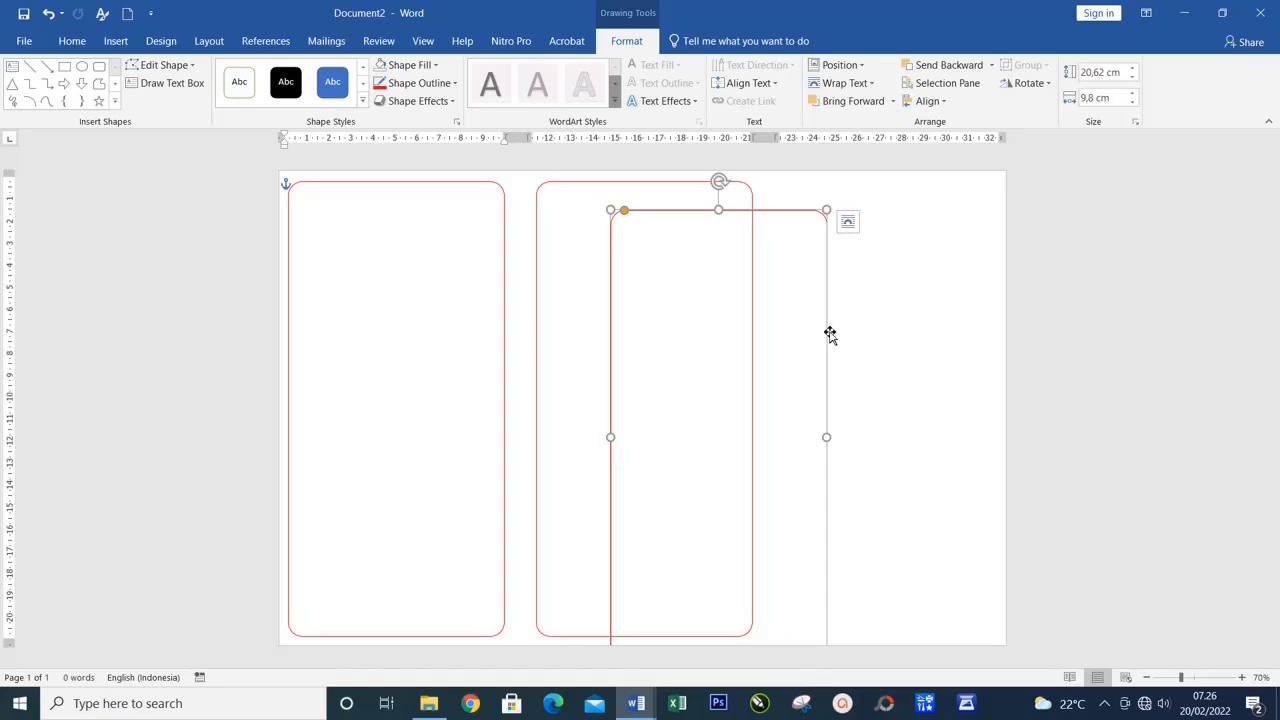
pyautogui.moveTo(829, 332); pyautogui.dragTo(994, 306)
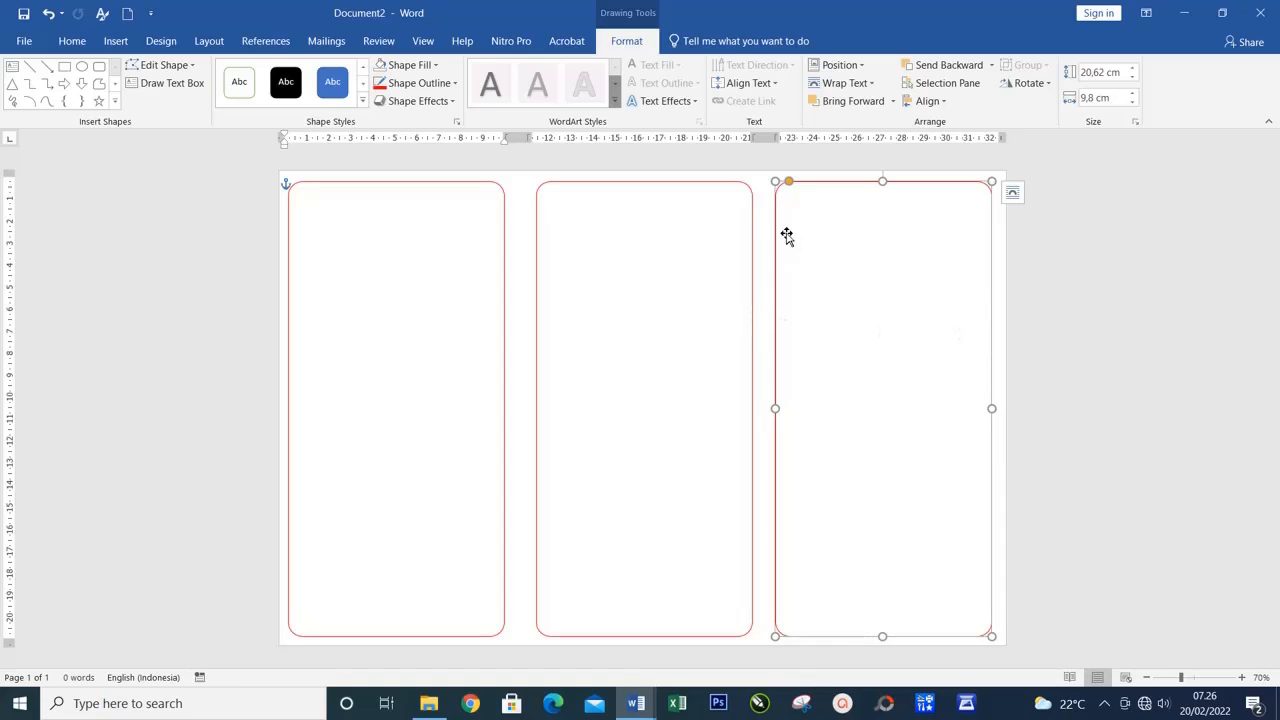
# Align all three rectangles to the top margin and stretch them down to a height of about 21 cm
pyautogui.keyDown('shift'); pyautogui.click(751, 325); pyautogui.keyUp('shift')
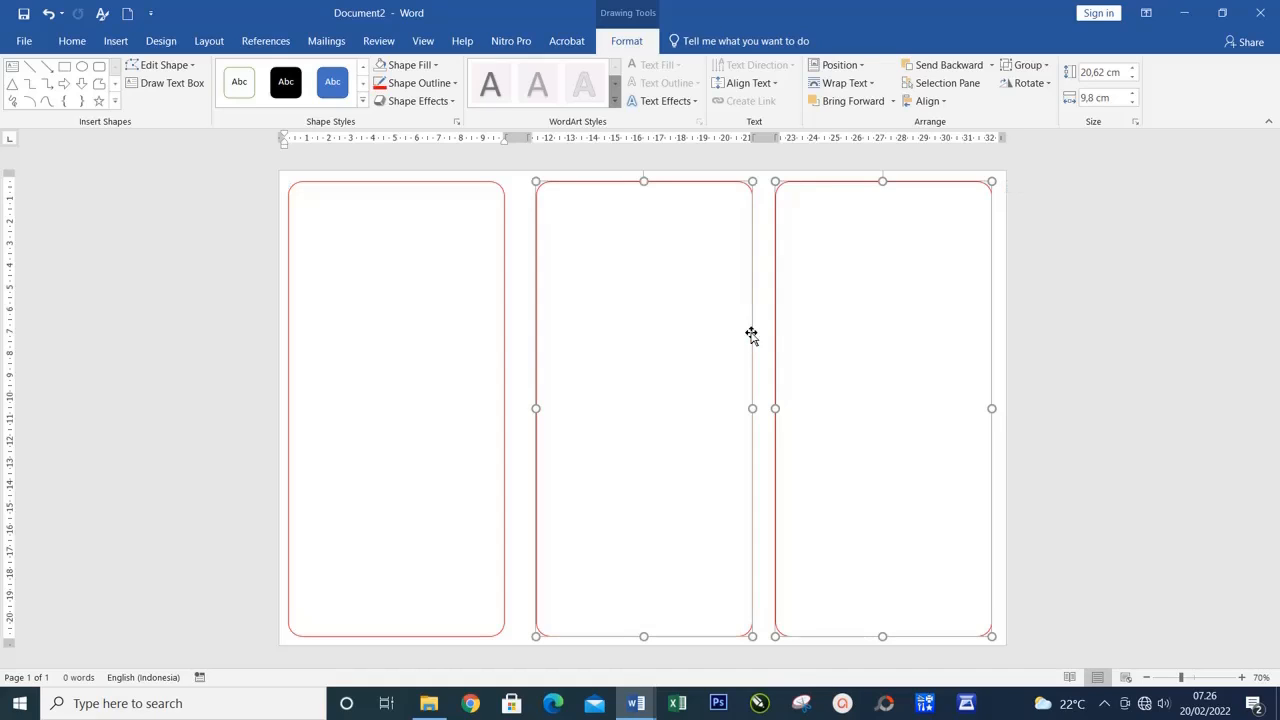
pyautogui.keyDown('shift'); pyautogui.click(502, 319); pyautogui.keyUp('shift')
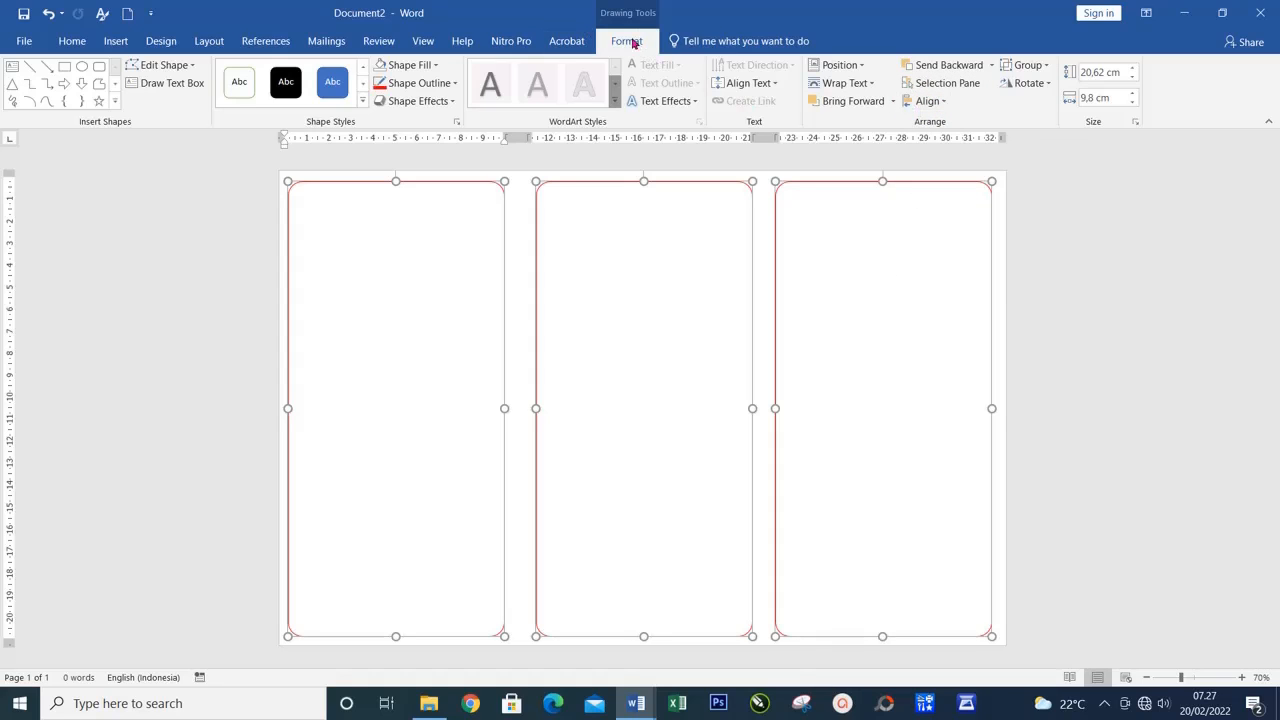
pyautogui.click(929, 103)
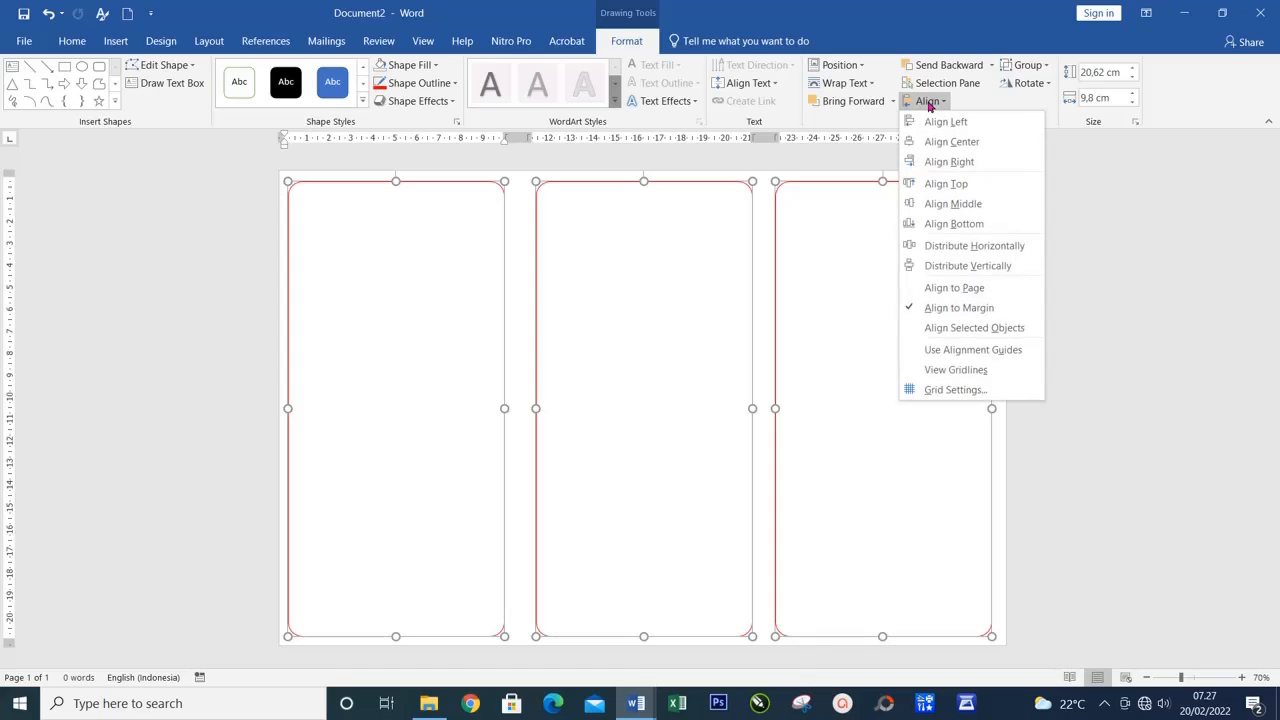
pyautogui.click(941, 186)
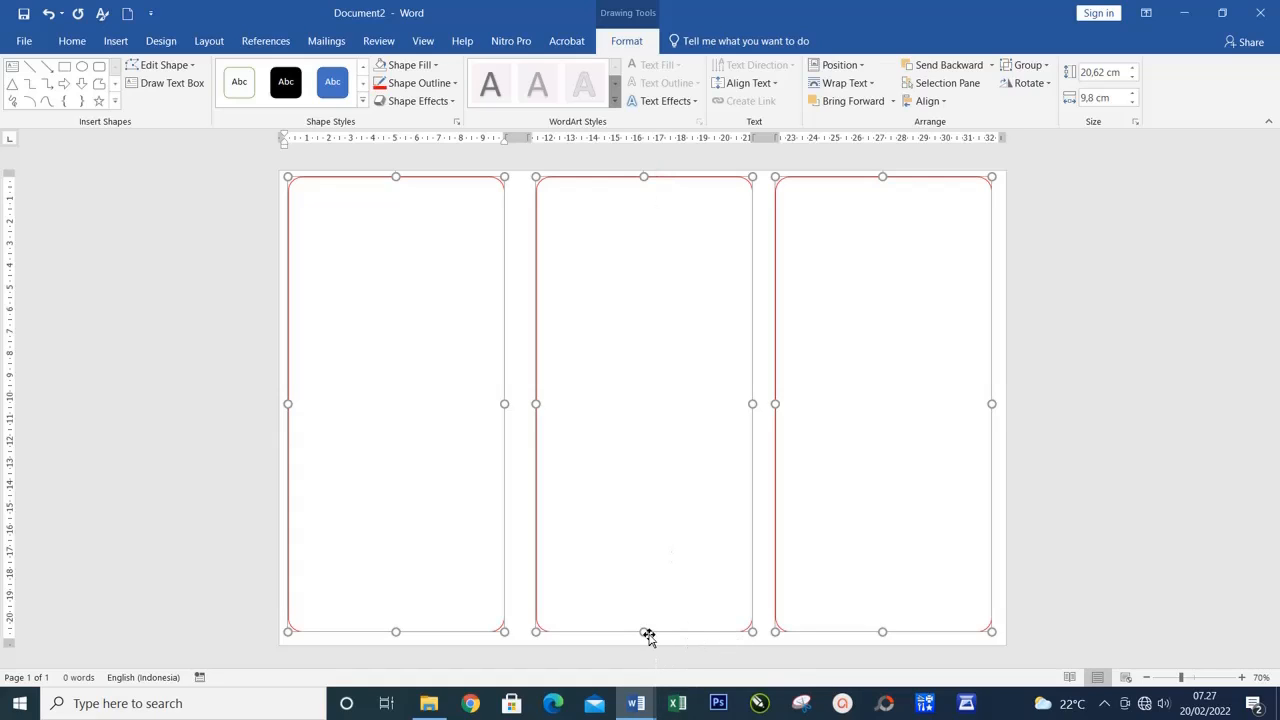
pyautogui.moveTo(643, 633); pyautogui.dragTo(646, 638)
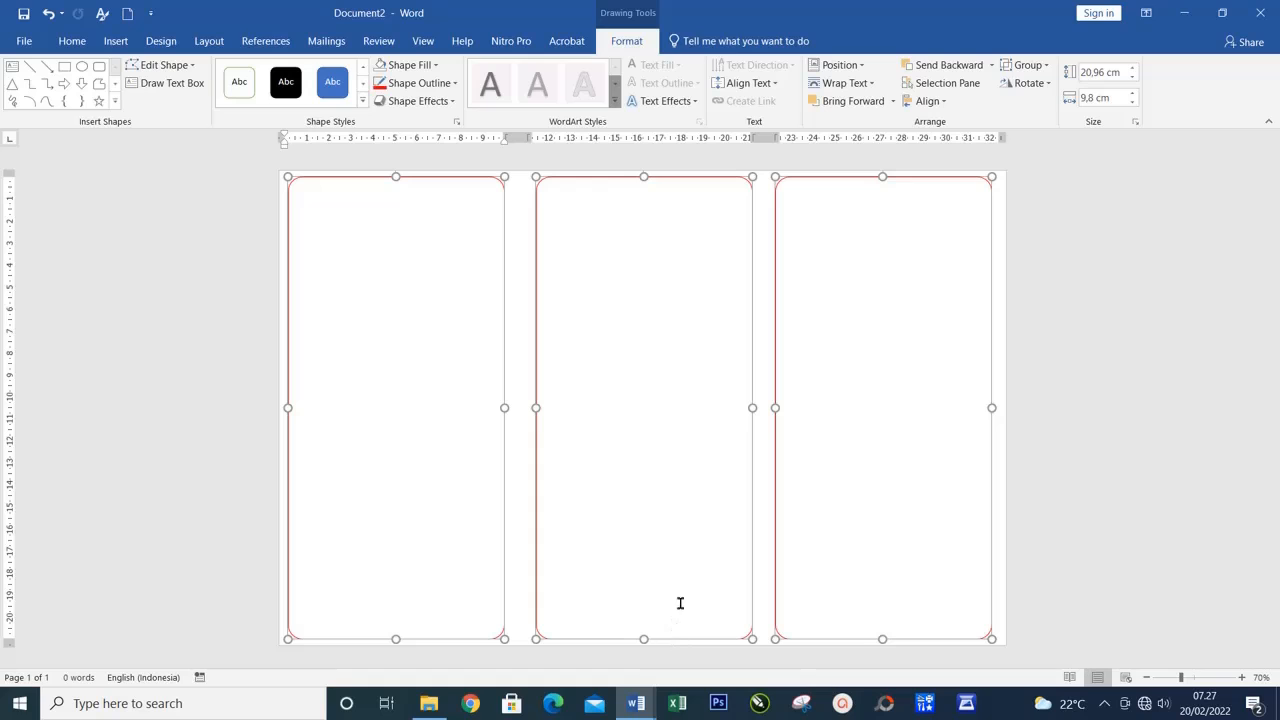
pyautogui.click(1070, 406)
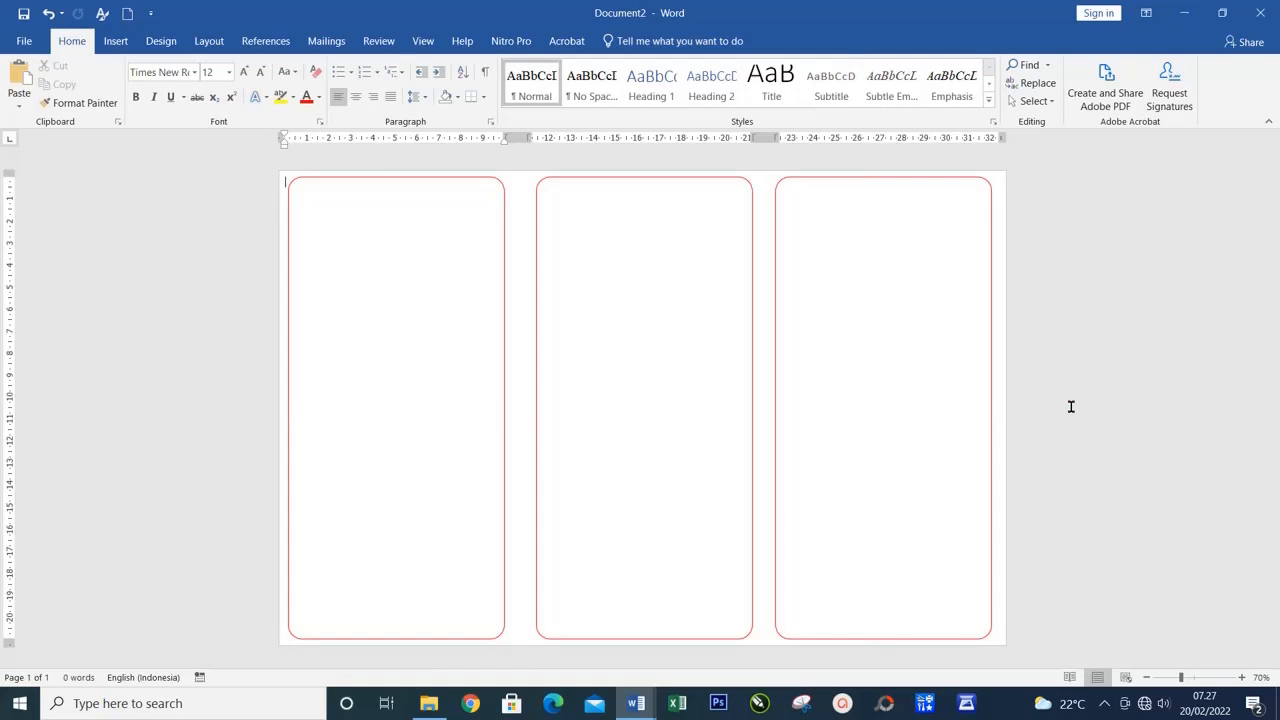
# Align the third column's rectangle to the right margin and the first column's rectangle to the left margin
pyautogui.click(990, 345)
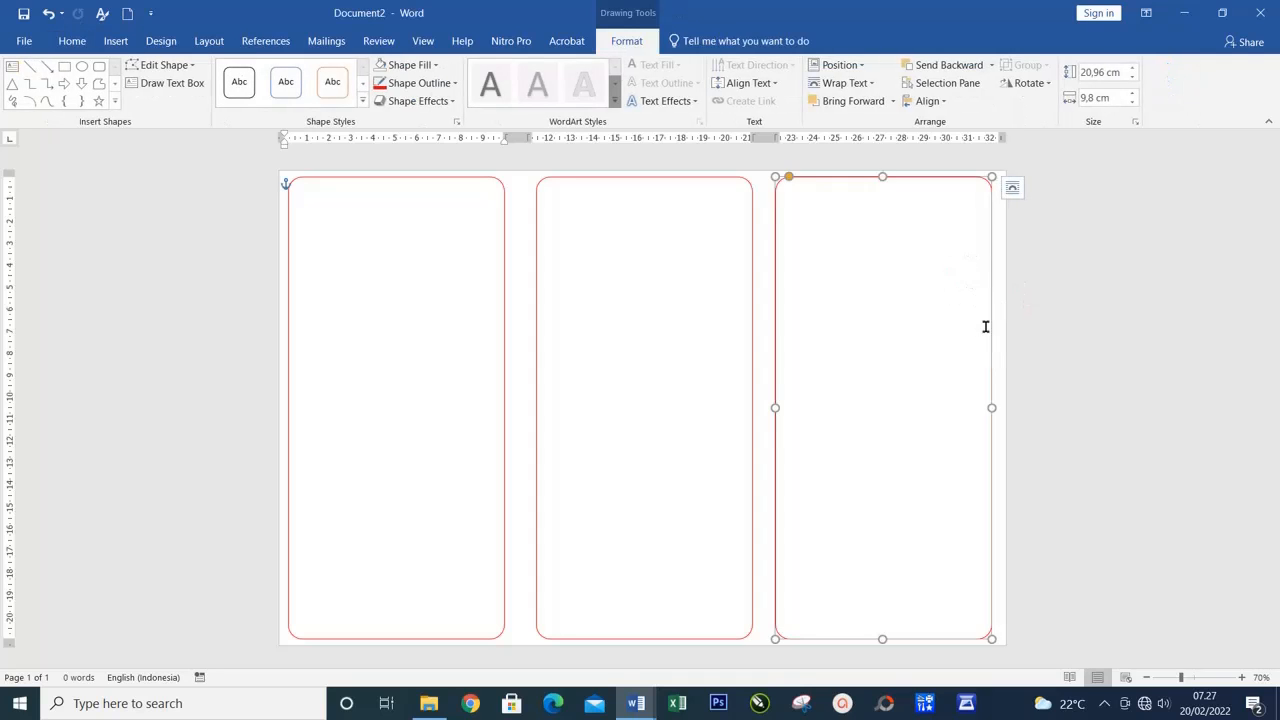
pyautogui.click(940, 102)
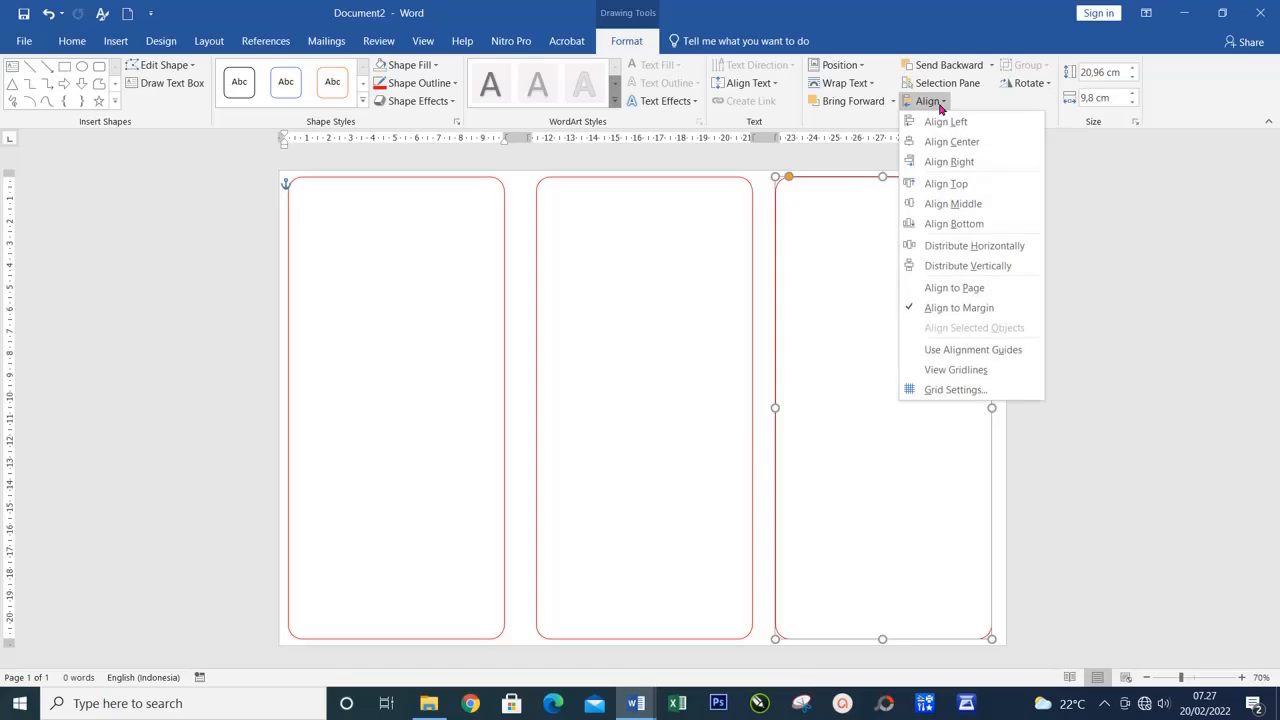
pyautogui.click(985, 168)
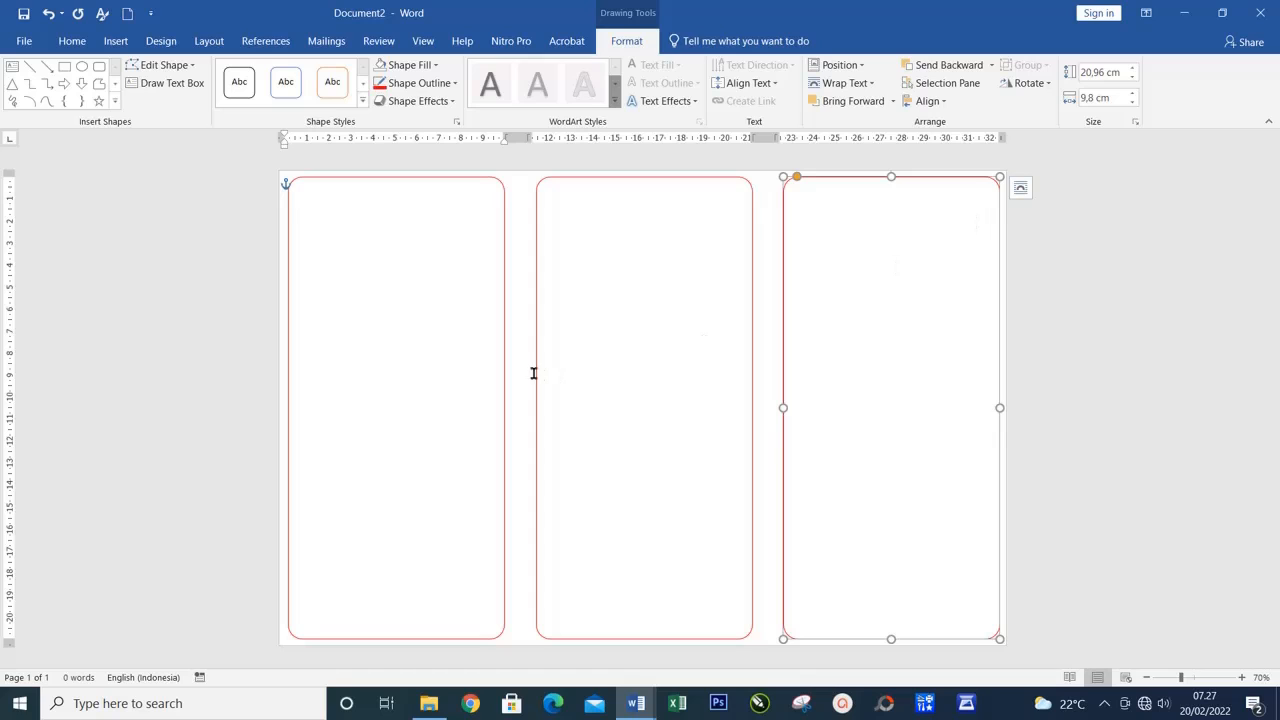
pyautogui.click(503, 343)
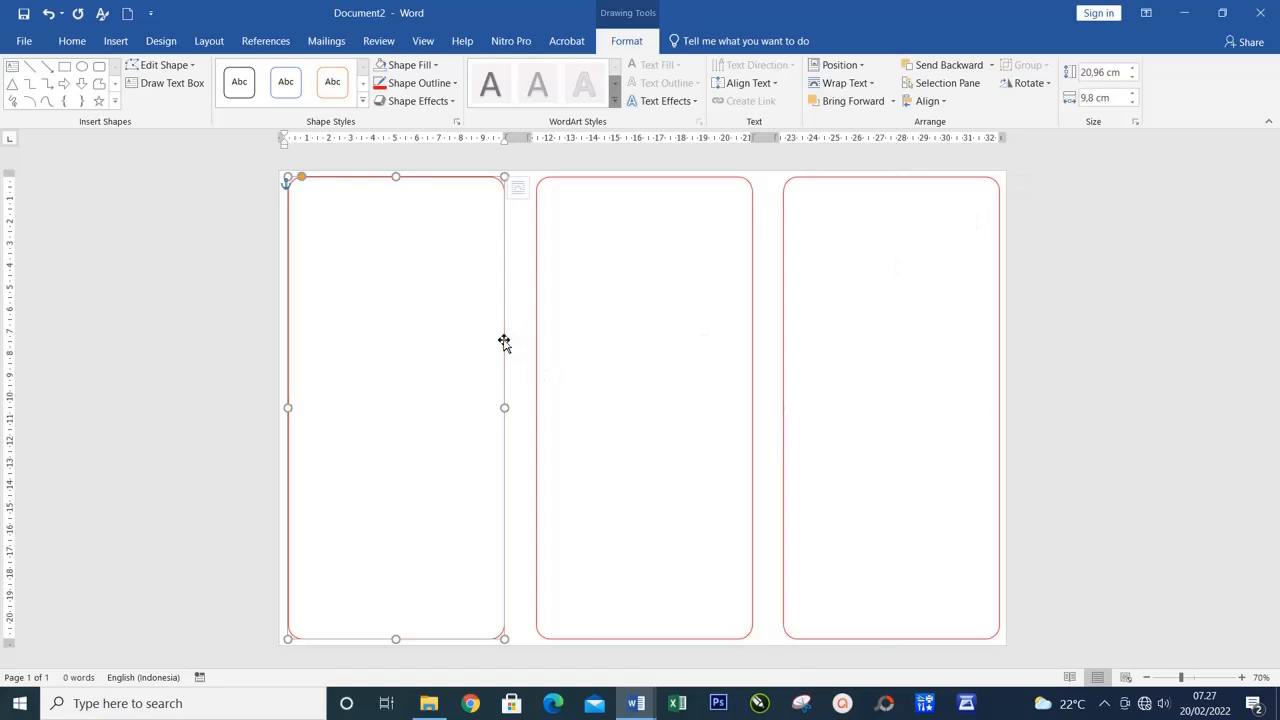
pyautogui.click(925, 101)
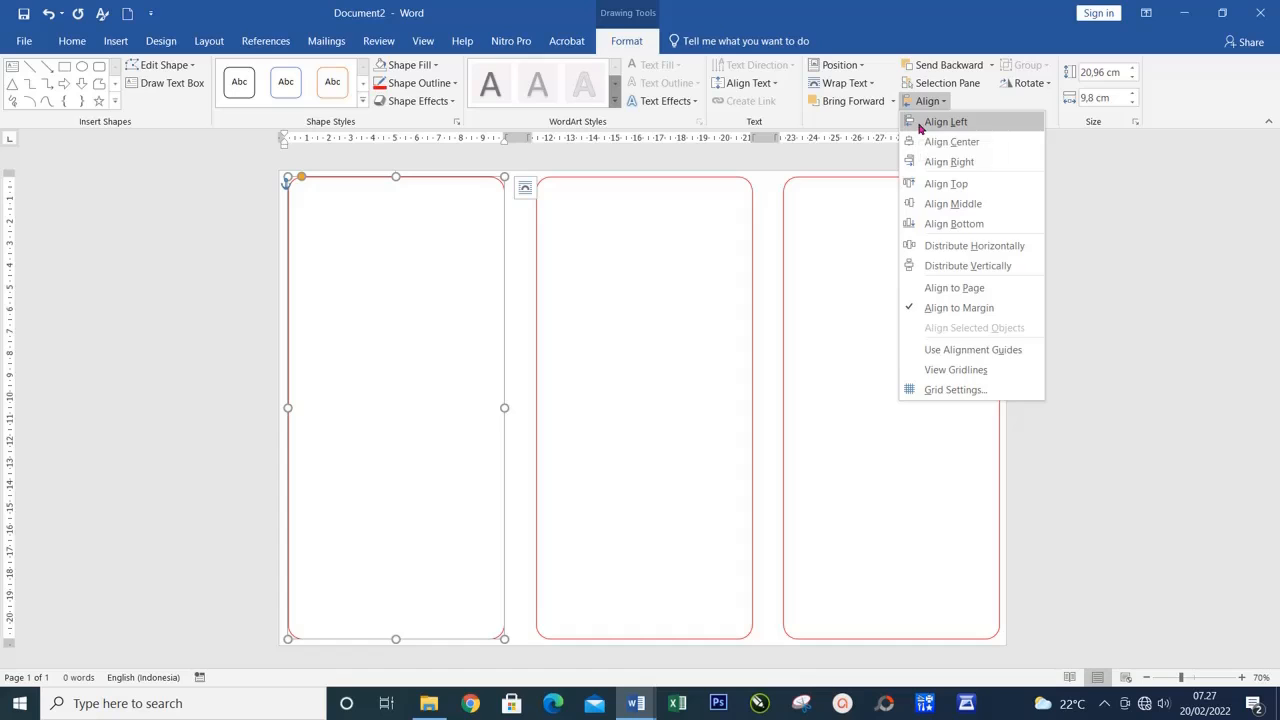
pyautogui.click(922, 123)
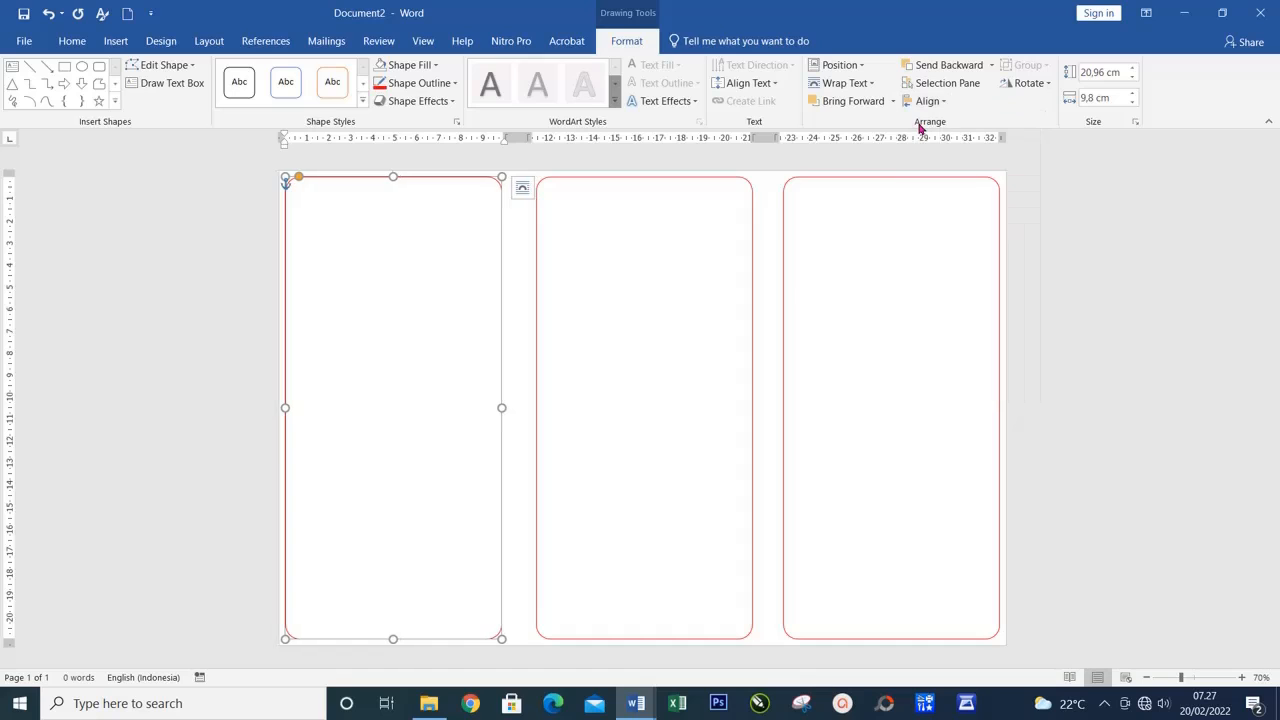
# Align the middle rectangle to the horizontal center between the margins
pyautogui.click(752, 289)
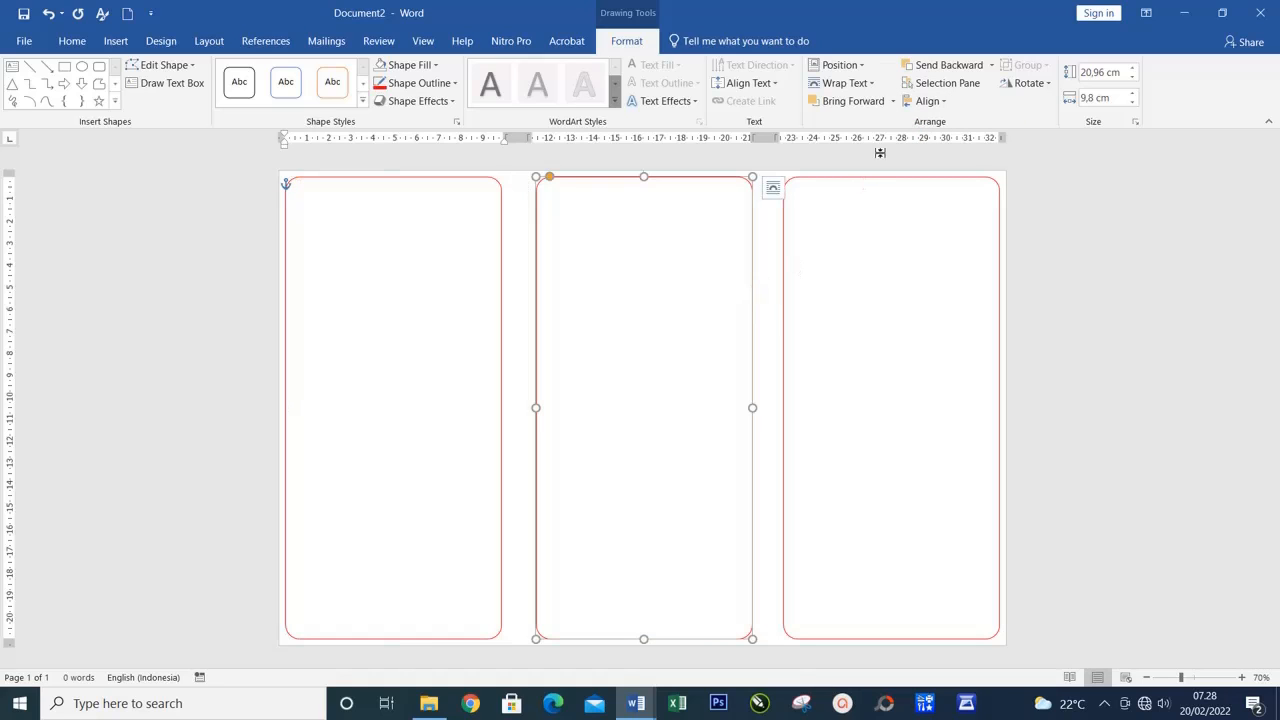
pyautogui.click(922, 101)
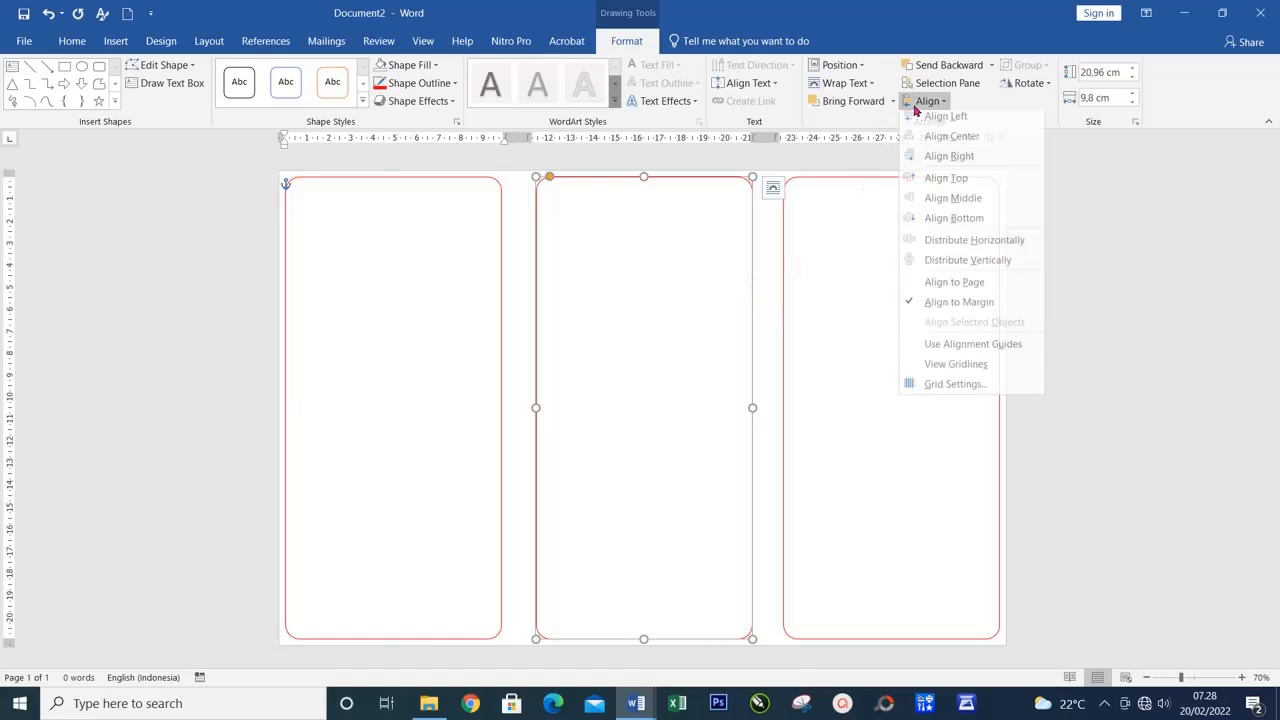
pyautogui.click(950, 142)
pyautogui.click(1063, 323)
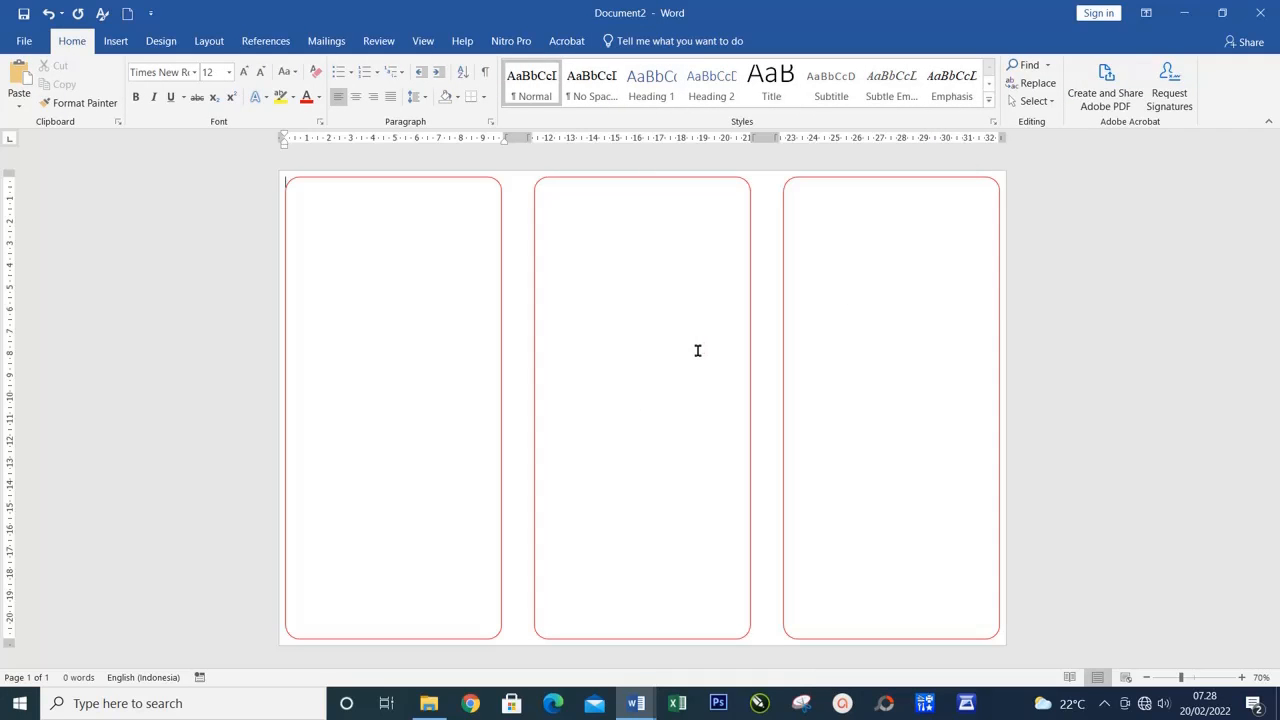
# Try centering the third column's rectangle between the margins, and align it back to the right margin
pyautogui.click(867, 185)
pyautogui.click(928, 104)
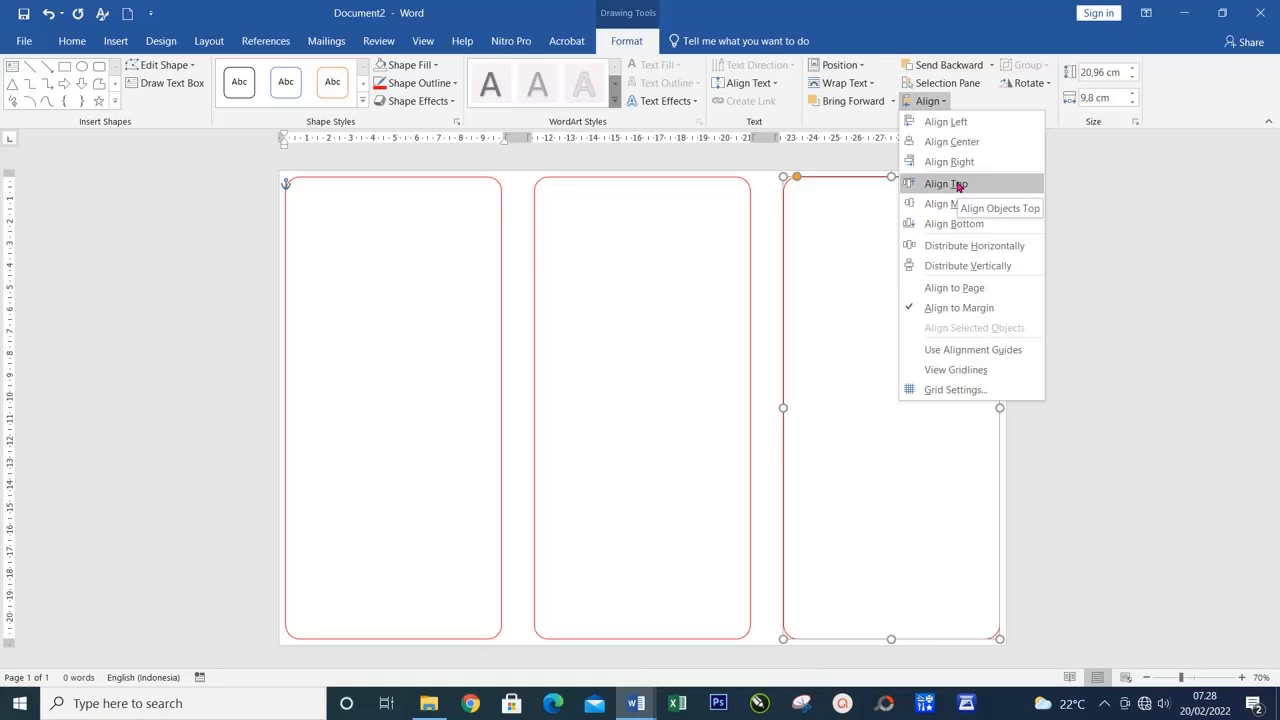
pyautogui.click(857, 182)
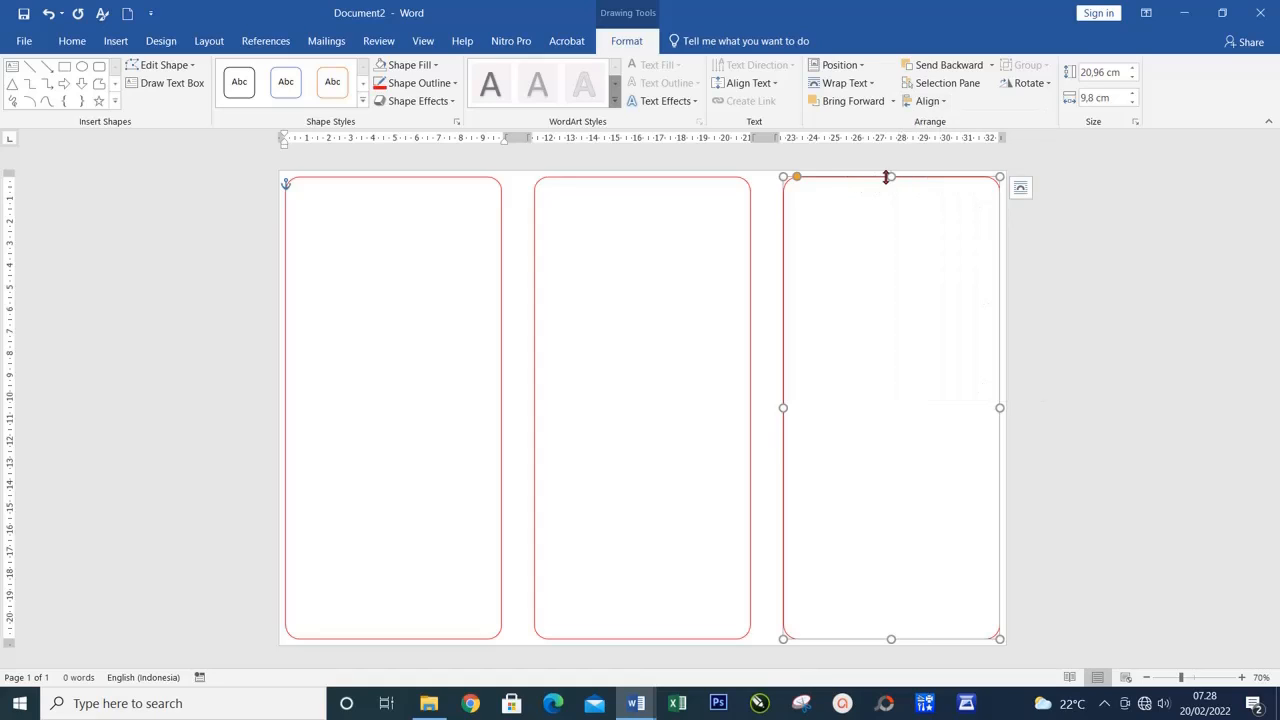
pyautogui.click(927, 101)
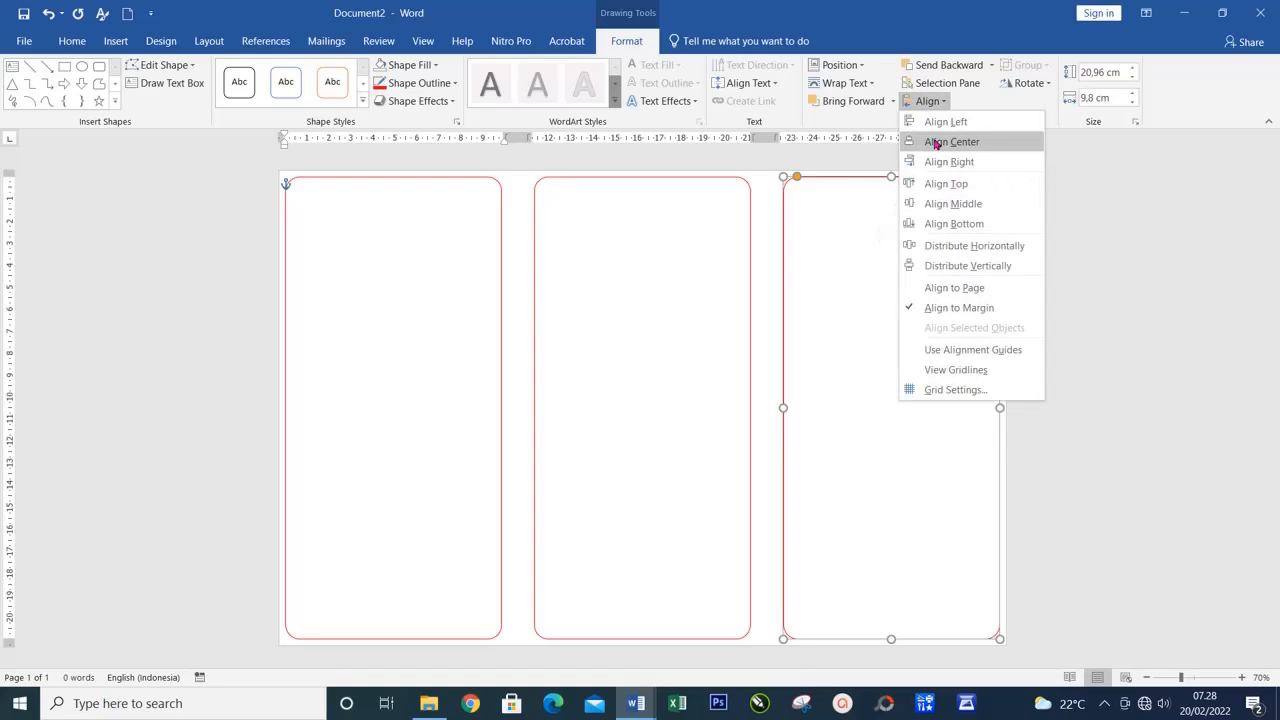
pyautogui.click(936, 143)
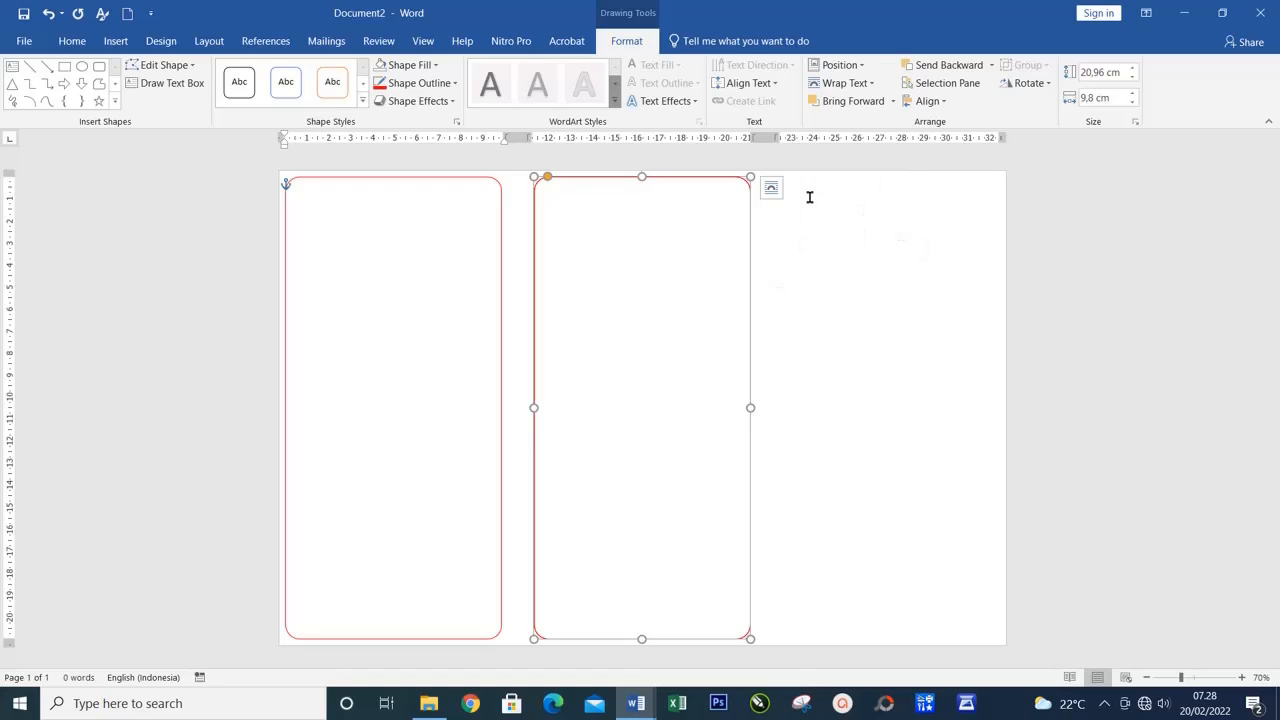
pyautogui.click(928, 101)
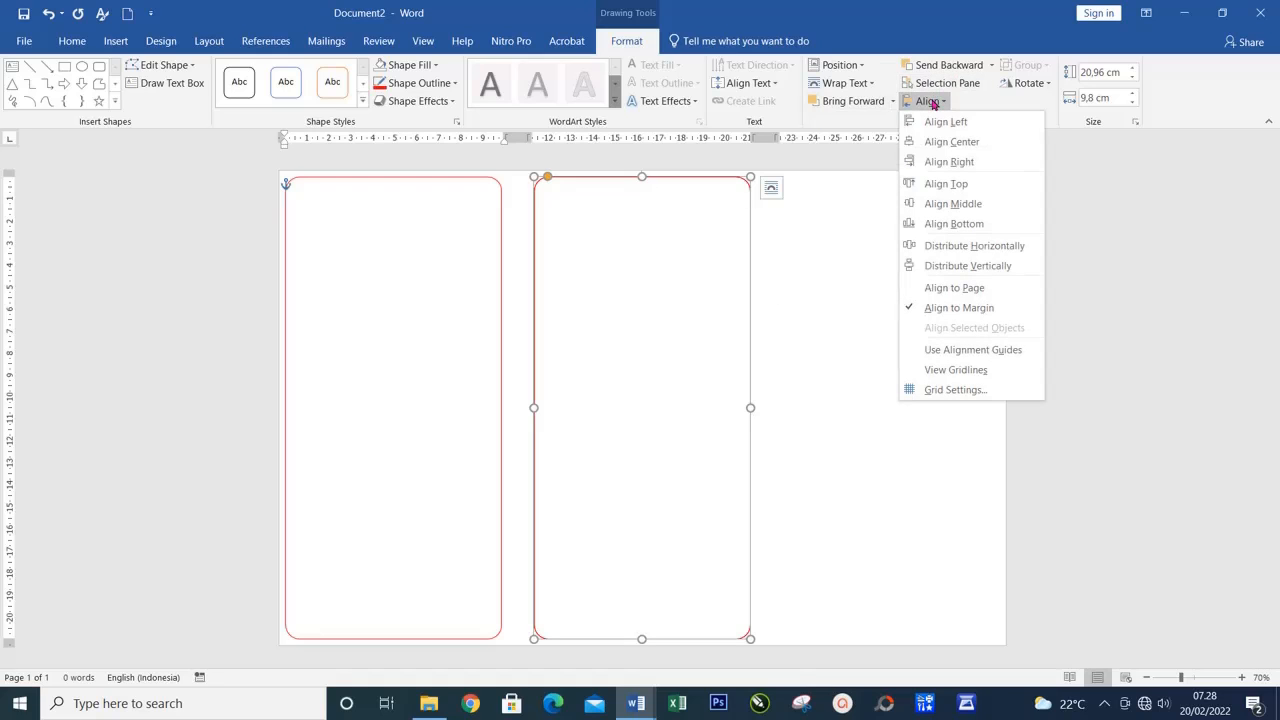
pyautogui.click(940, 161)
pyautogui.click(1102, 233)
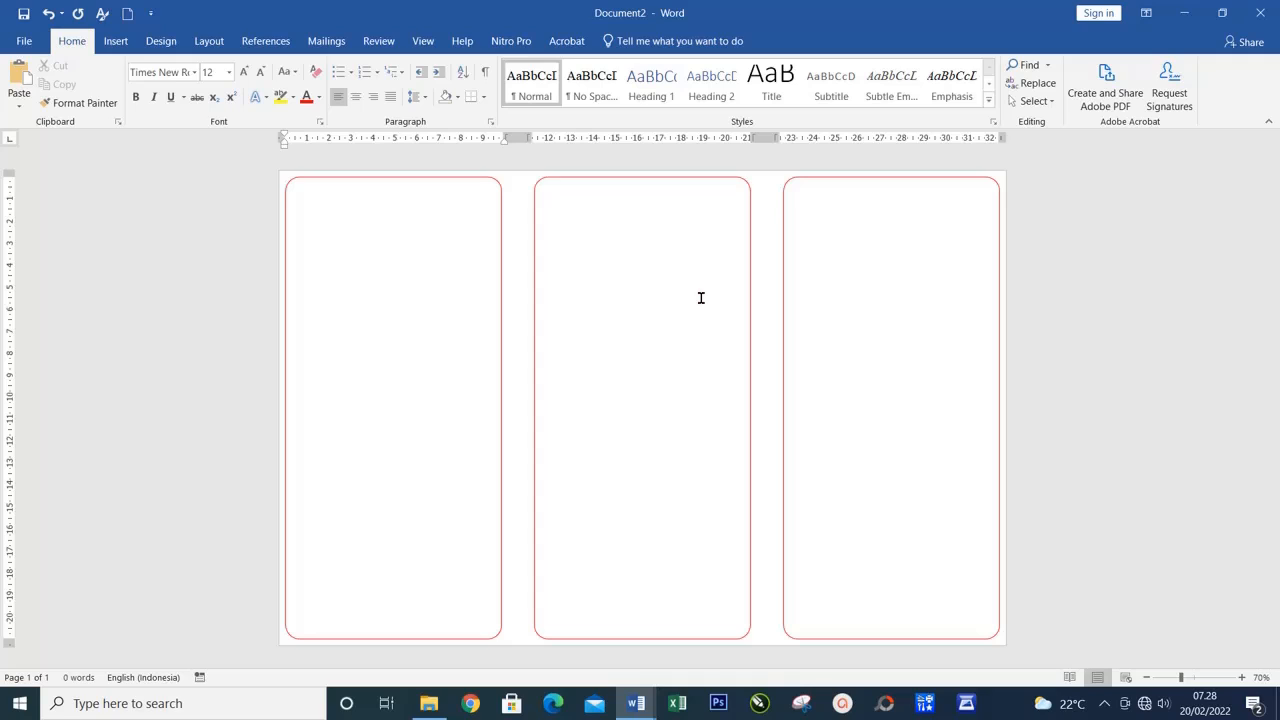
# Set the text wrapping of the first column's rectangle to In Front of Text
pyautogui.click(287, 241)
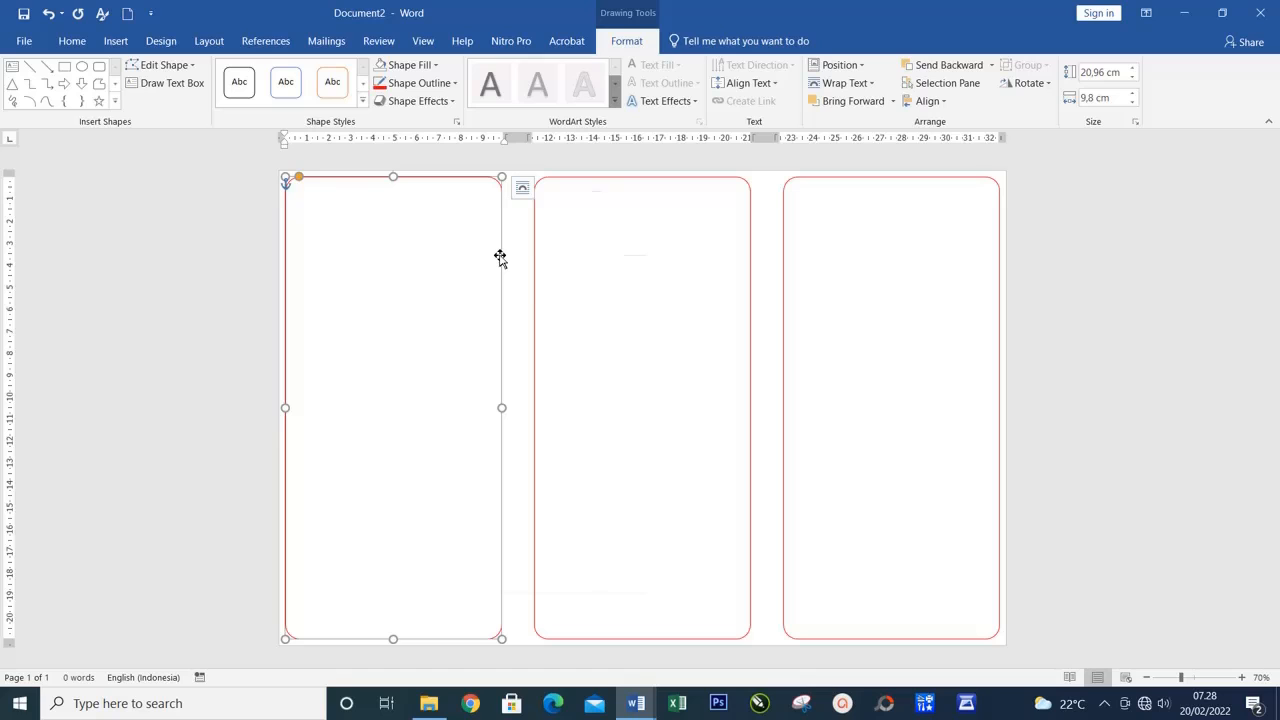
pyautogui.rightClick(500, 258)
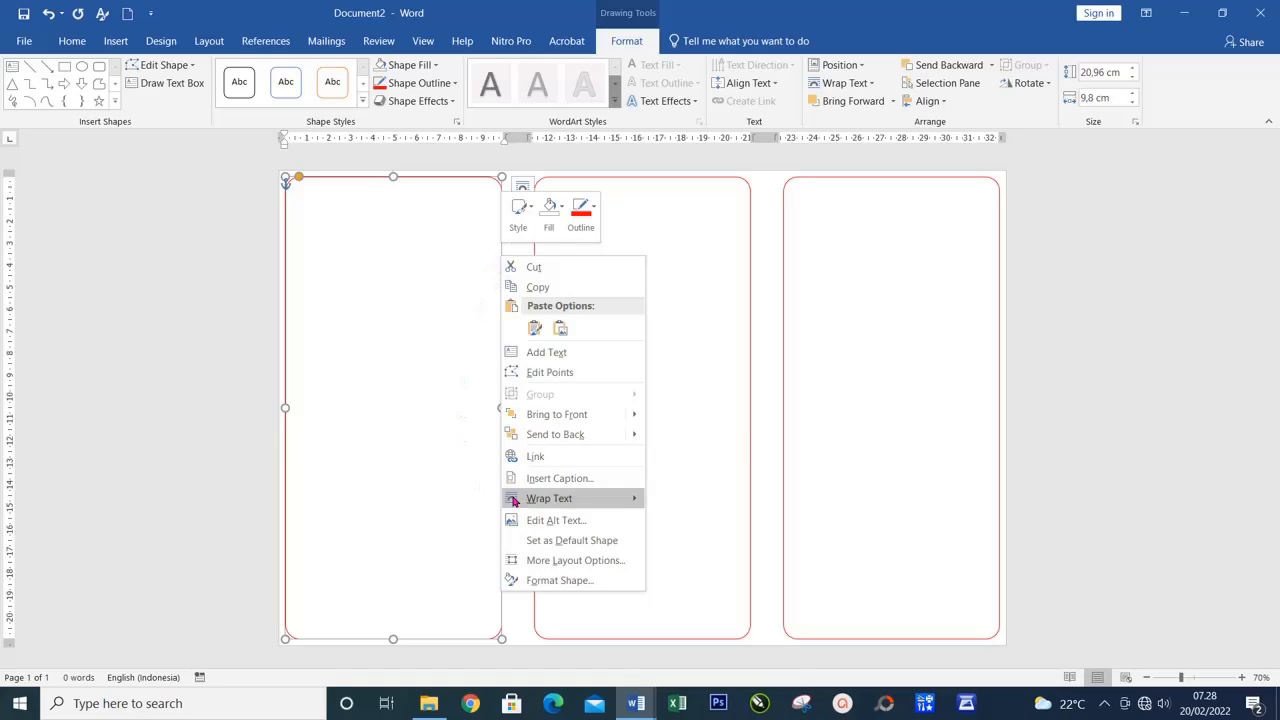
pyautogui.moveTo(555, 508)
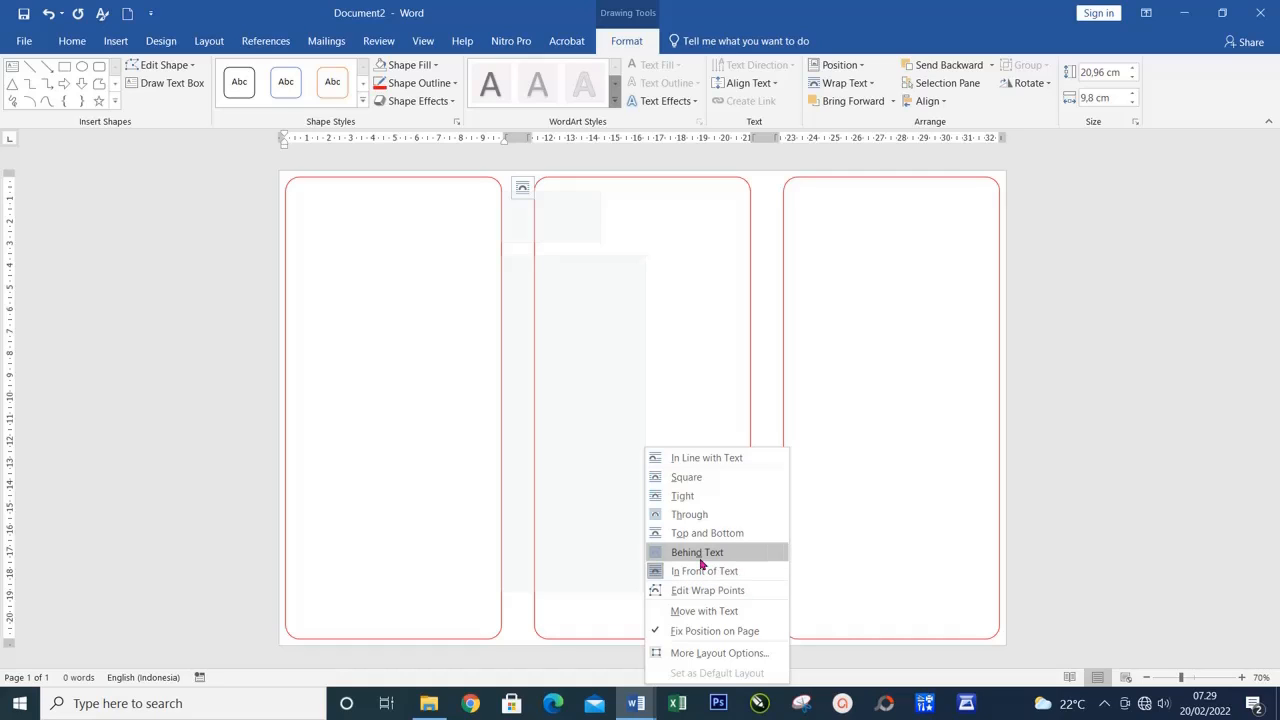
pyautogui.click(710, 577)
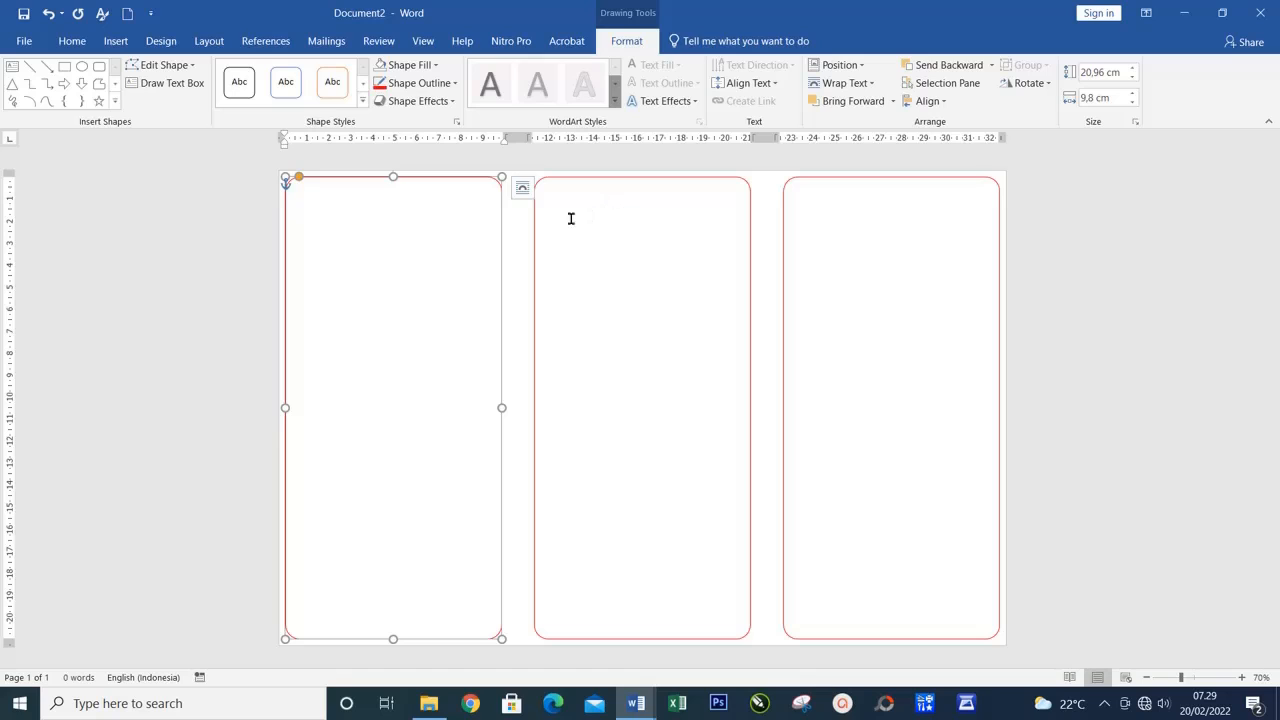
pyautogui.rightClick(501, 242)
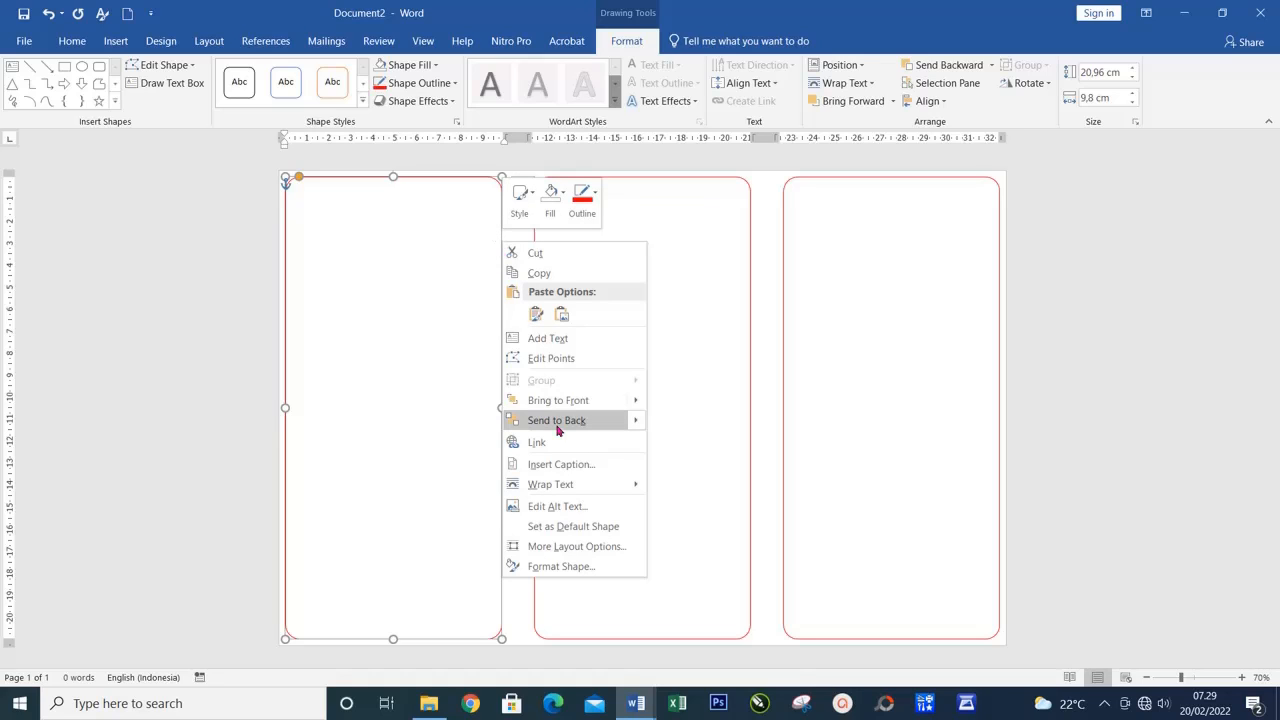
pyautogui.click(751, 294)
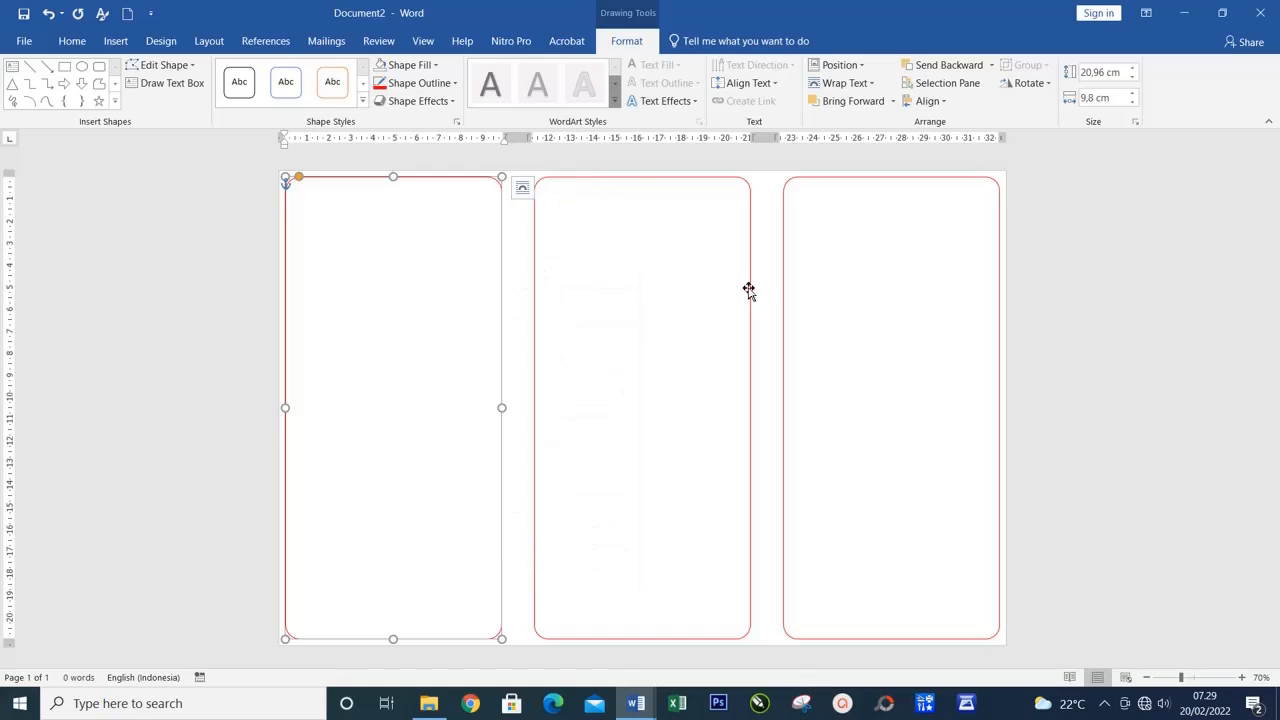
# Check the text wrapping option of the middle rectangle and deselect it
pyautogui.click(750, 292)
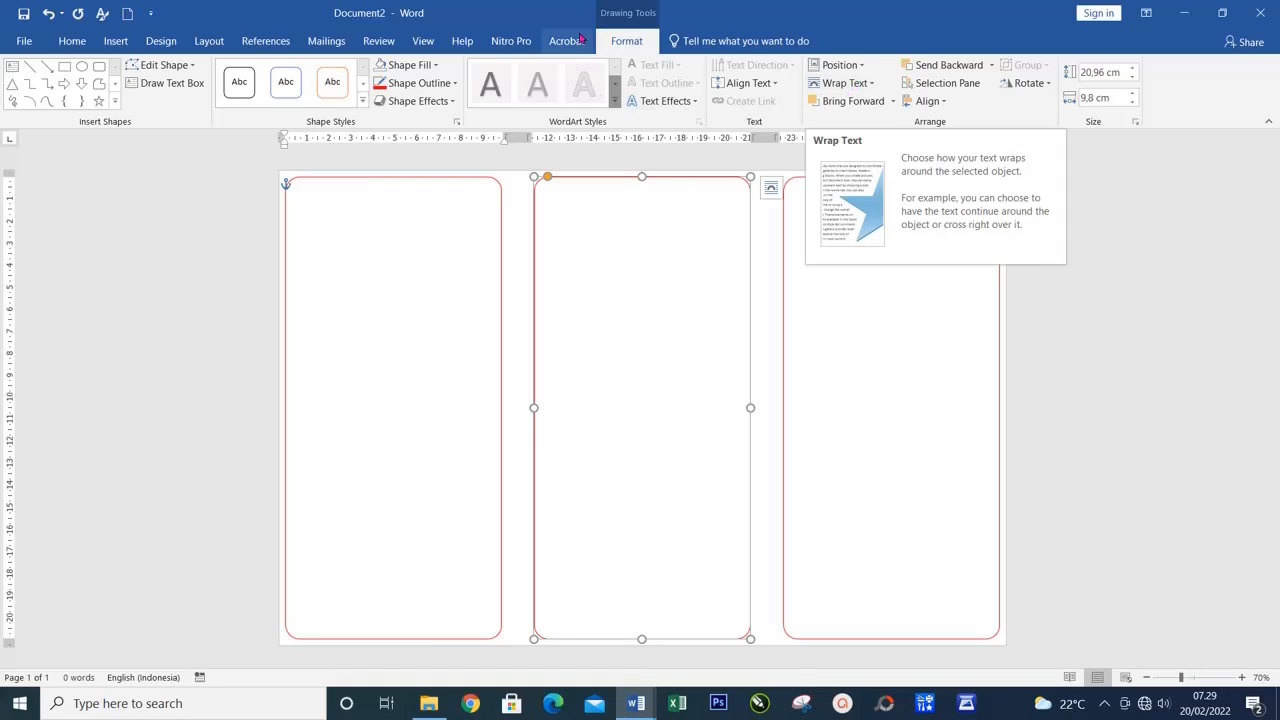
pyautogui.click(853, 85)
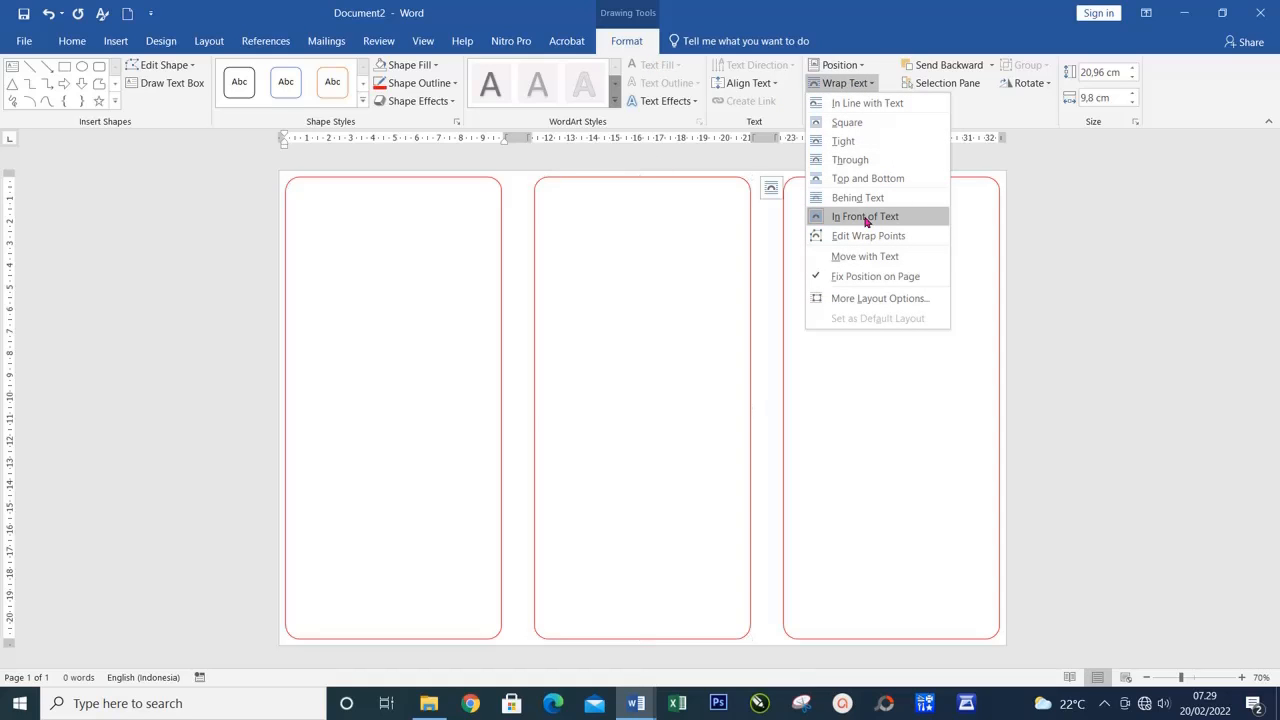
pyautogui.click(843, 386)
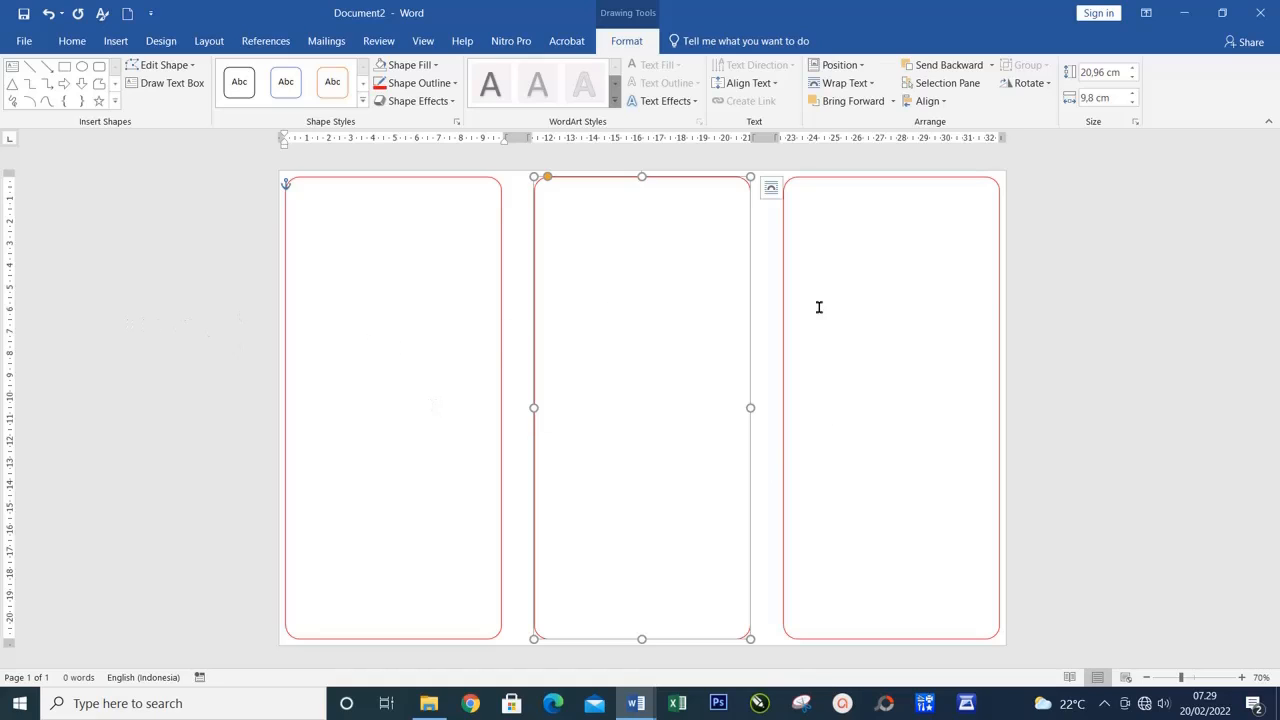
pyautogui.click(567, 383)
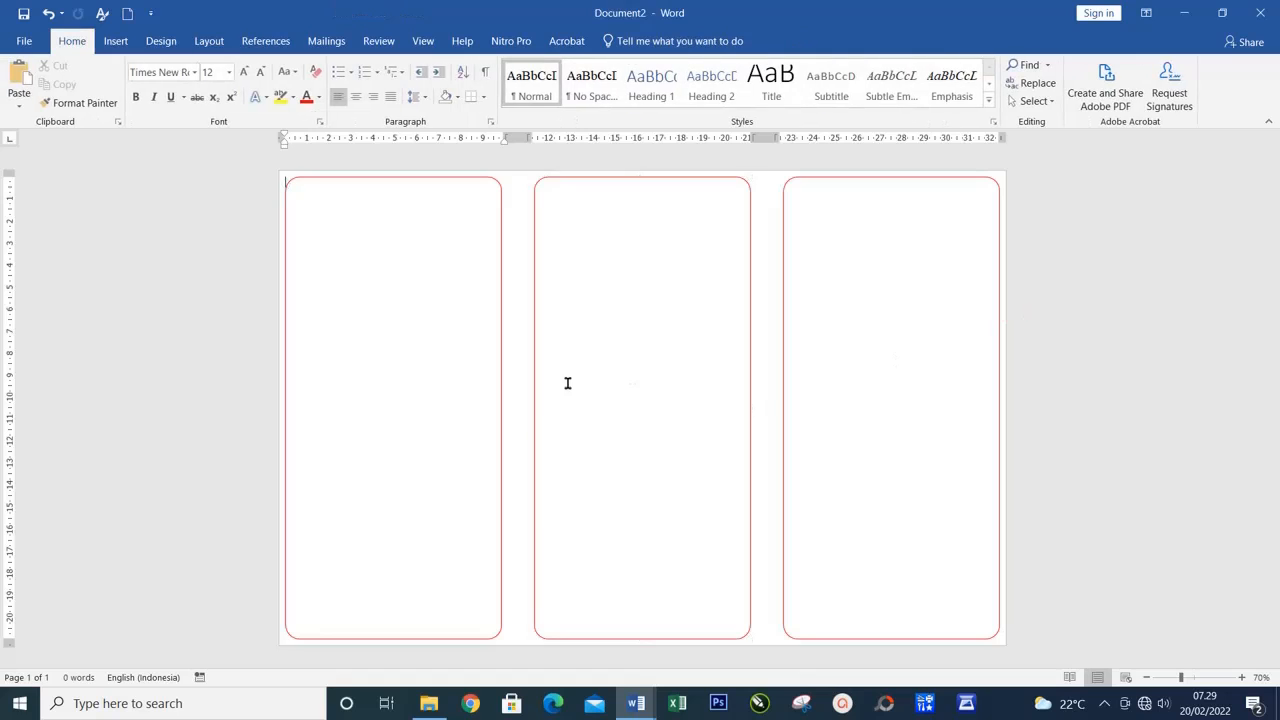
pyautogui.scroll(5, 275, 185)
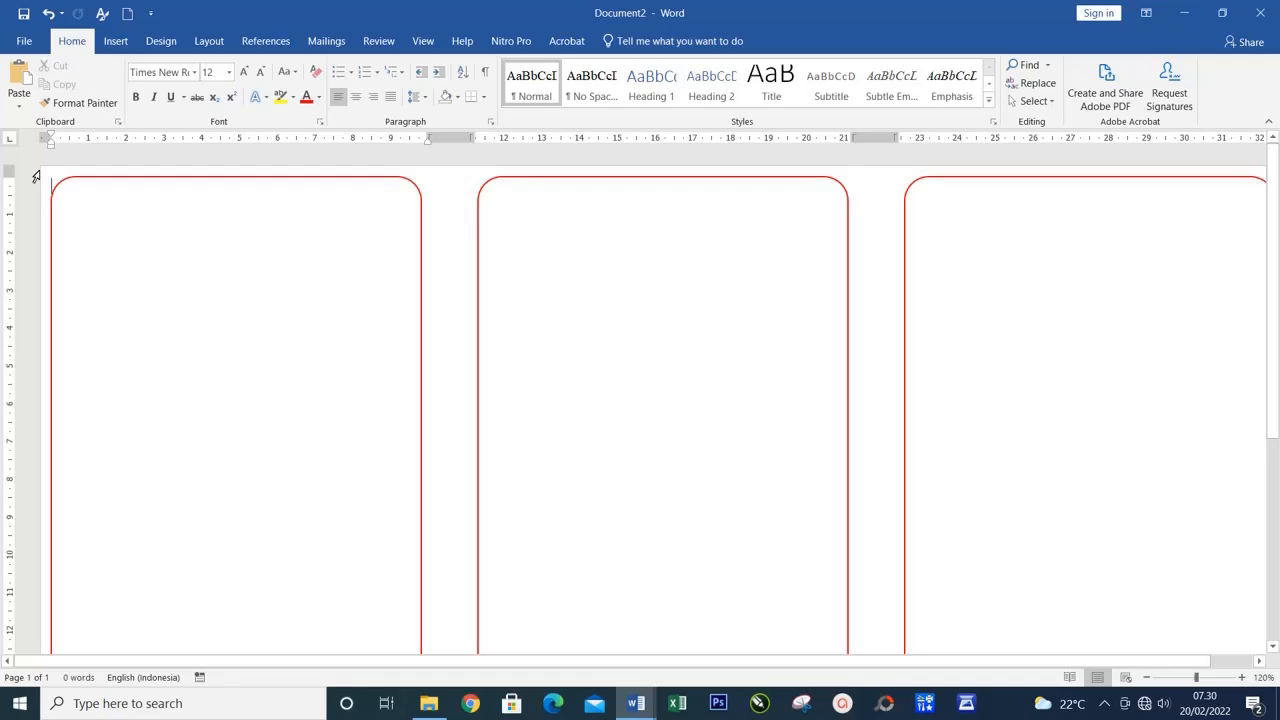
pyautogui.doubleClick(36, 177)
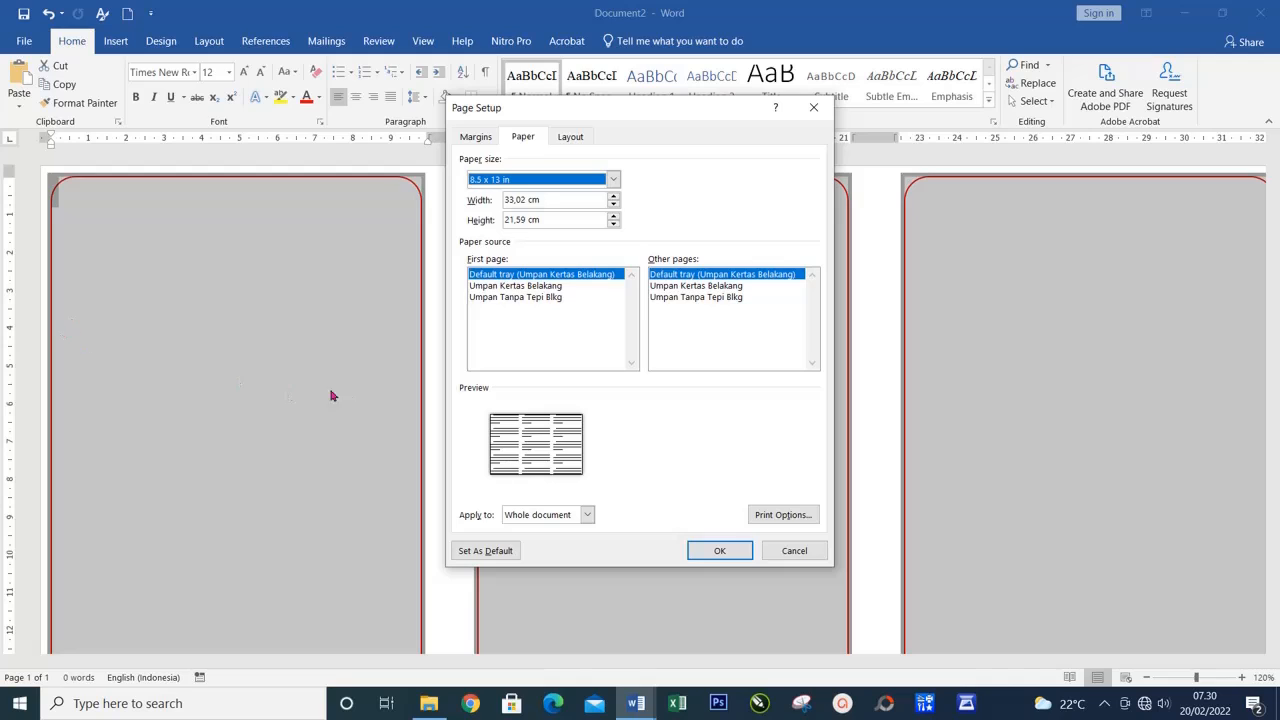
pyautogui.click(789, 556)
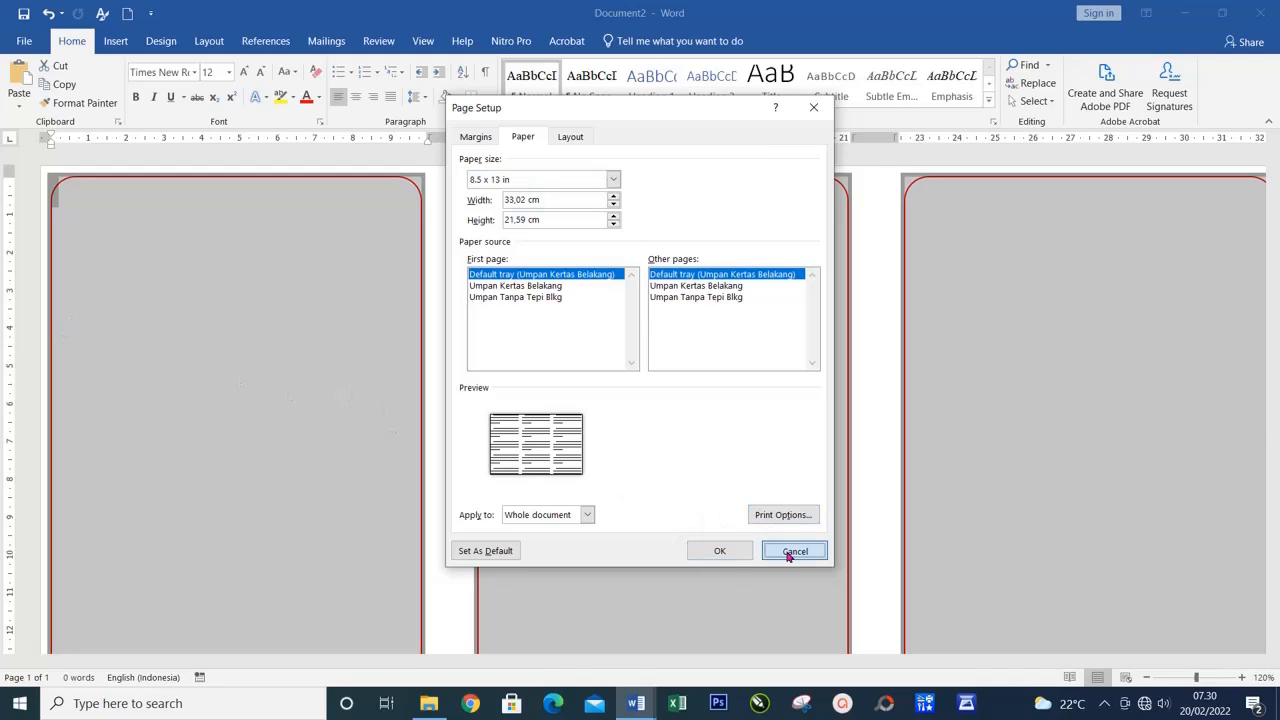
pyautogui.click(113, 260)
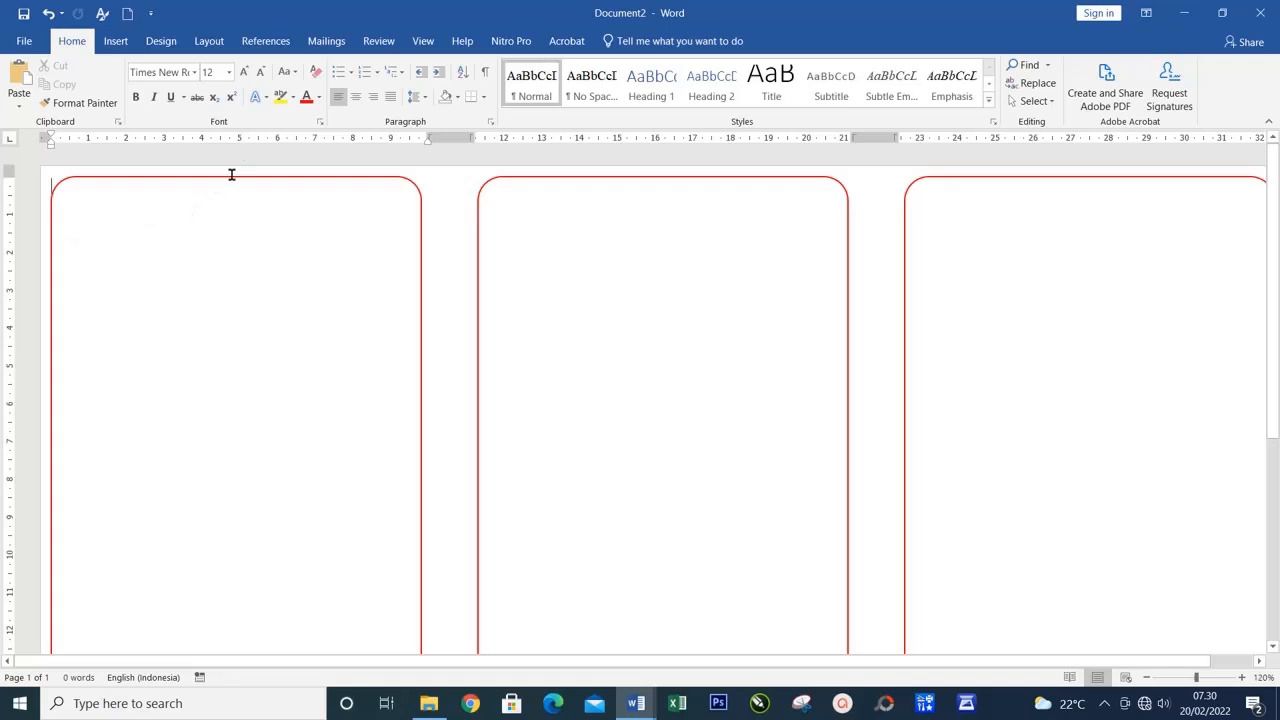
# Add a Blank built-in header to the page and delete its placeholder text
pyautogui.click(117, 41)
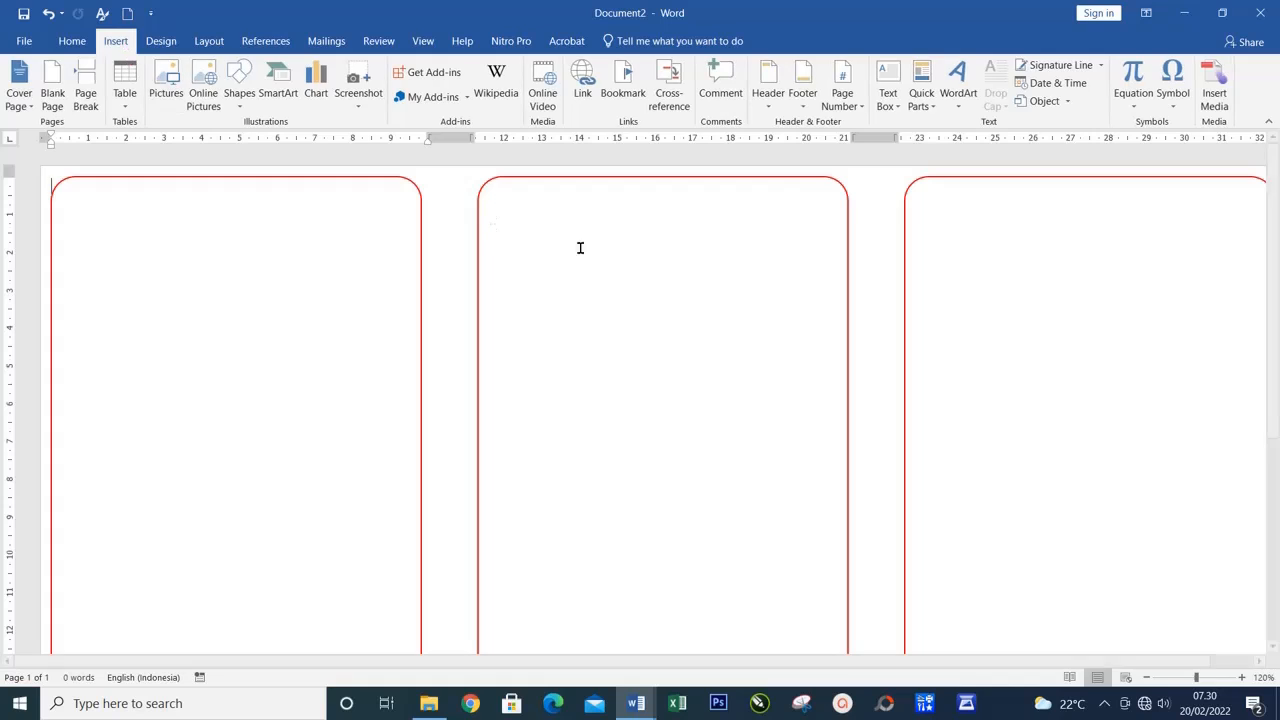
pyautogui.click(769, 92)
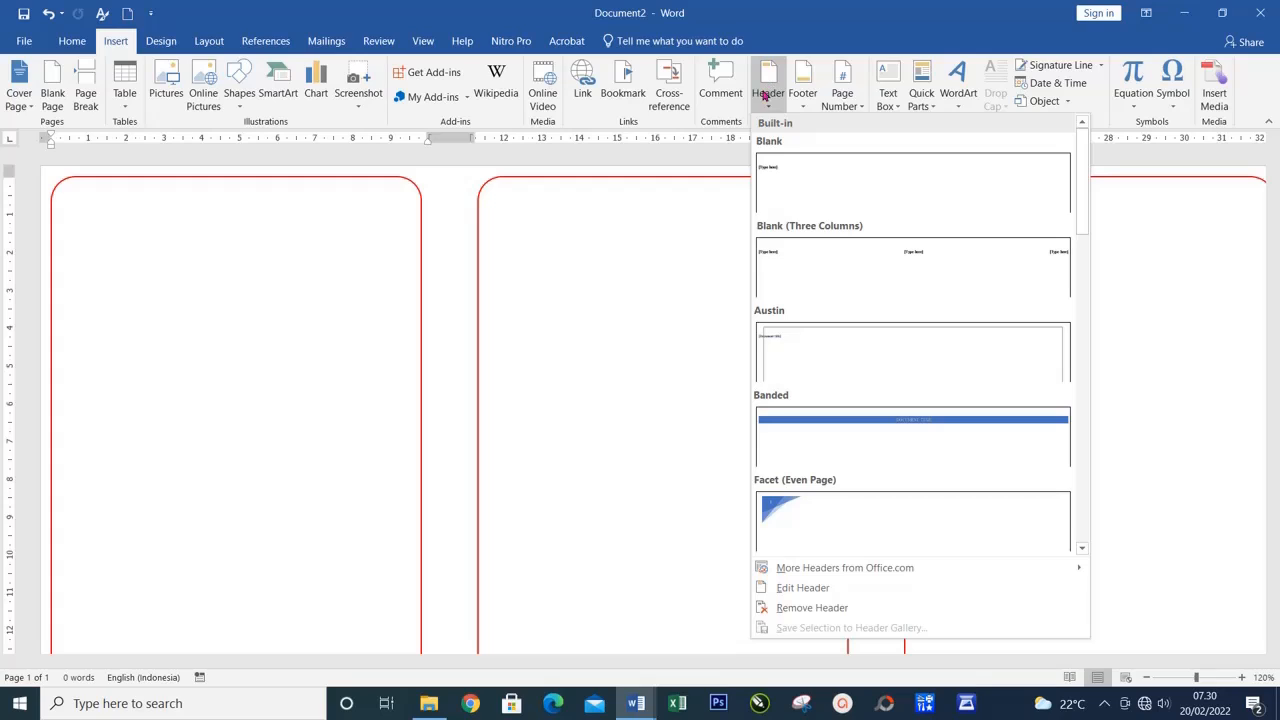
pyautogui.click(800, 180)
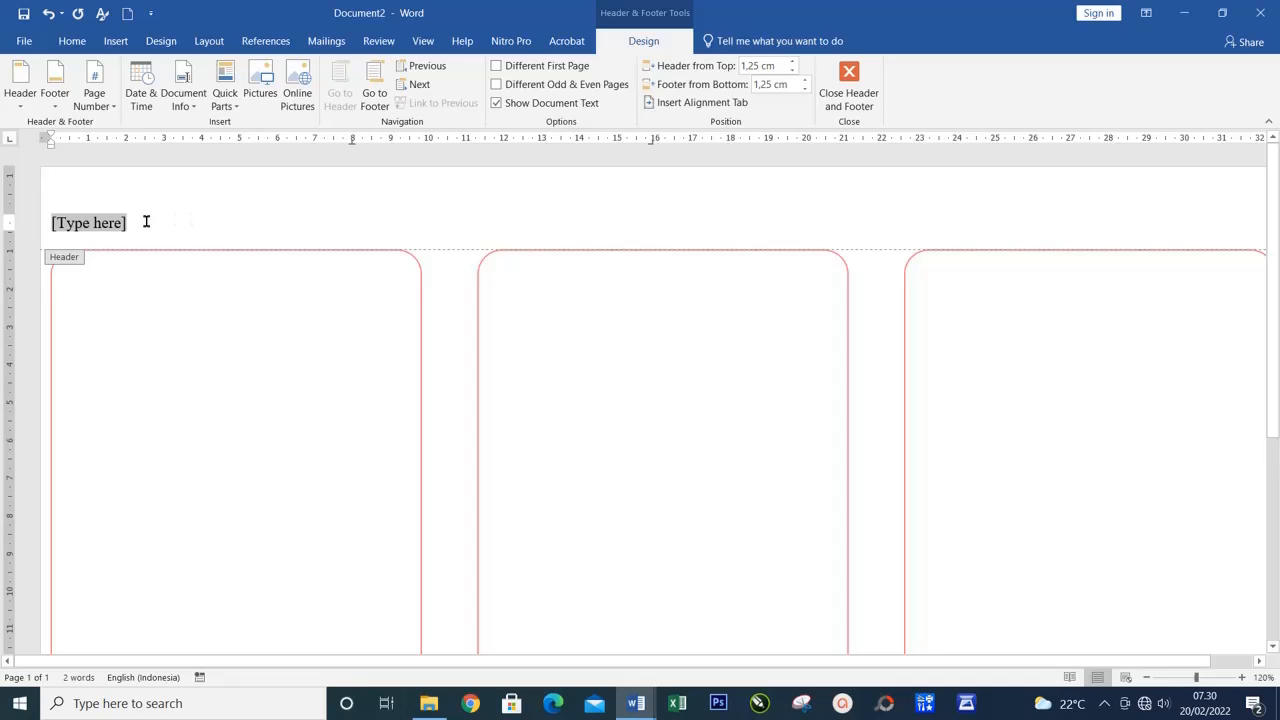
pyautogui.press('Delete')
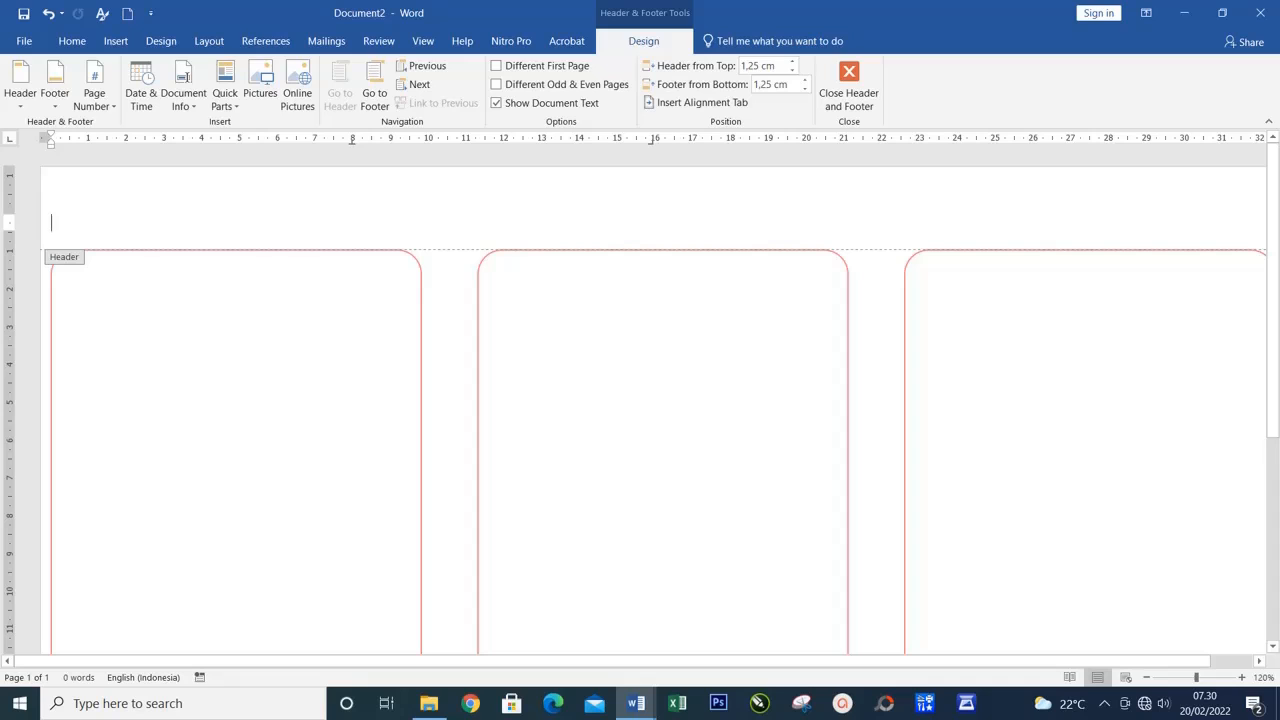
# Insert the picture "free-wallpaper-161 copy.jpg" from the picture folder on Local Disk (E:) into the header
pyautogui.click(116, 40)
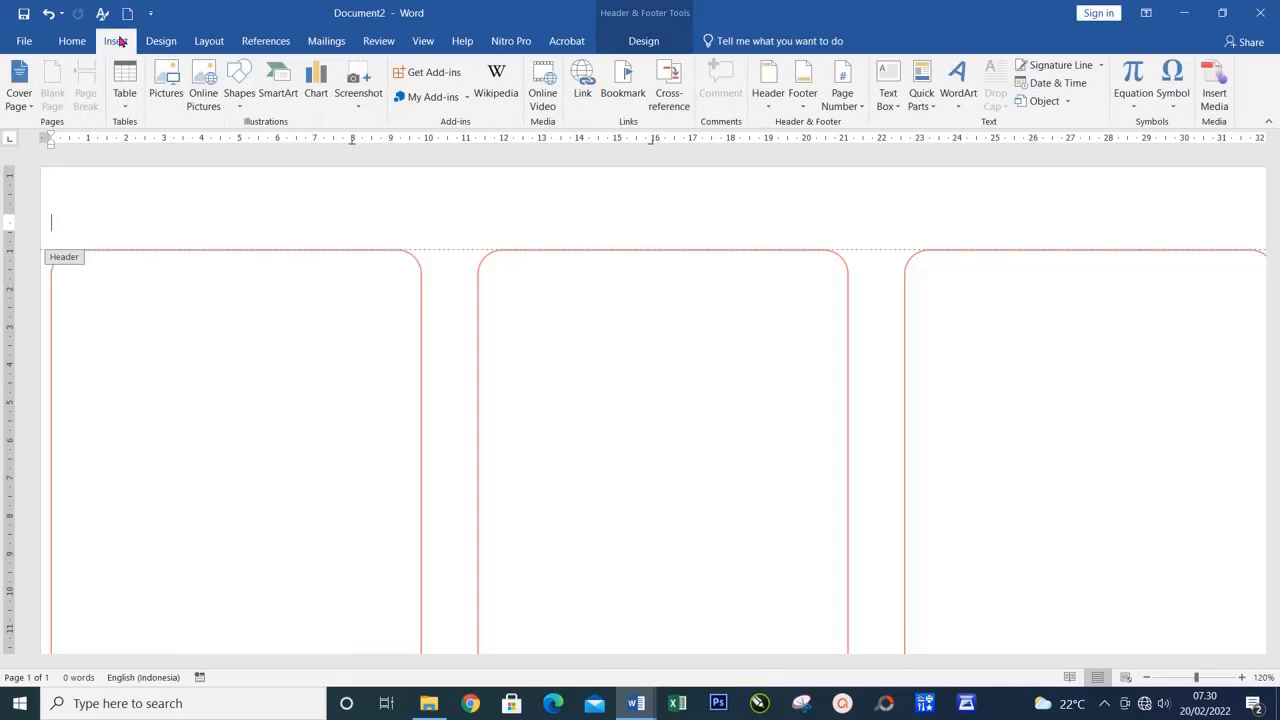
pyautogui.click(167, 80)
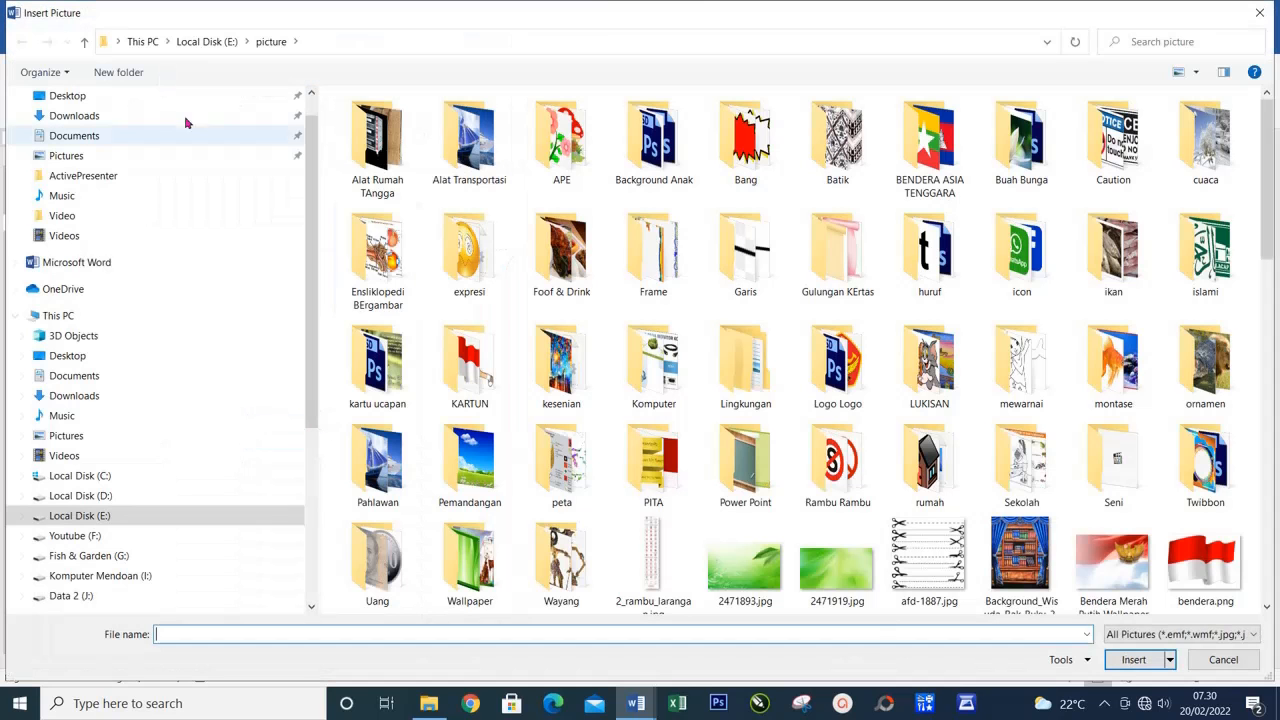
pyautogui.scroll(-5, 869, 445)
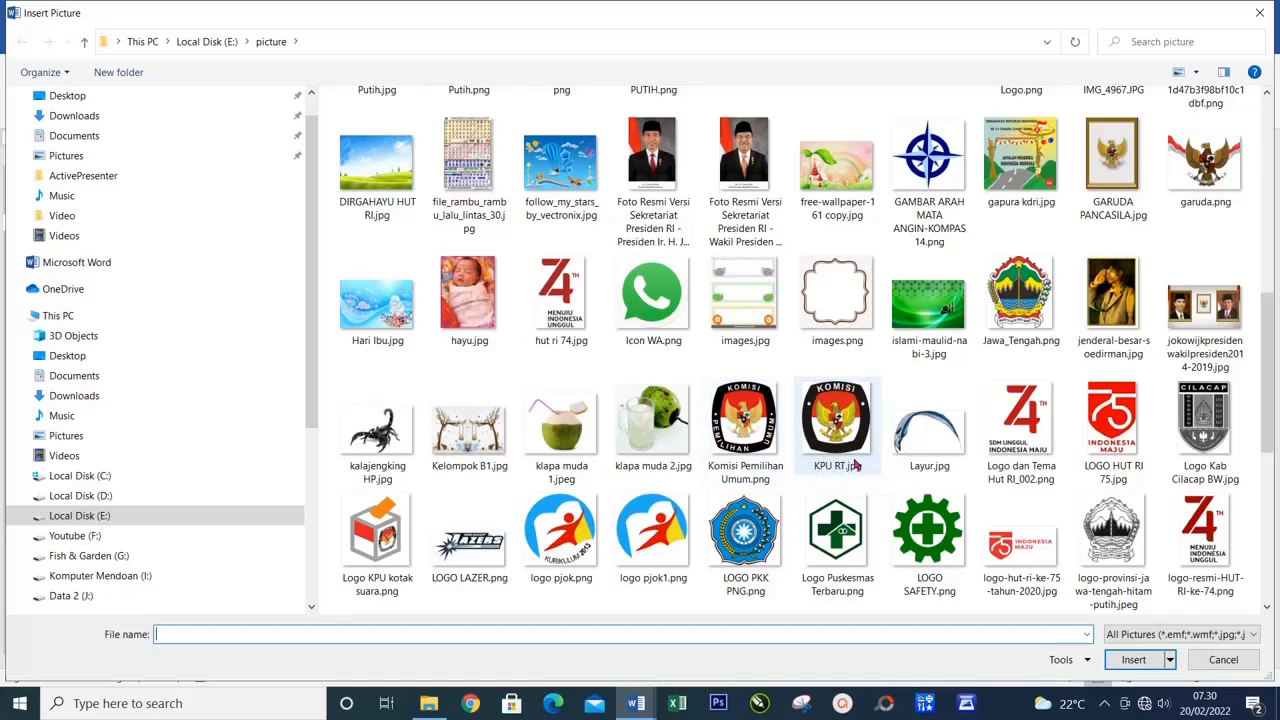
pyautogui.scroll(3, 920, 440)
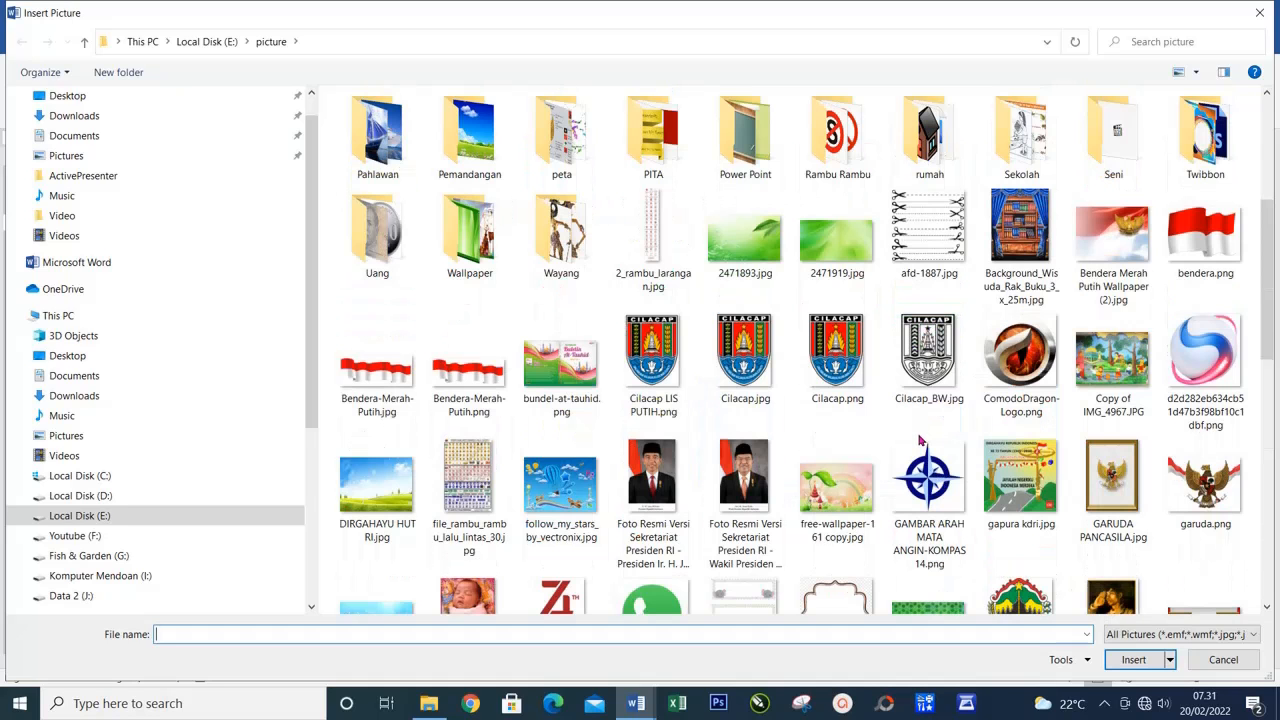
pyautogui.click(845, 491)
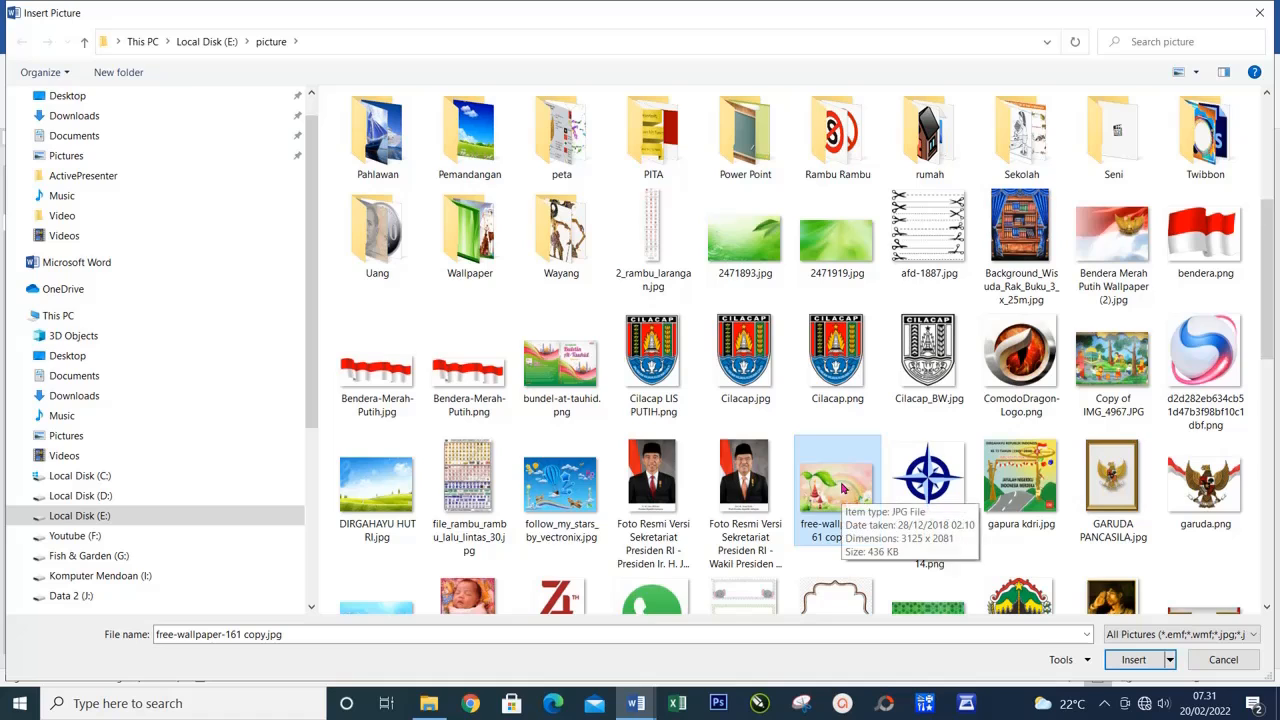
pyautogui.click(1135, 661)
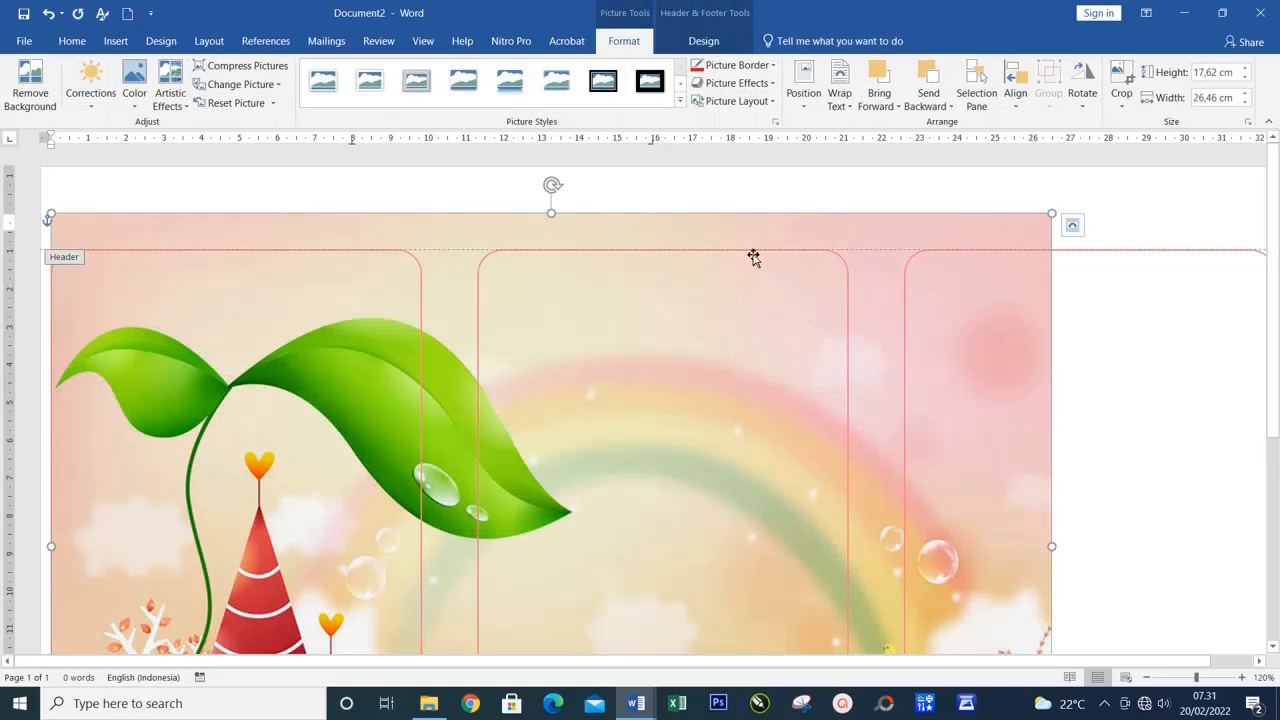
# Enlarge the header picture toward the page's edges, to about 21.4 cm high and 32.75 cm wide
pyautogui.scroll(-4, 829, 385)
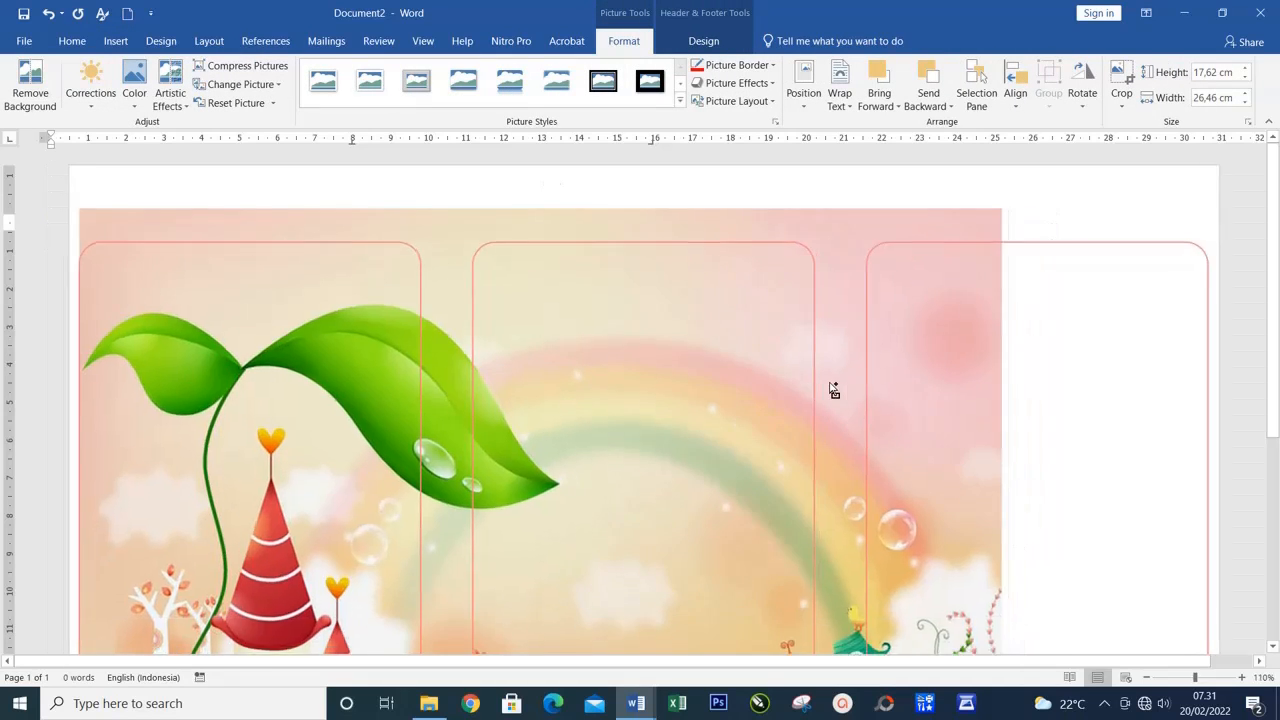
pyautogui.scroll(-1, 829, 390)
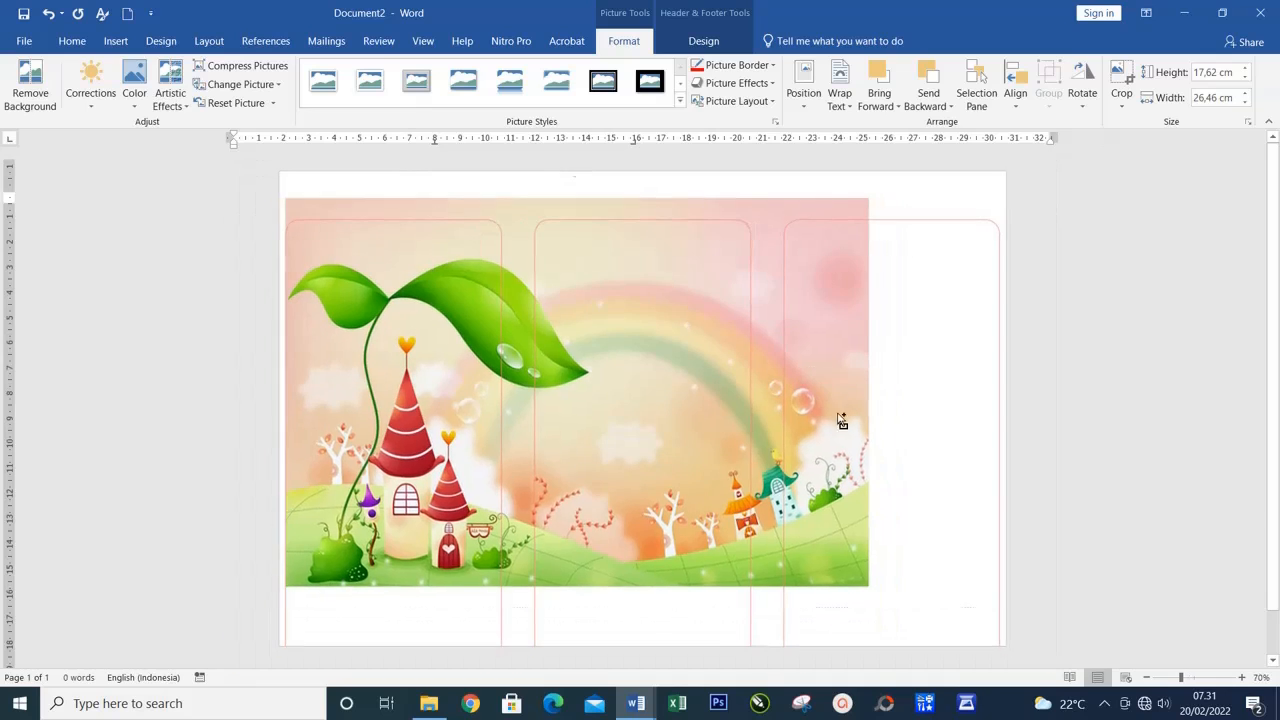
pyautogui.moveTo(866, 588); pyautogui.dragTo(953, 642)
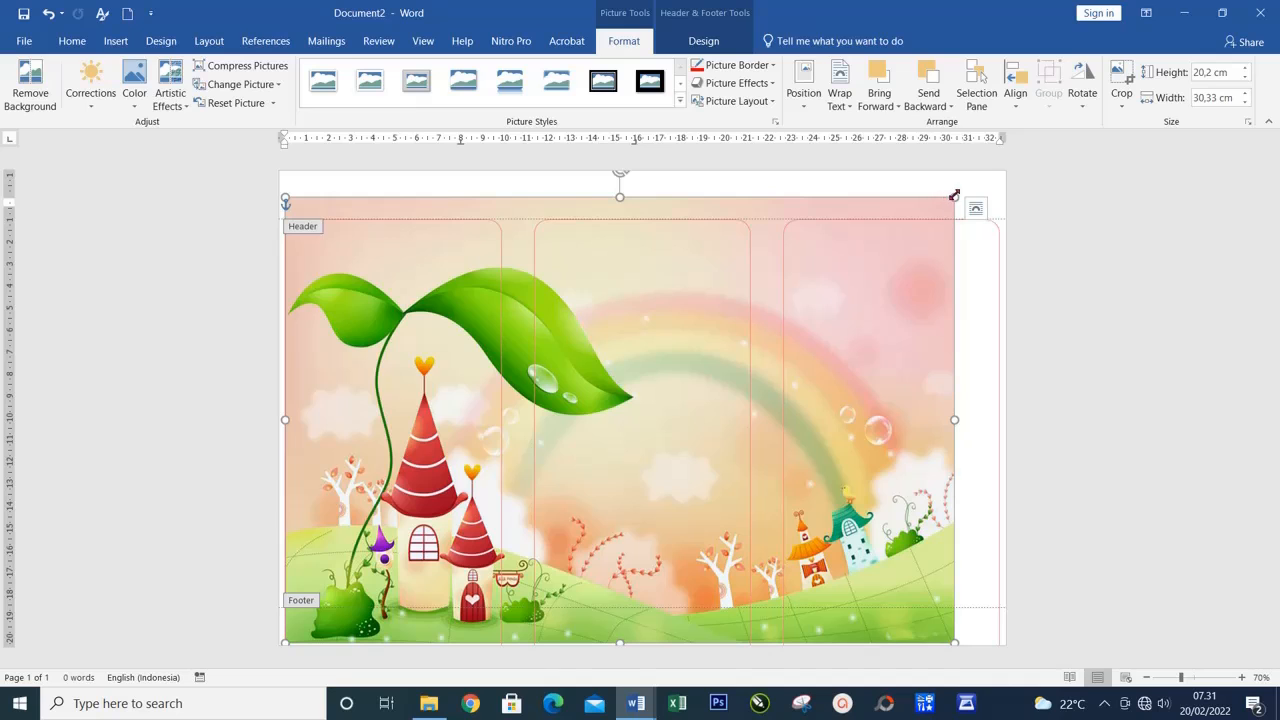
pyautogui.moveTo(954, 197); pyautogui.dragTo(995, 171)
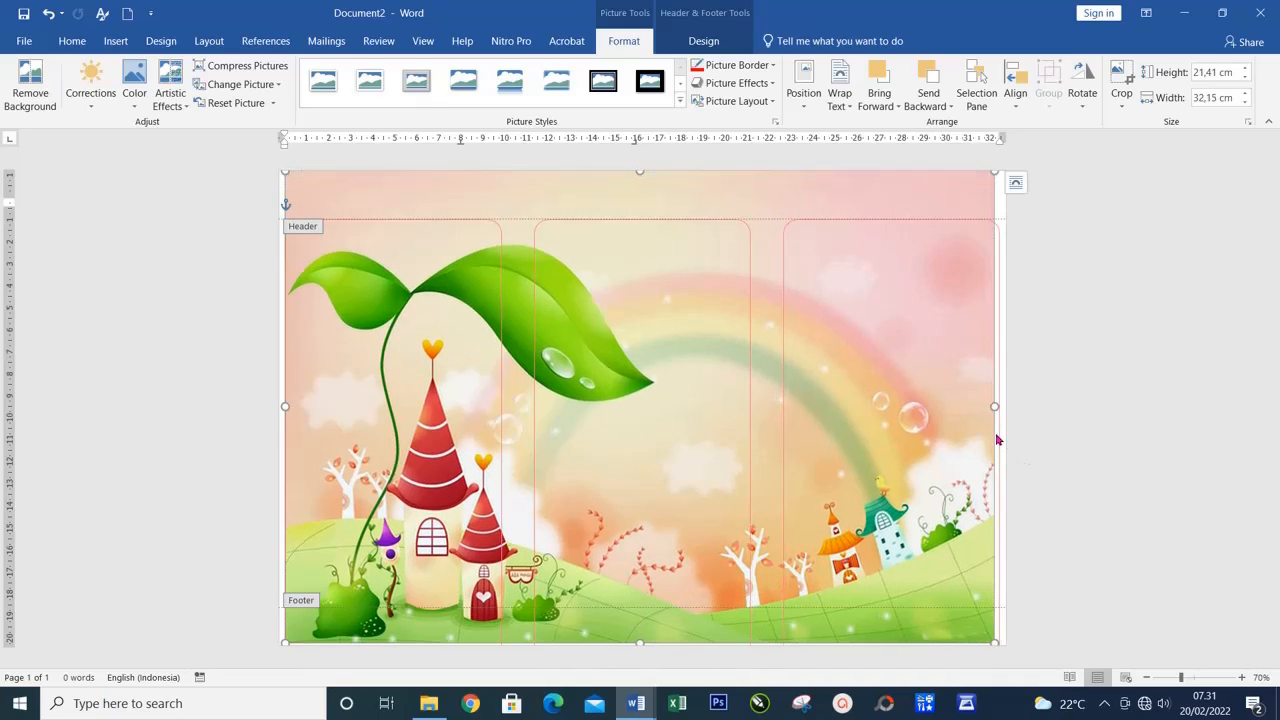
pyautogui.moveTo(1006, 405); pyautogui.dragTo(1007, 405)
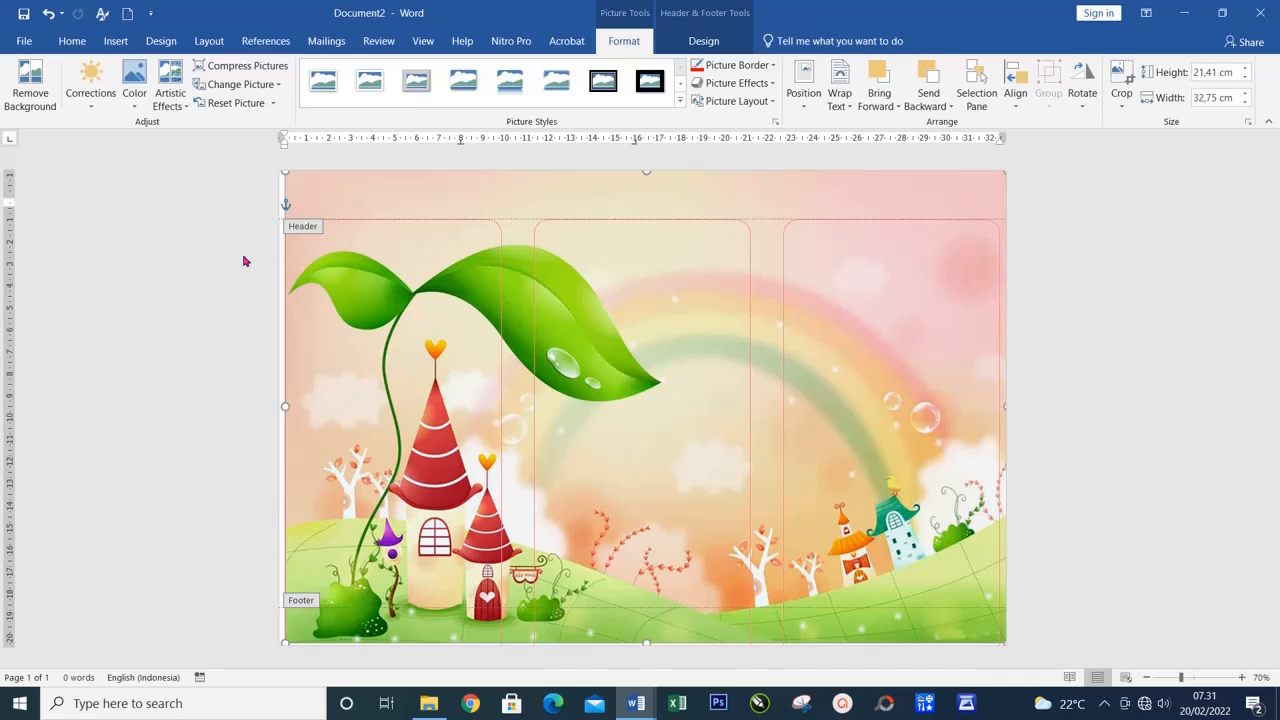
# Leave header editing and set both the header and footer distances from the page edge to 0 cm for the whole document
pyautogui.doubleClick(227, 287)
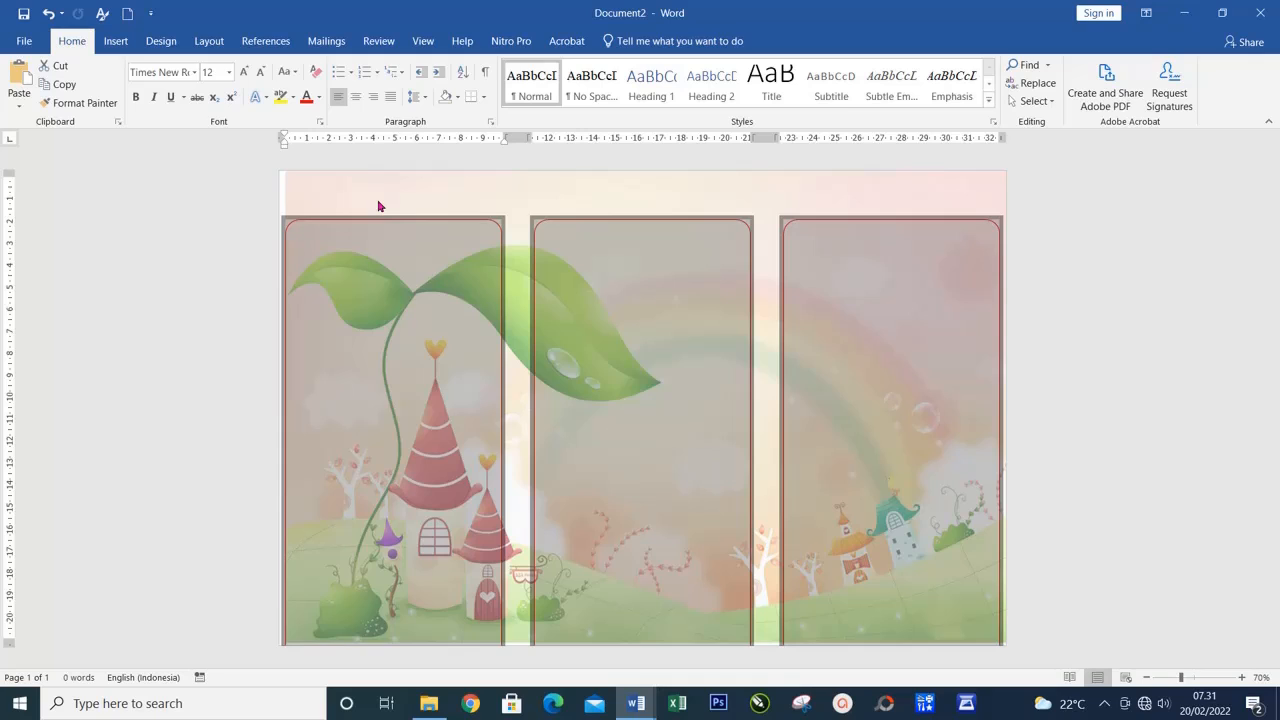
pyautogui.click(208, 44)
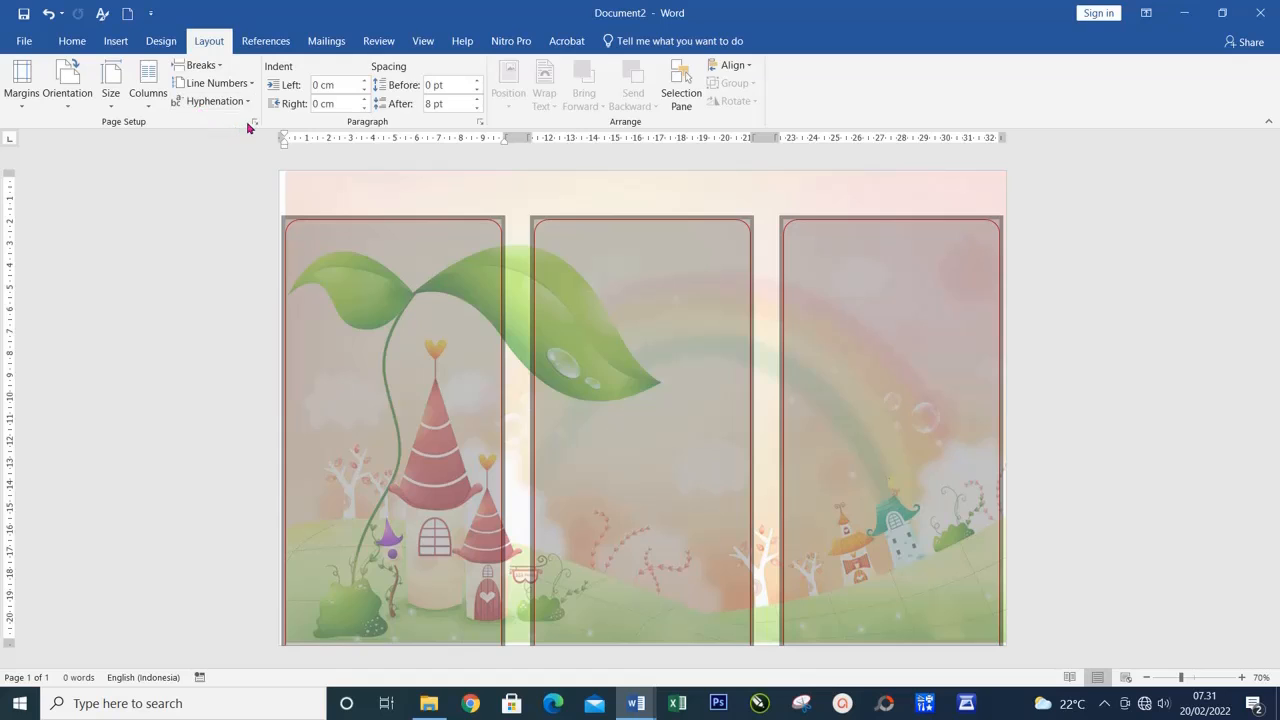
pyautogui.click(254, 122)
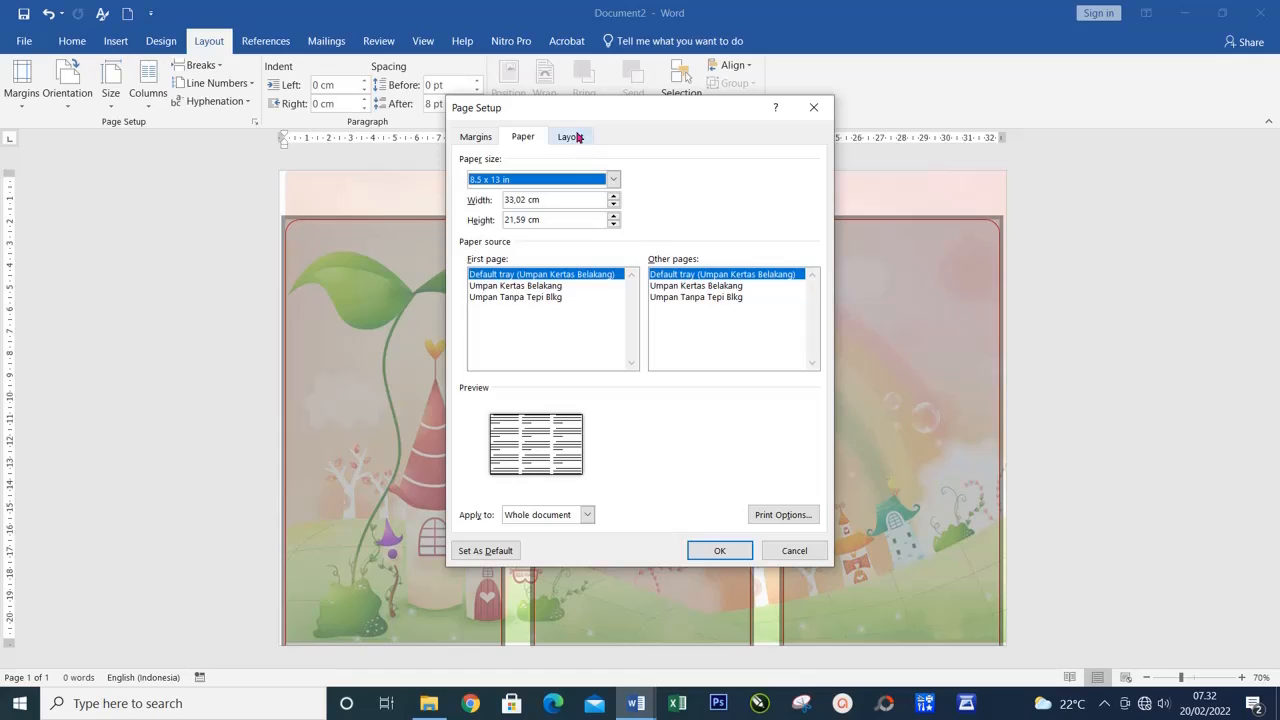
pyautogui.click(476, 138)
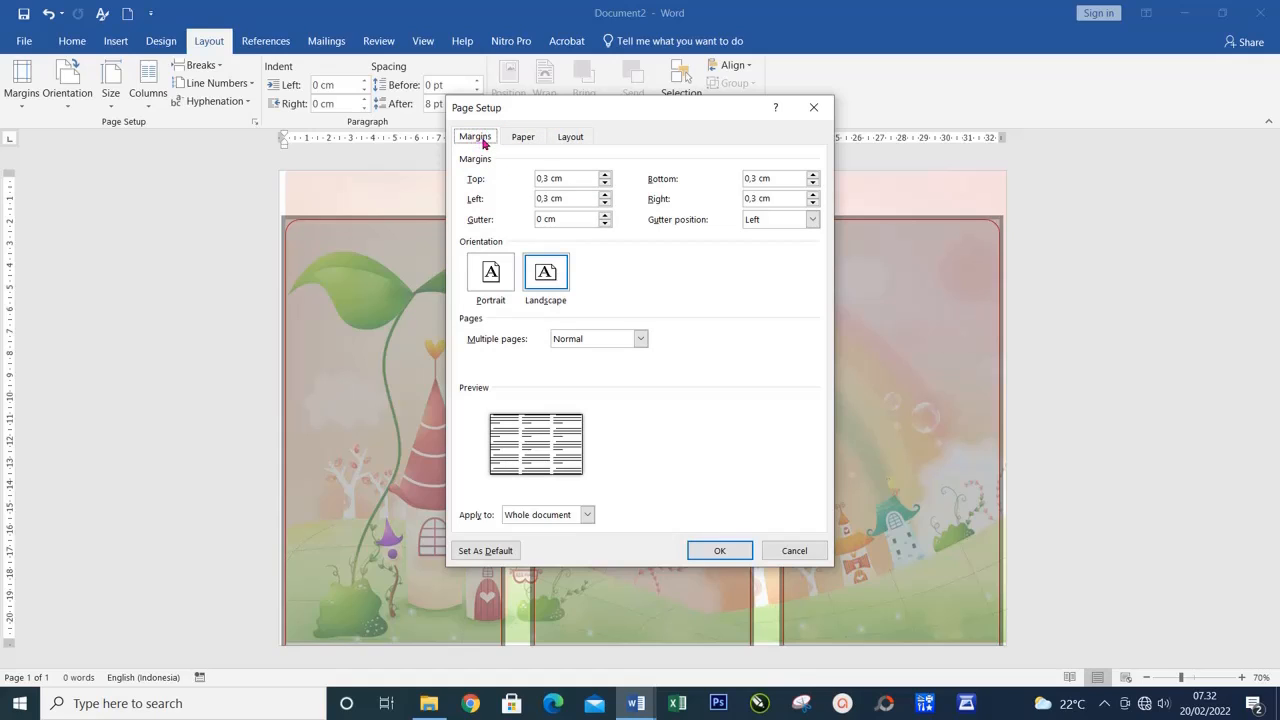
pyautogui.click(533, 140)
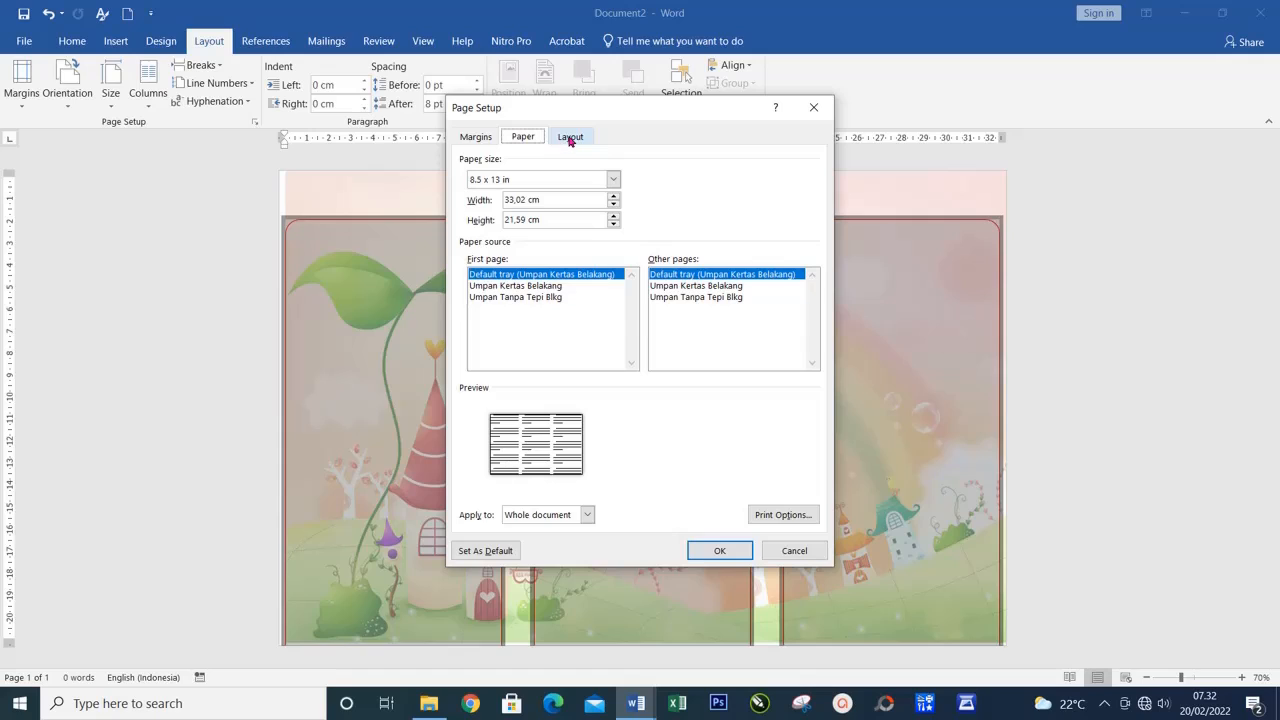
pyautogui.click(570, 140)
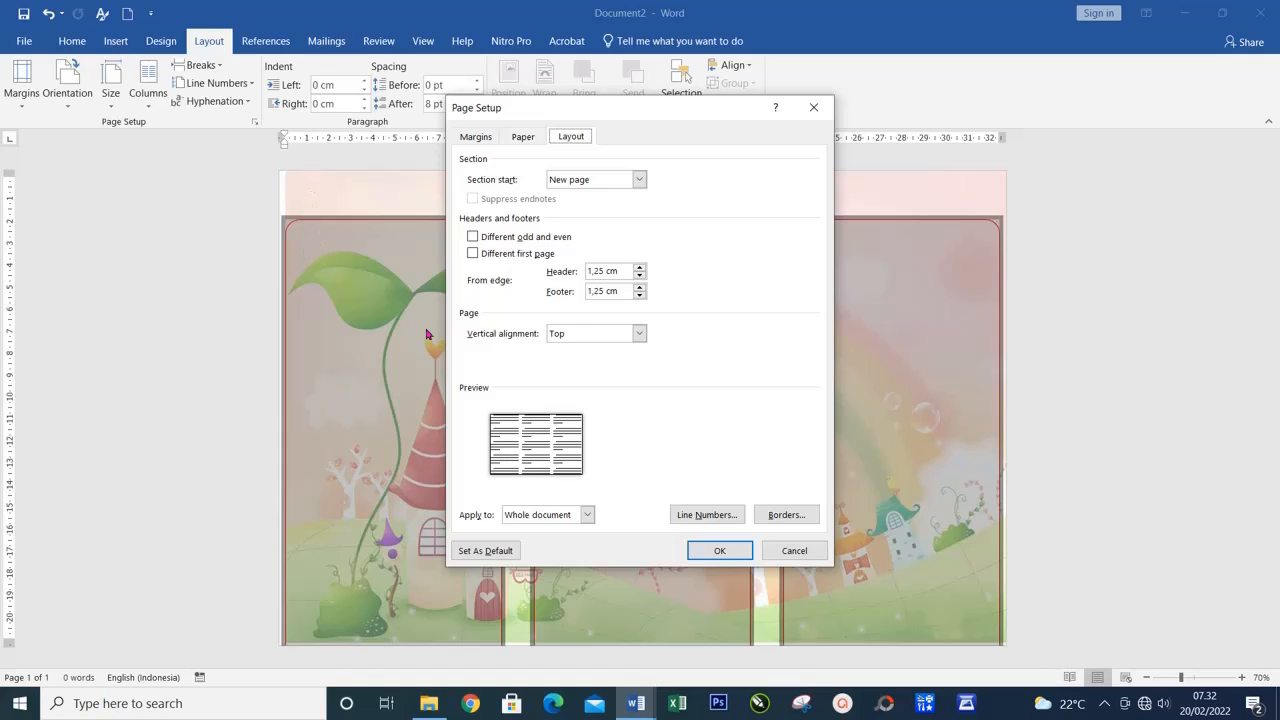
pyautogui.doubleClick(605, 271)
pyautogui.write('0')
pyautogui.doubleClick(600, 291)
pyautogui.write('0')
pyautogui.click(720, 551)
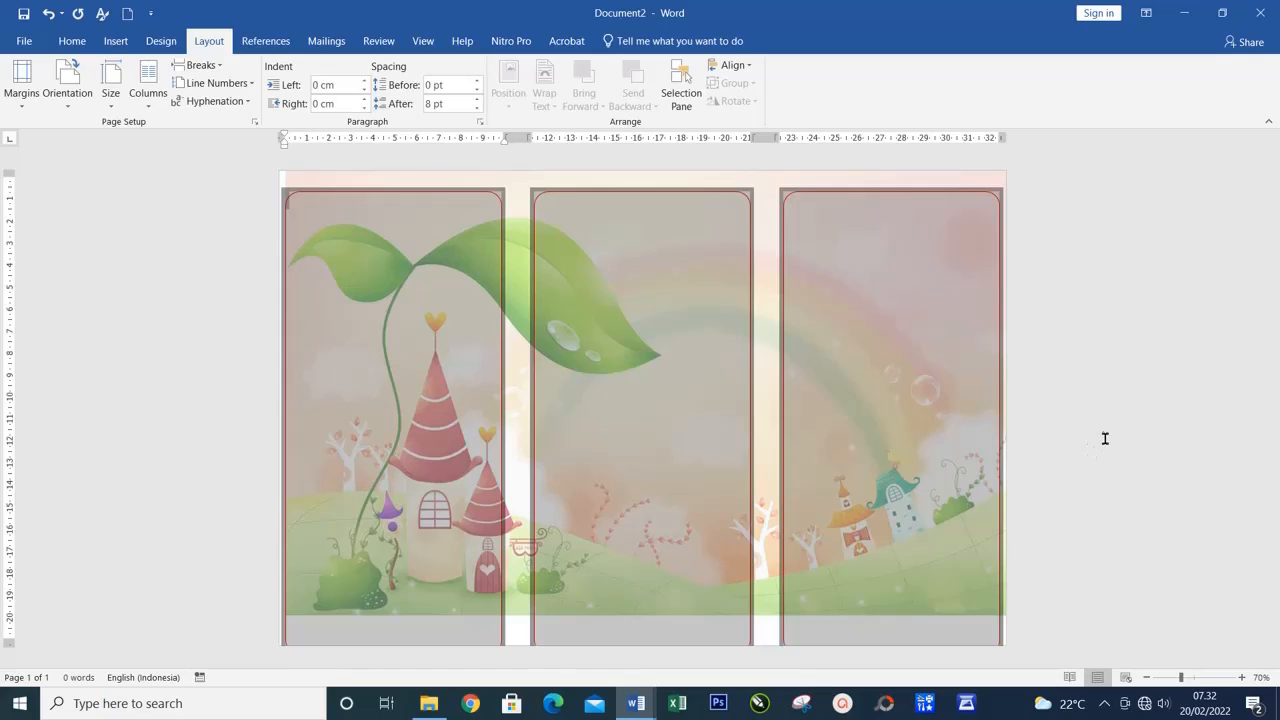
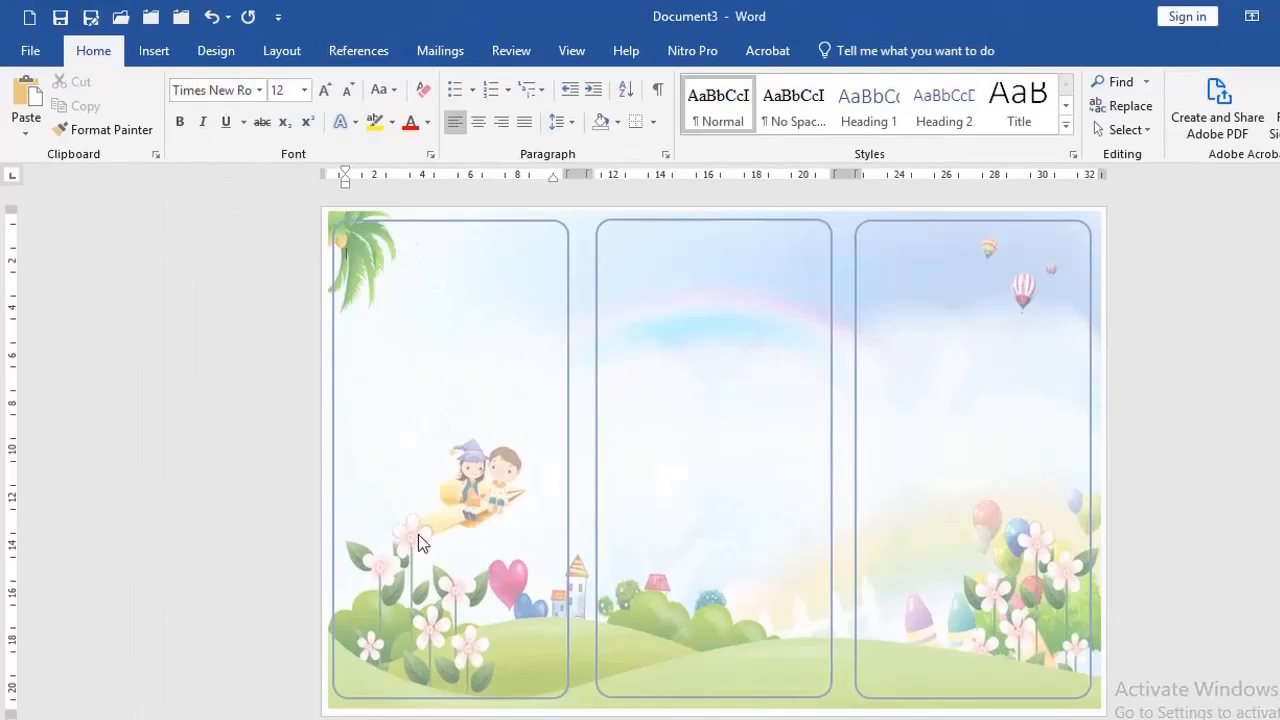
# Copy the first column's logo, text and pictures from Document2 and paste them into the first column of Document3
pyautogui.click(386, 719)
pyautogui.click(295, 718)
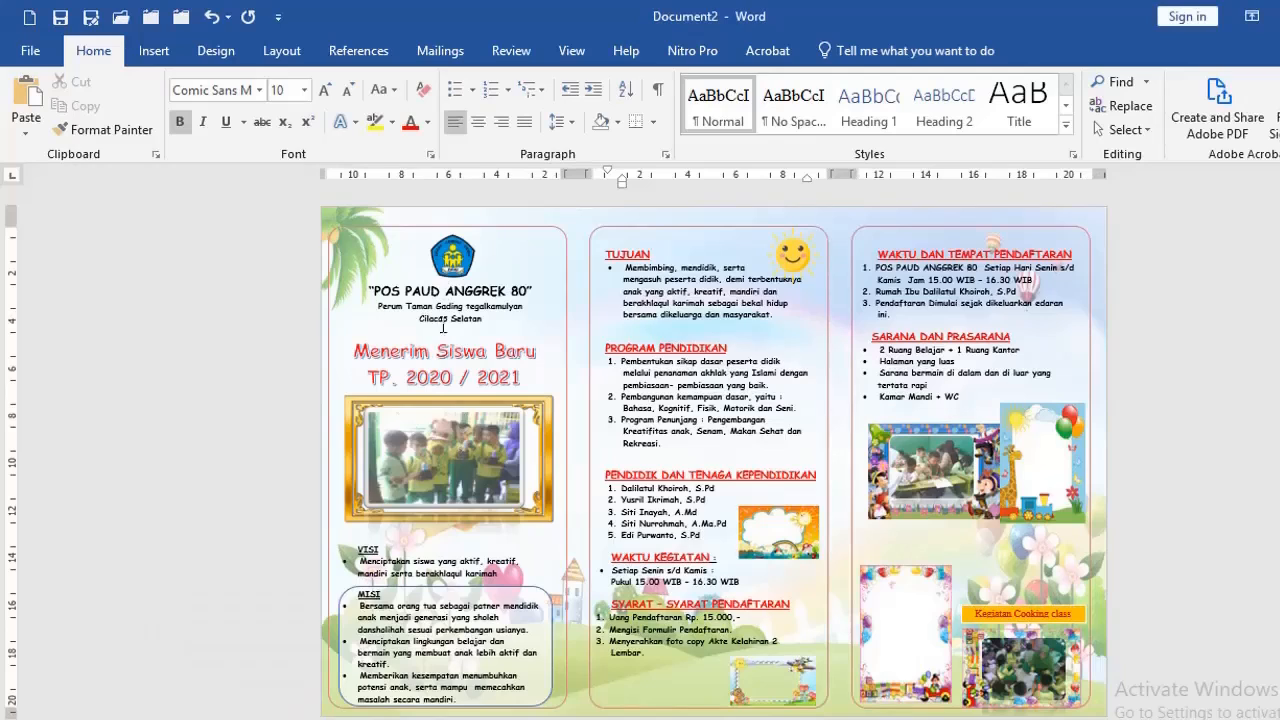
pyautogui.click(450, 266)
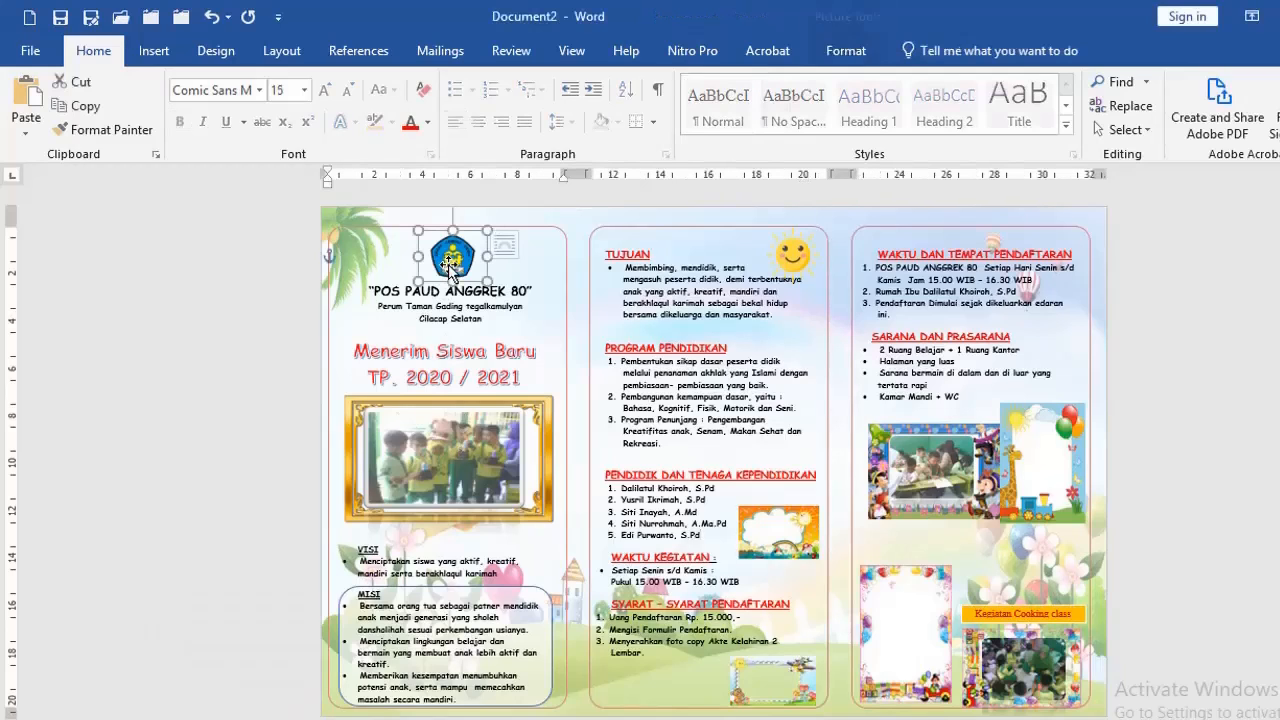
pyautogui.click(394, 295)
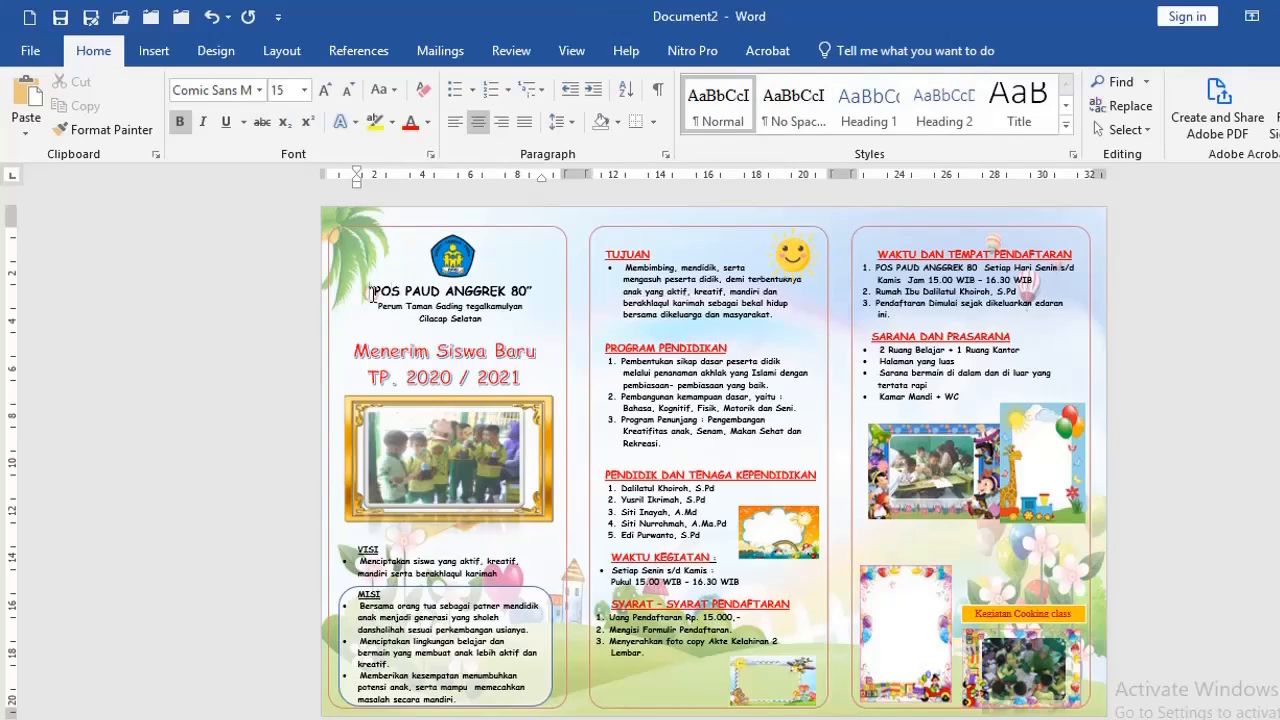
pyautogui.click(401, 246)
pyautogui.moveTo(419, 259); pyautogui.dragTo(537, 706)
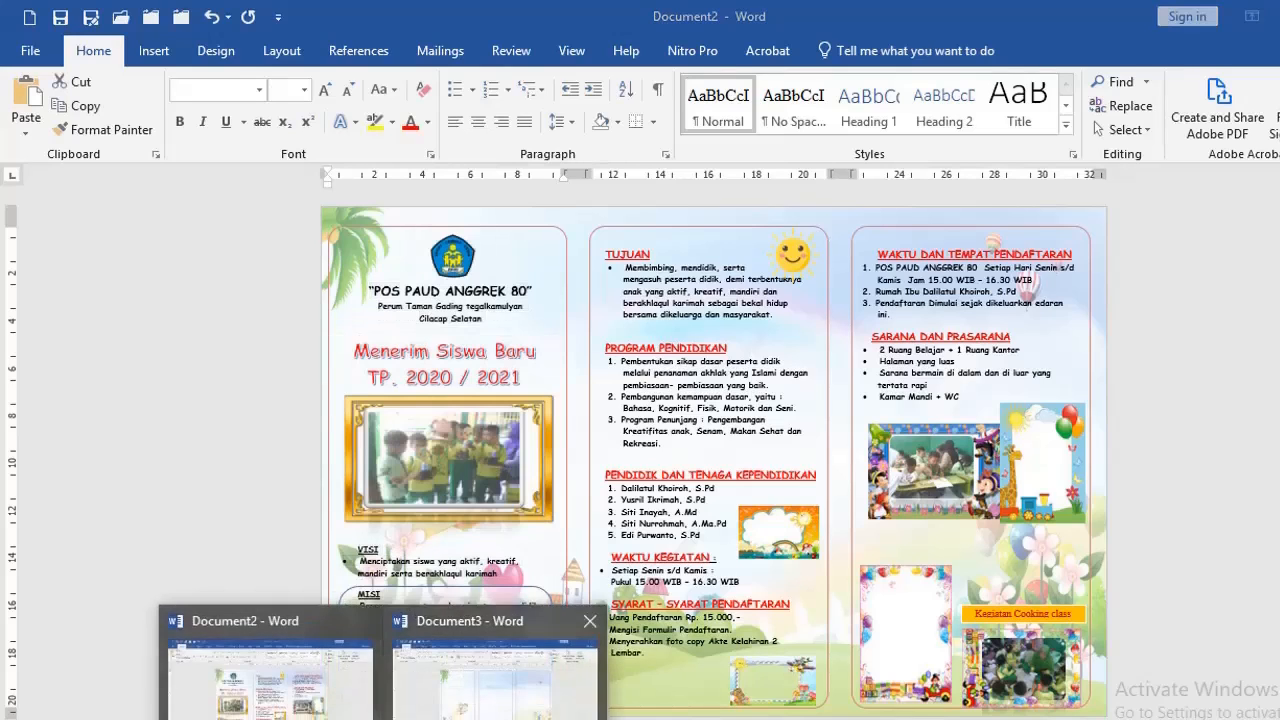
pyautogui.click(440, 712)
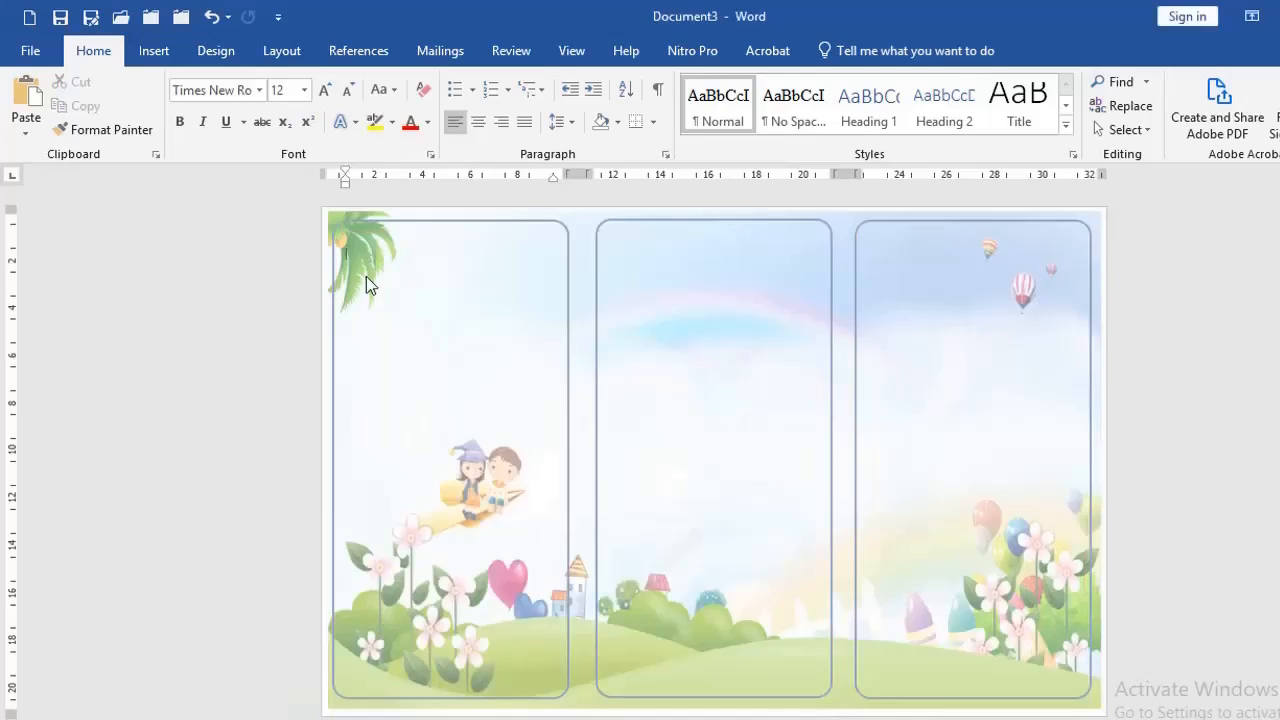
pyautogui.hotkey('ctrl', 'v')
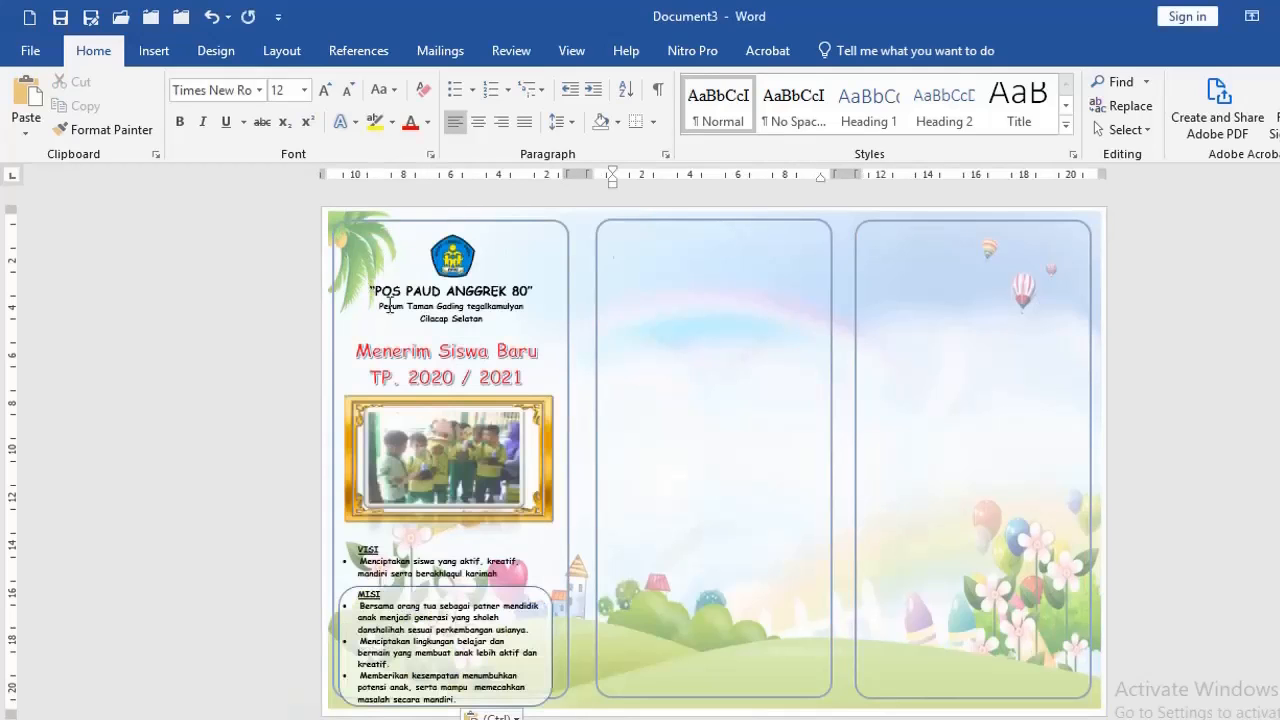
# Insert the sun picture "images (1).png" from the Downloads folder near the logo in the first column
pyautogui.click(432, 258)
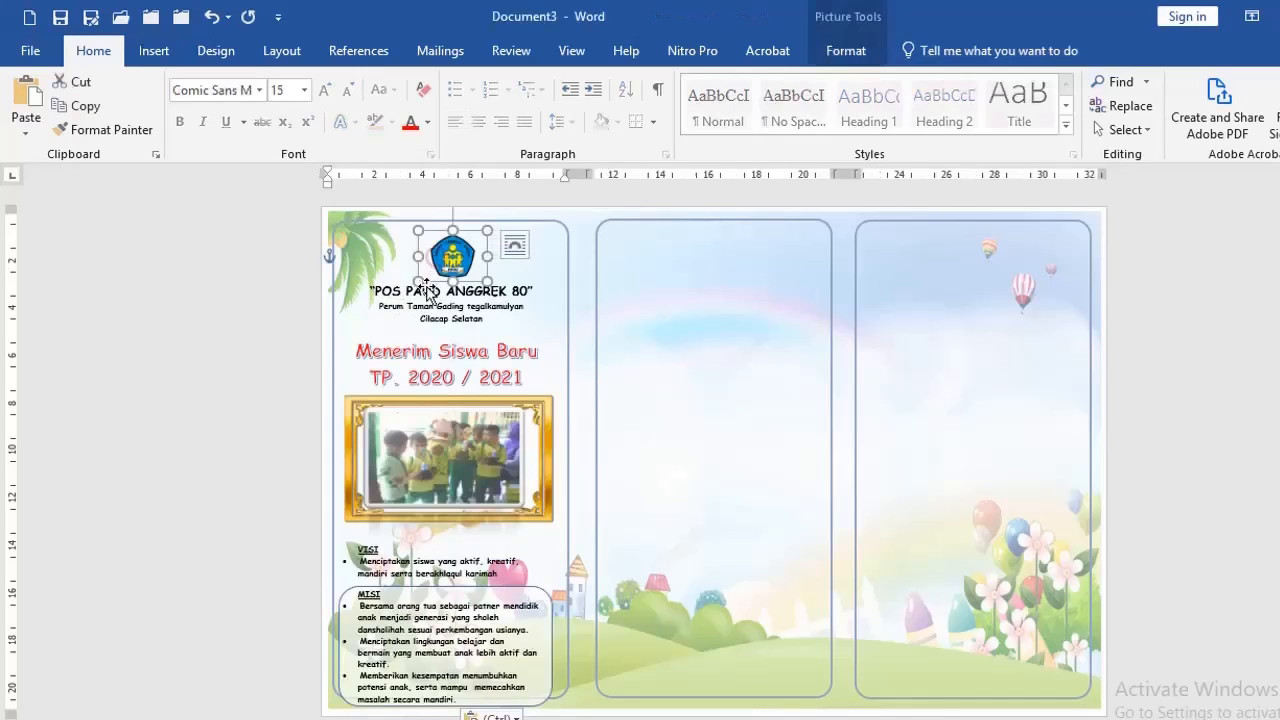
pyautogui.click(403, 291)
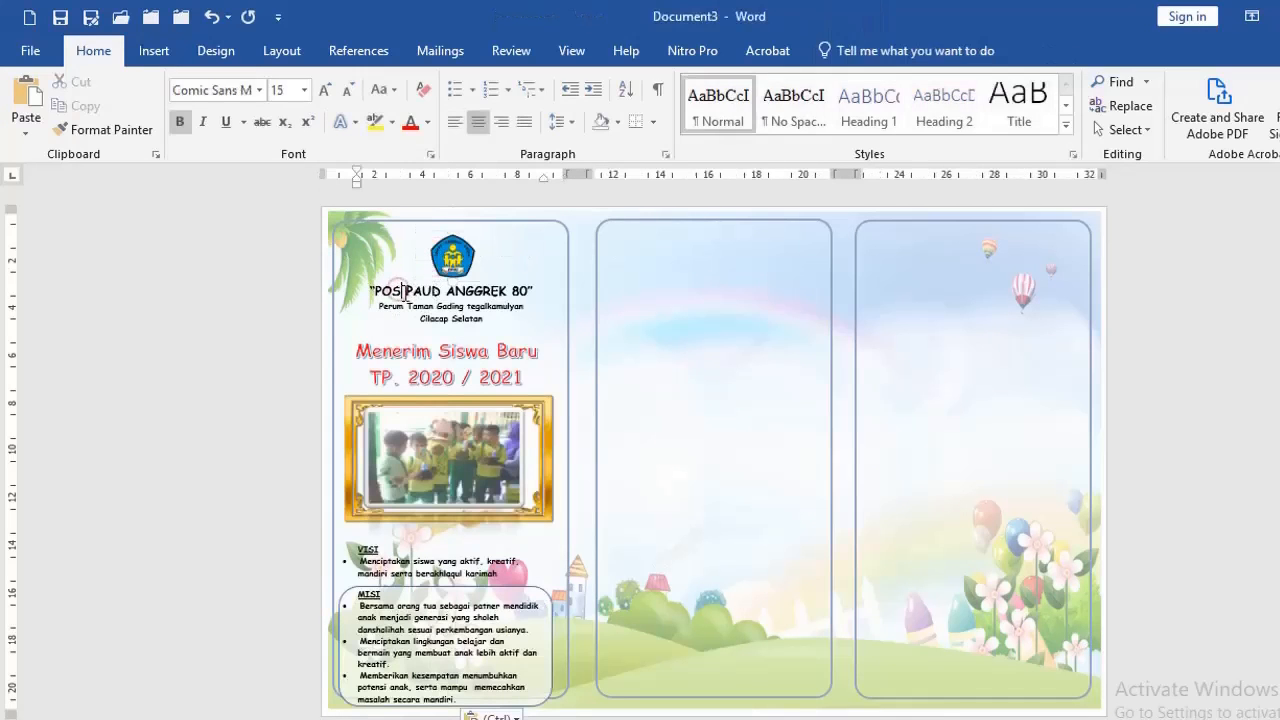
pyautogui.click(412, 240)
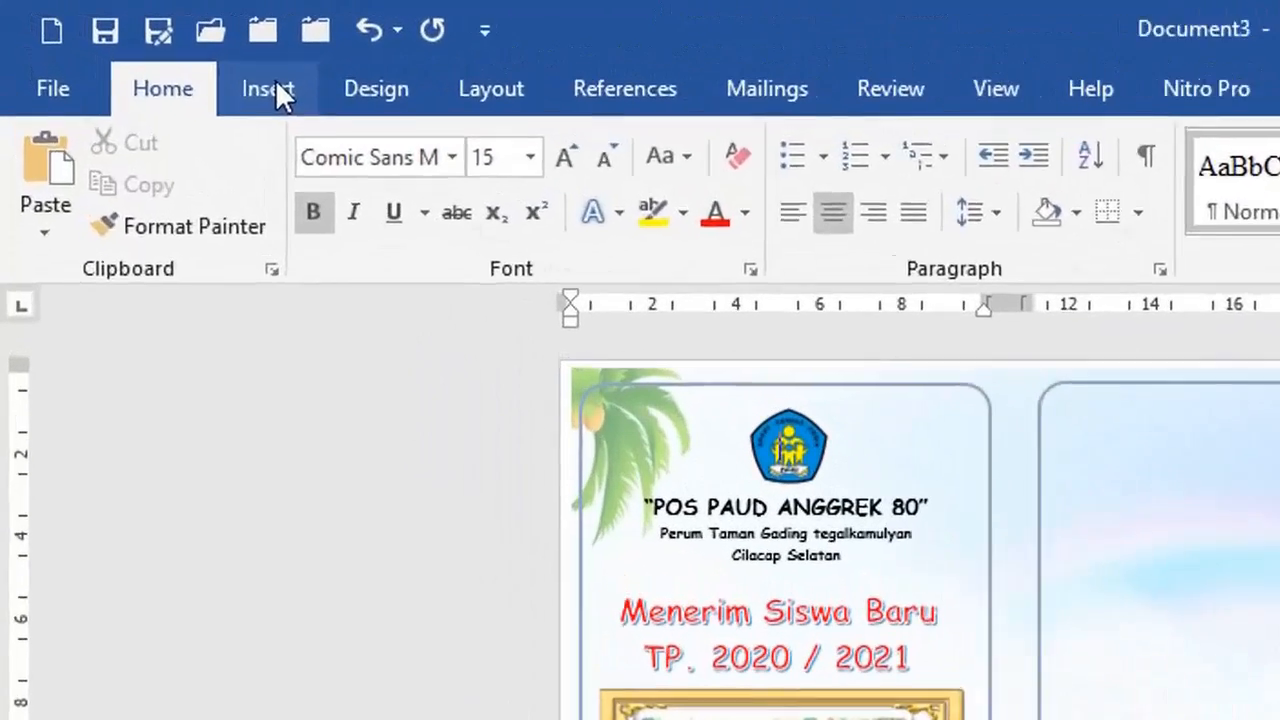
pyautogui.click(275, 86)
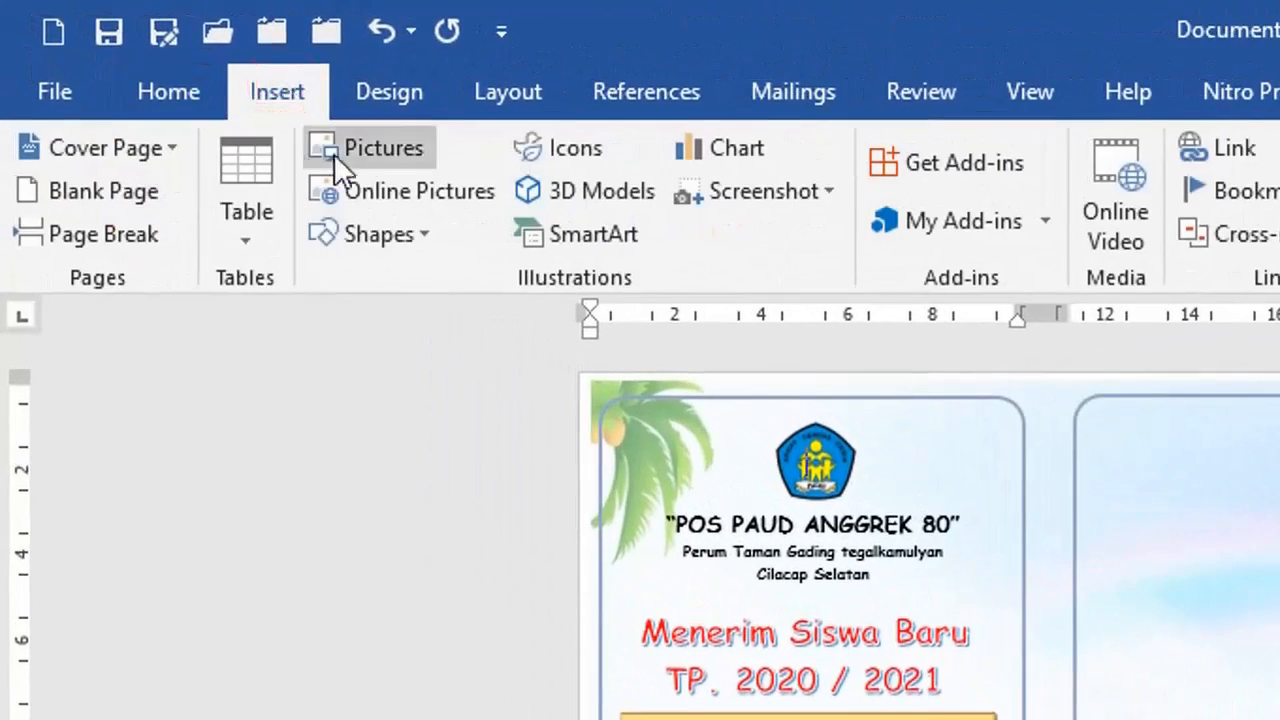
pyautogui.click(368, 150)
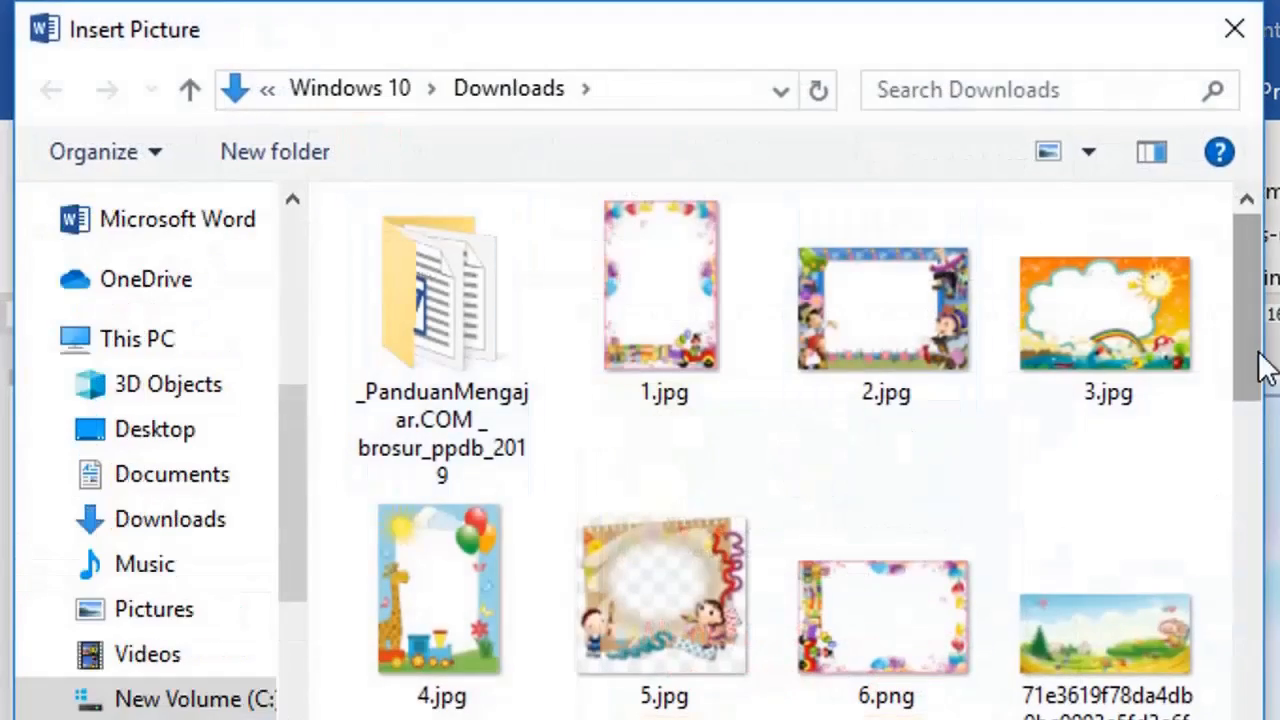
pyautogui.moveTo(1266, 366); pyautogui.dragTo(1257, 623)
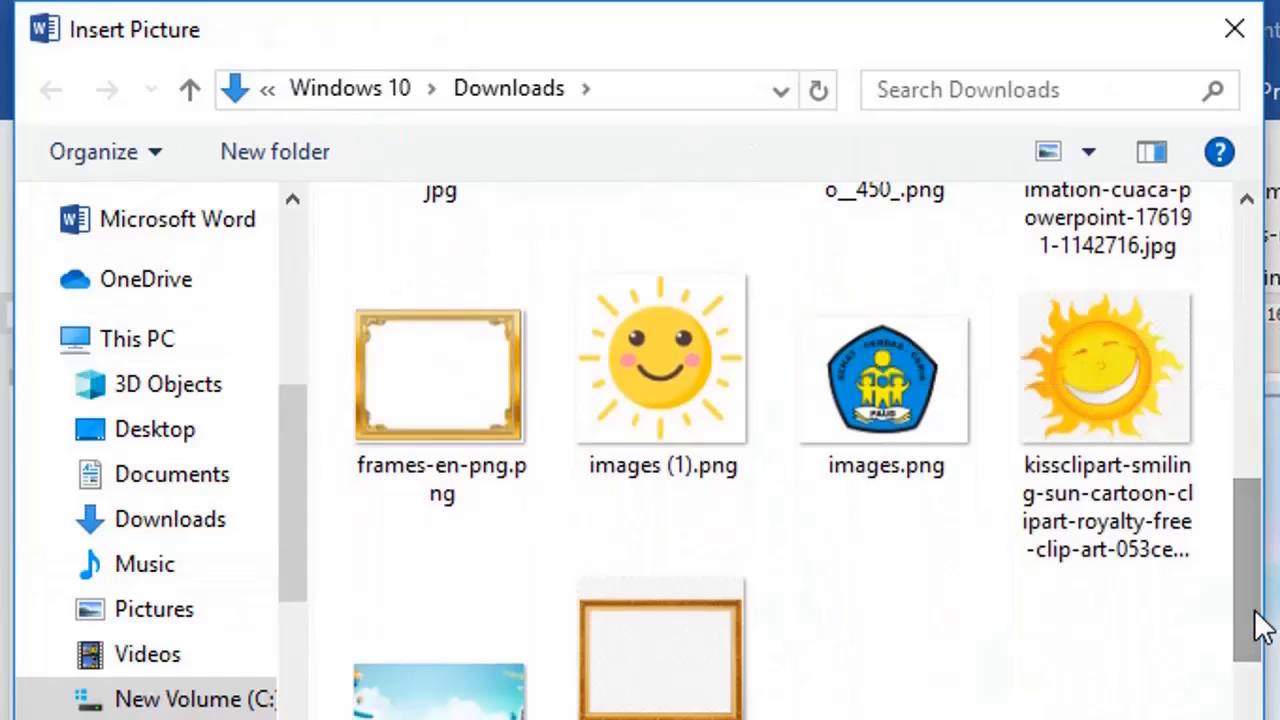
pyautogui.click(658, 412)
pyautogui.doubleClick(658, 412)
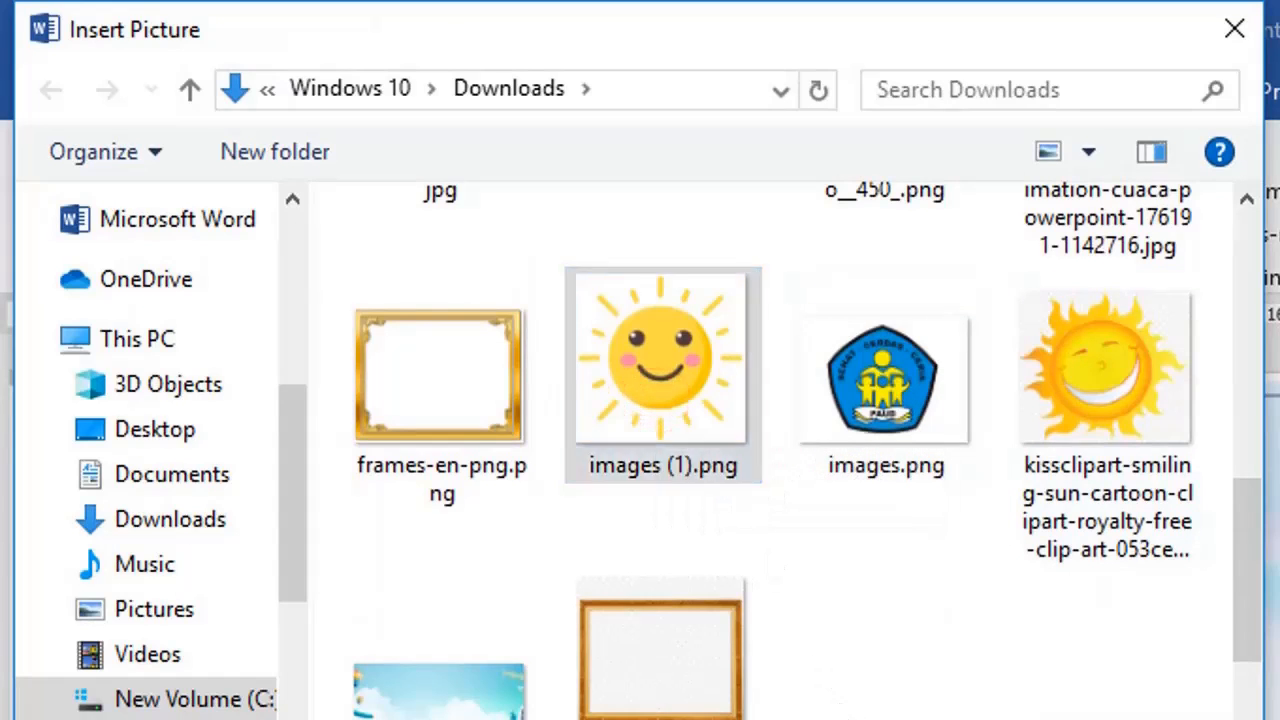
# Shrink the sun picture to about the logo's size, place it over the logo, and delete it
pyautogui.moveTo(762, 597); pyautogui.dragTo(857, 591)
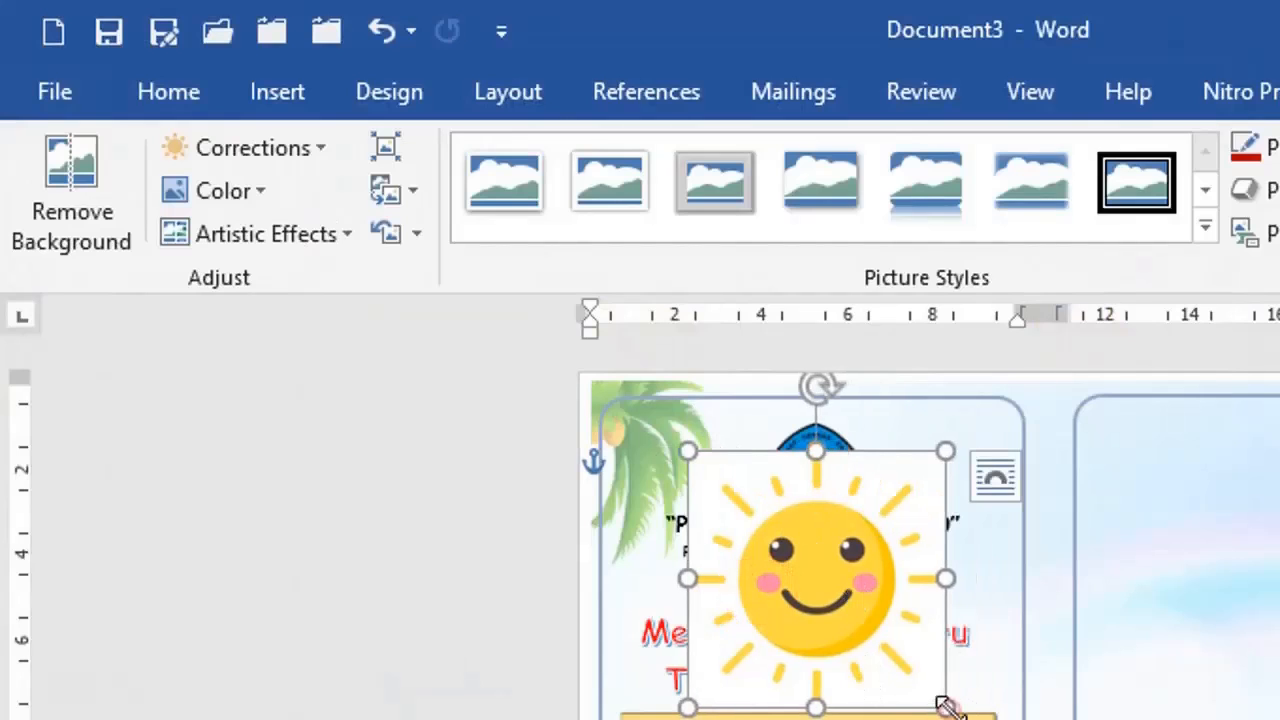
pyautogui.moveTo(945, 707); pyautogui.dragTo(833, 505)
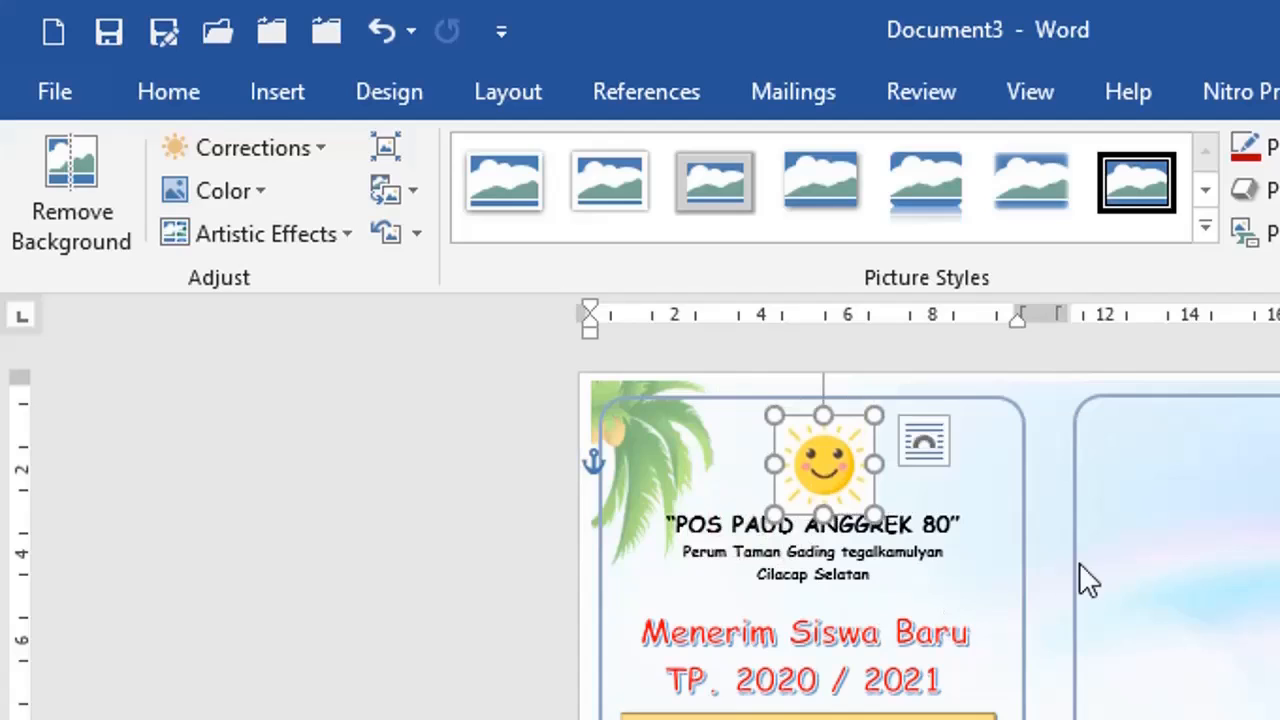
pyautogui.press('Delete')
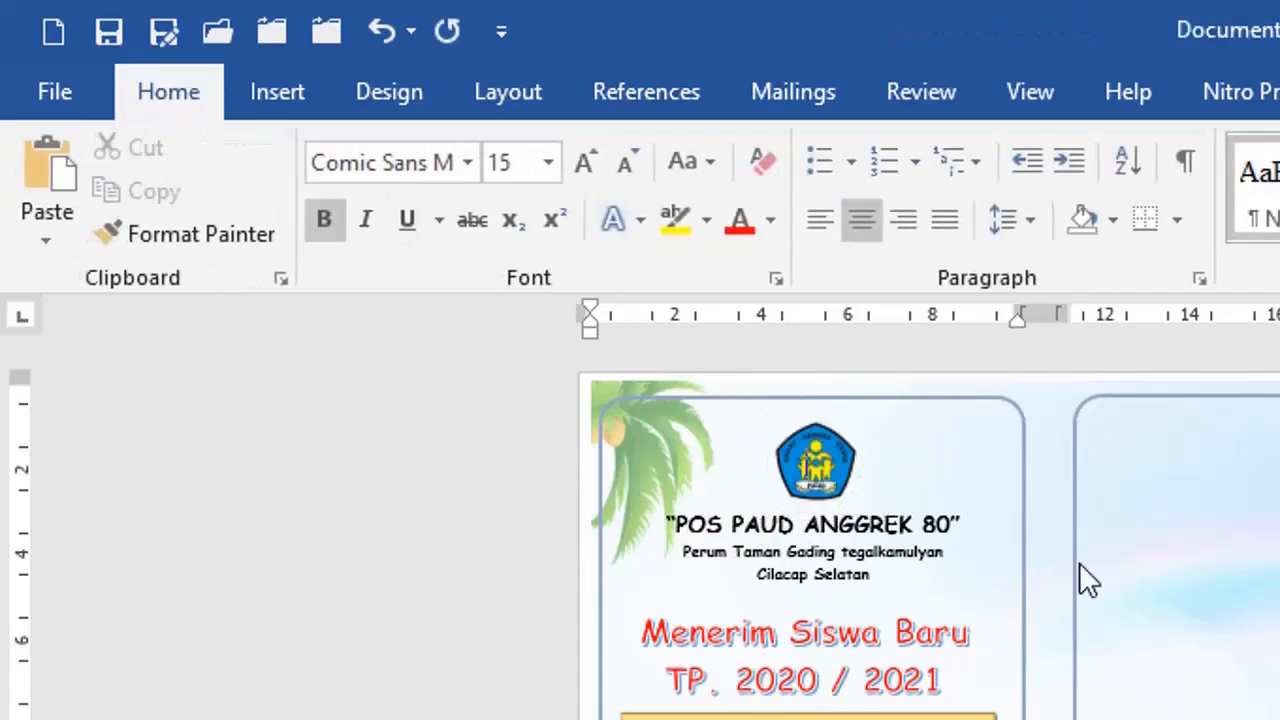
# Examine the school heading and the "Menerim Siswa Baru" WordArt box in the first column
pyautogui.click(885, 518)
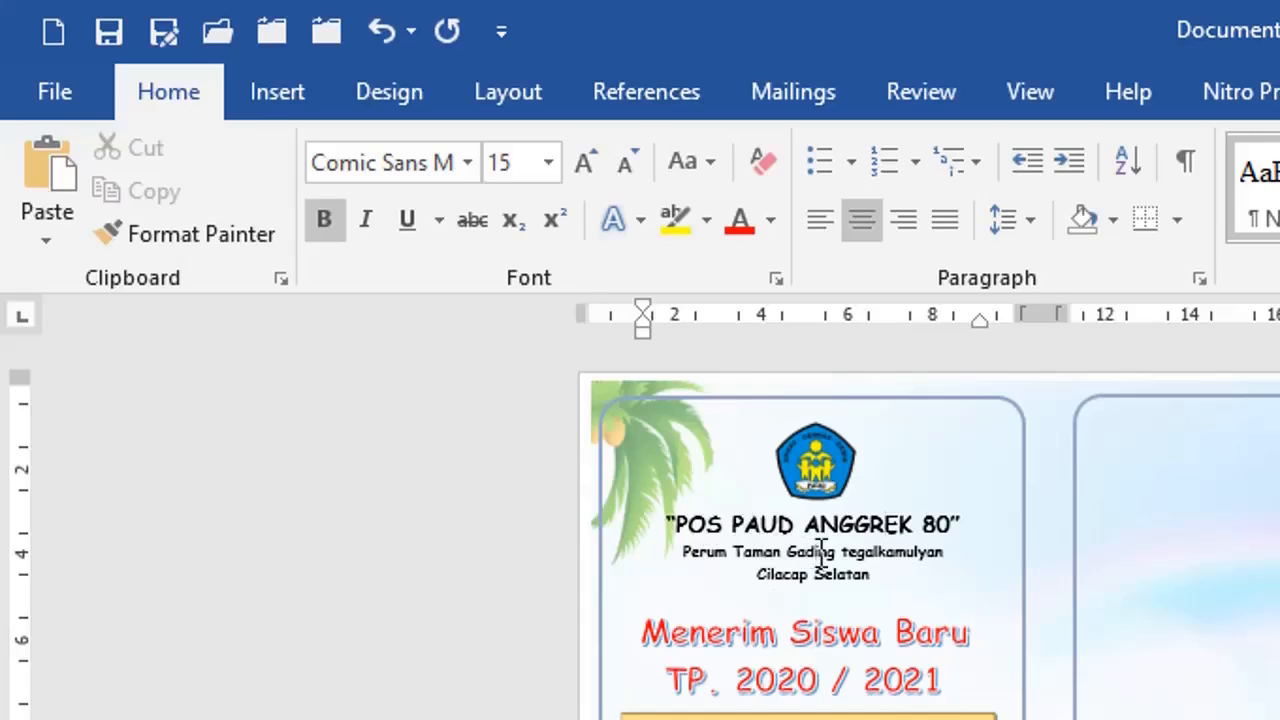
pyautogui.click(778, 630)
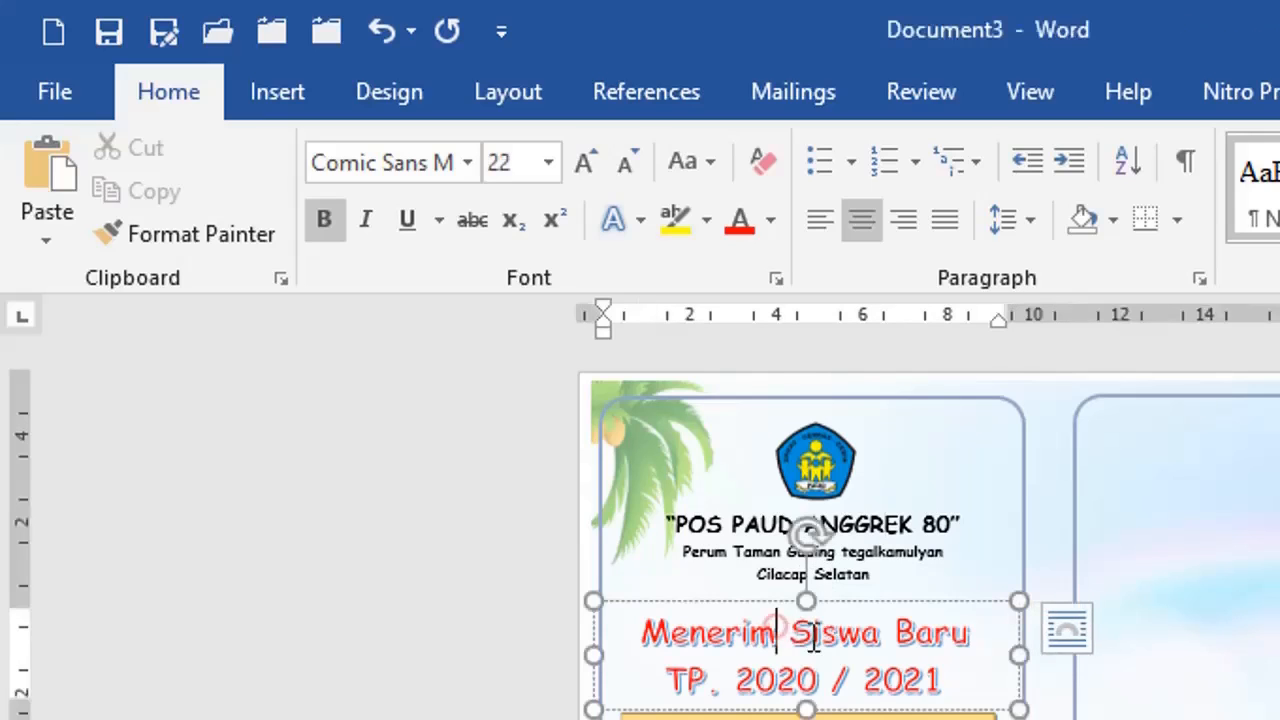
pyautogui.click(857, 604)
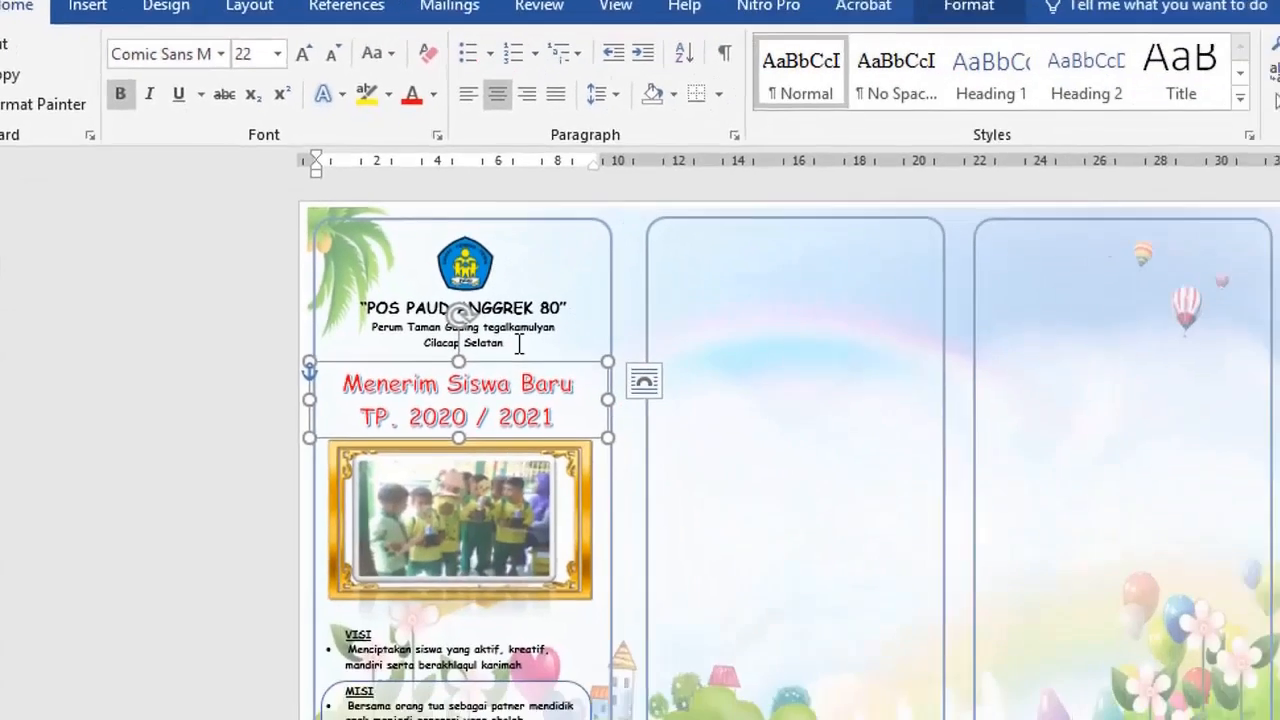
pyautogui.click(519, 344)
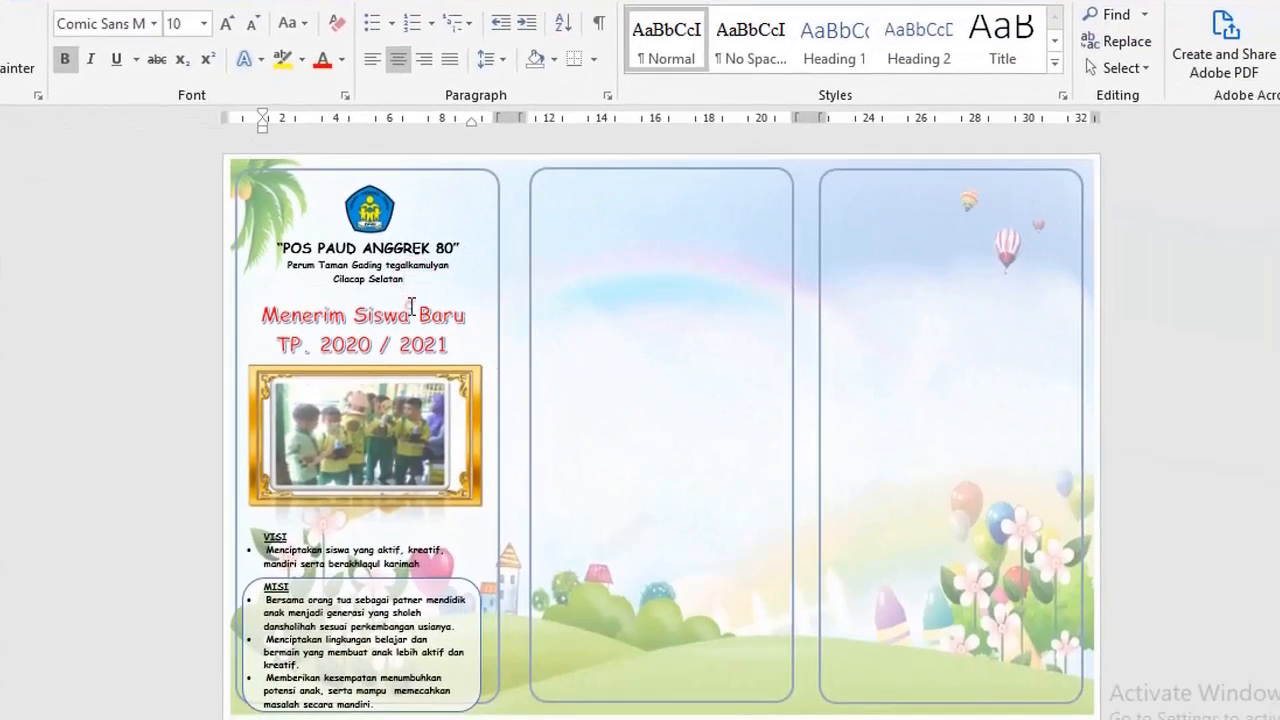
pyautogui.click(500, 362)
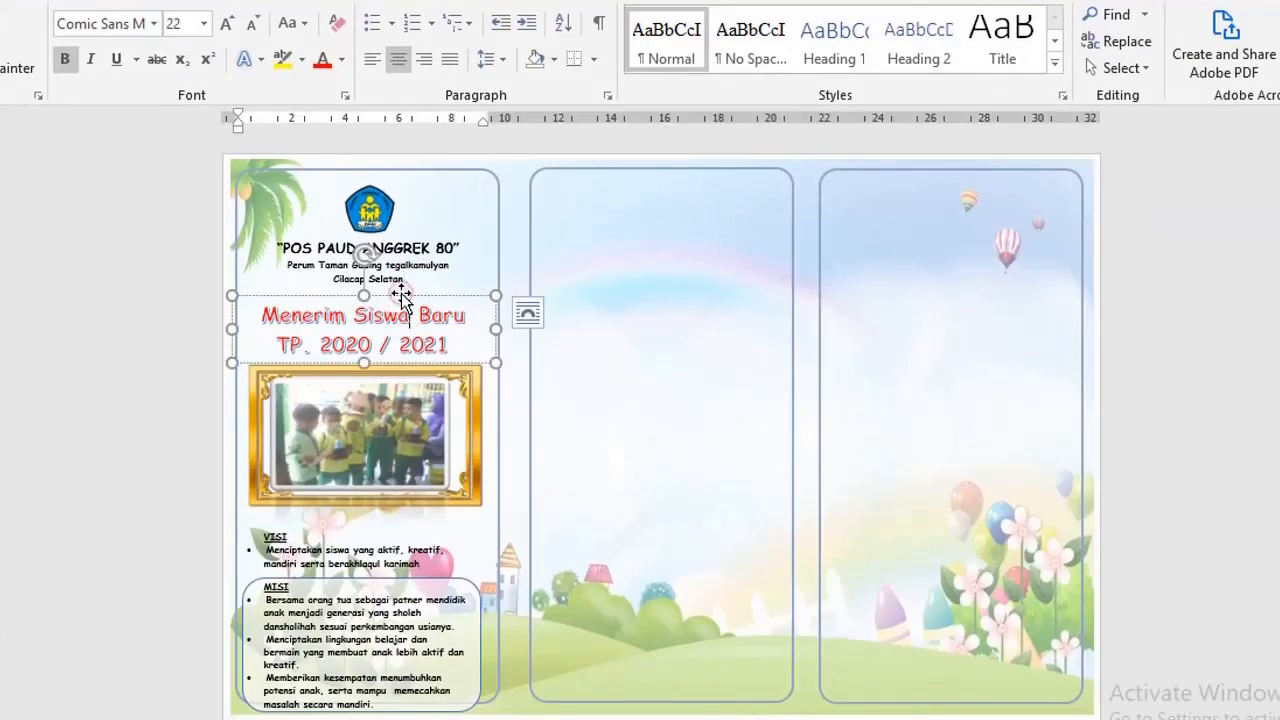
pyautogui.click(420, 281)
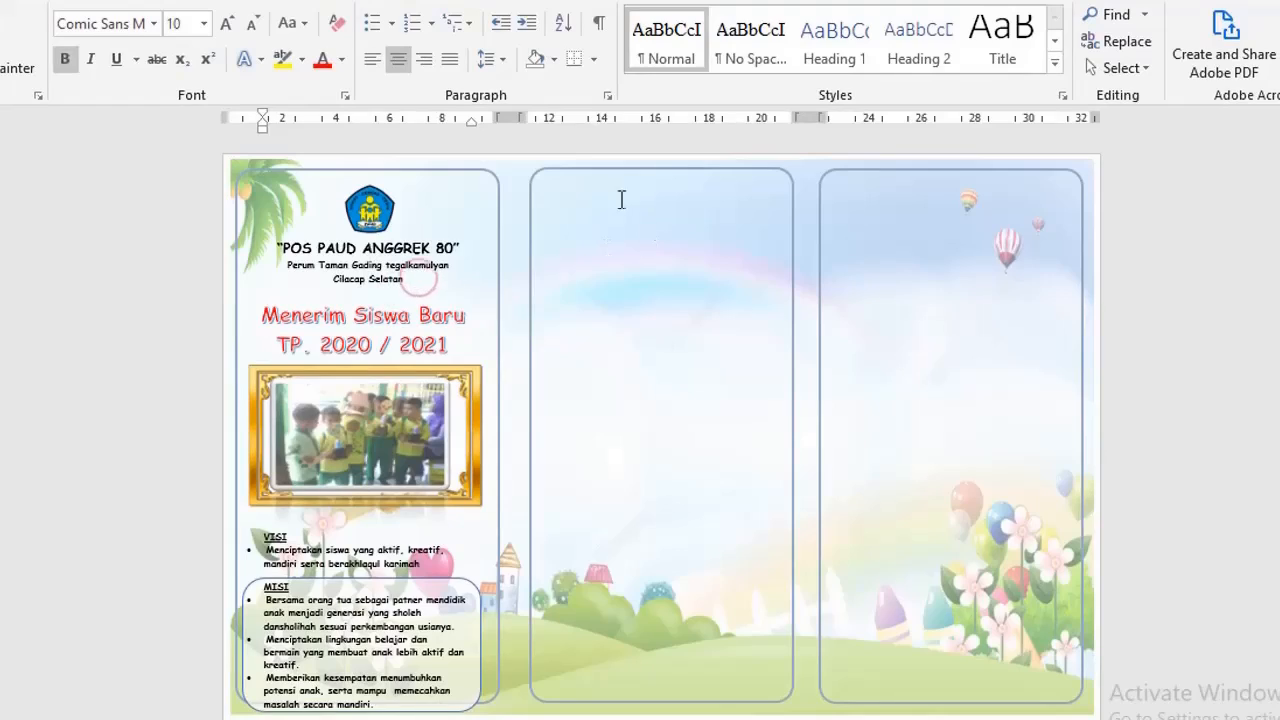
pyautogui.click(612, 193)
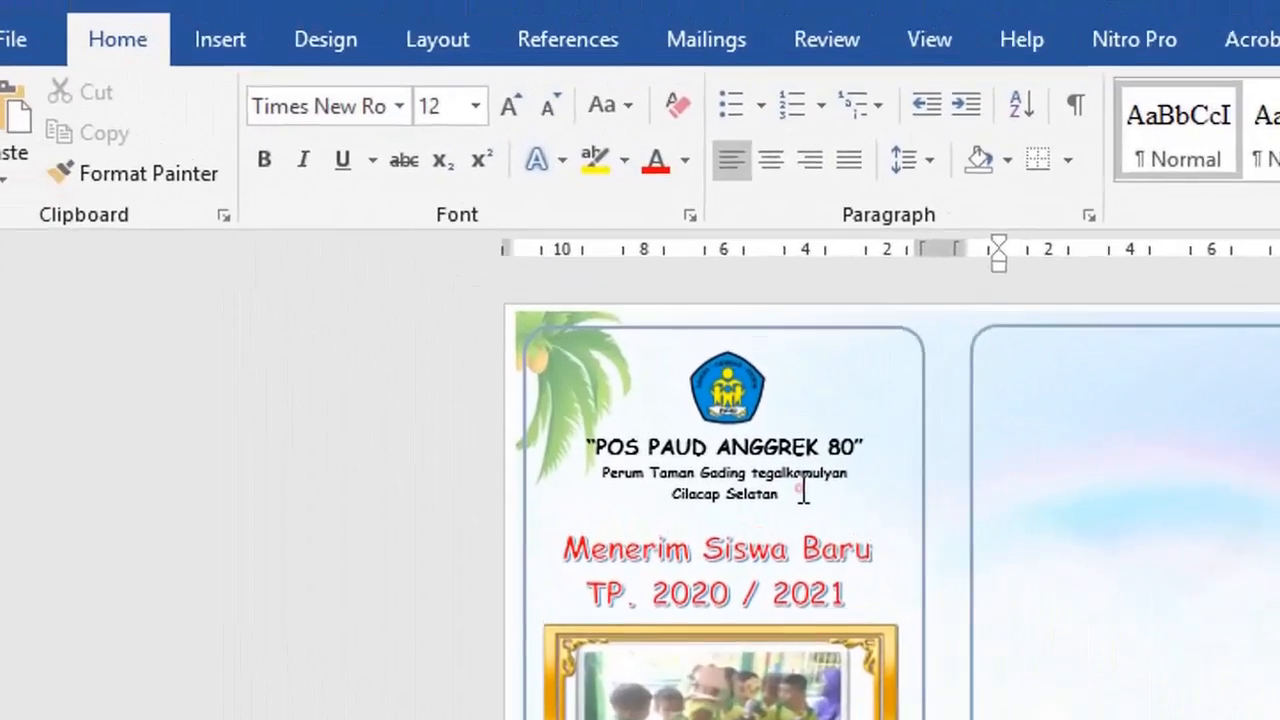
pyautogui.click(456, 303)
pyautogui.click(254, 57)
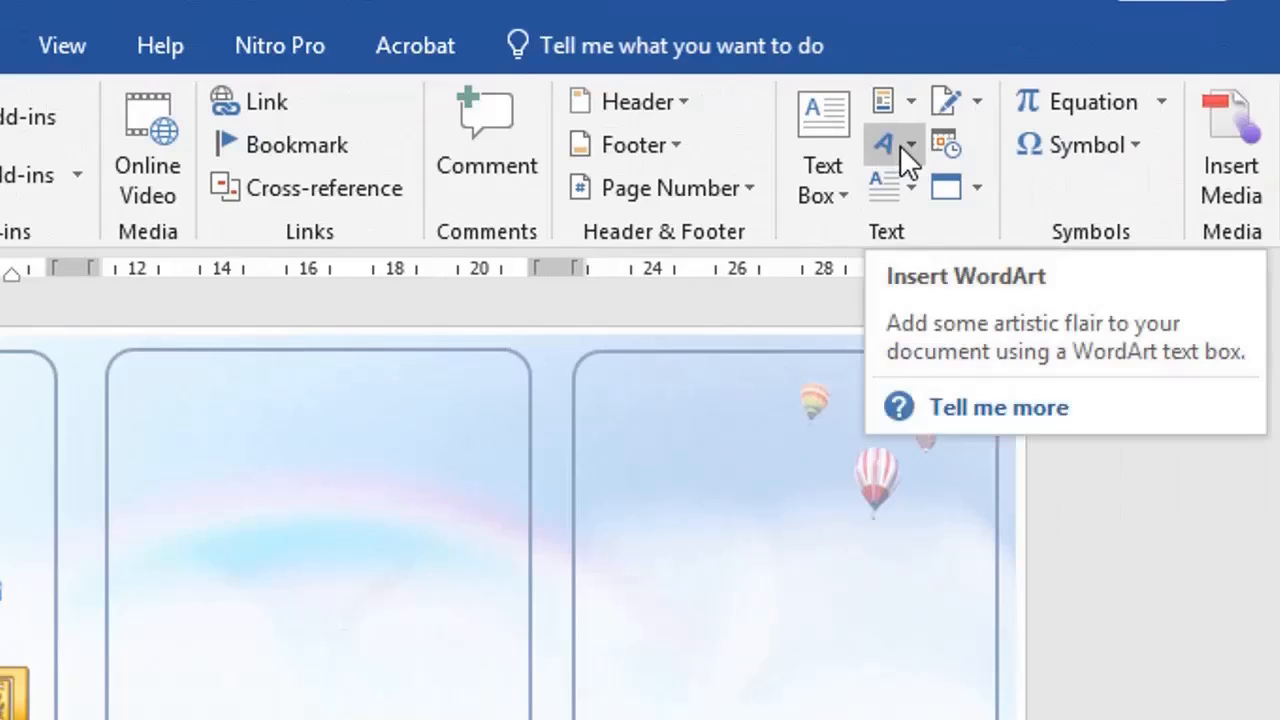
pyautogui.click(926, 263)
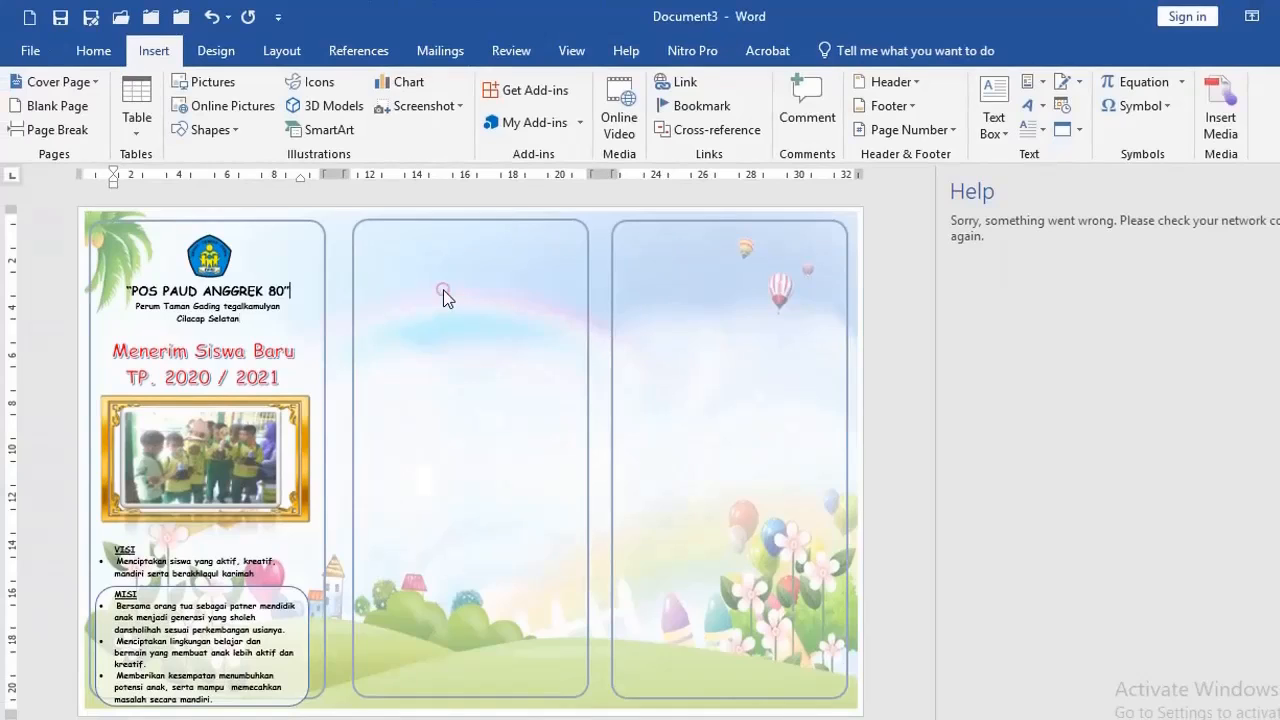
pyautogui.click(436, 289)
pyautogui.click(225, 362)
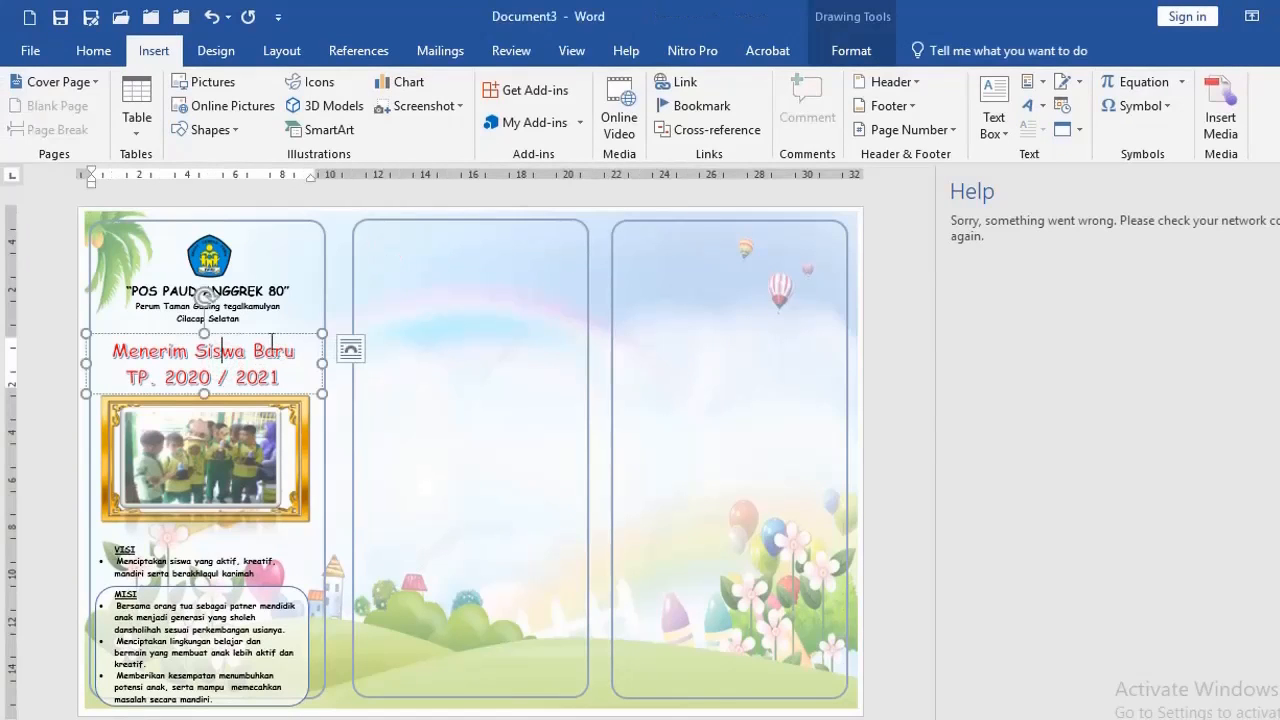
pyautogui.click(431, 281)
pyautogui.click(1278, 190)
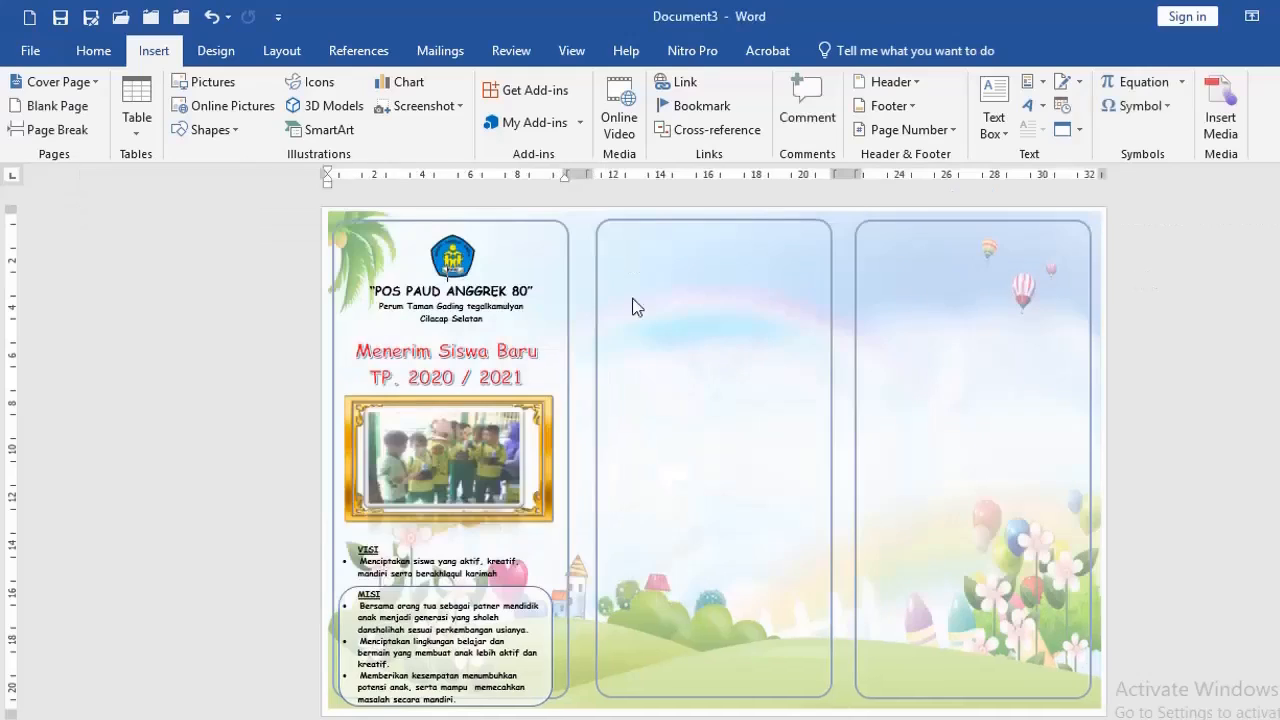
# Insert WordArt with black fill, white outline and hard shadow in the second column, and widen its paragraph by removing both indents
pyautogui.click(632, 298)
pyautogui.press('Return')
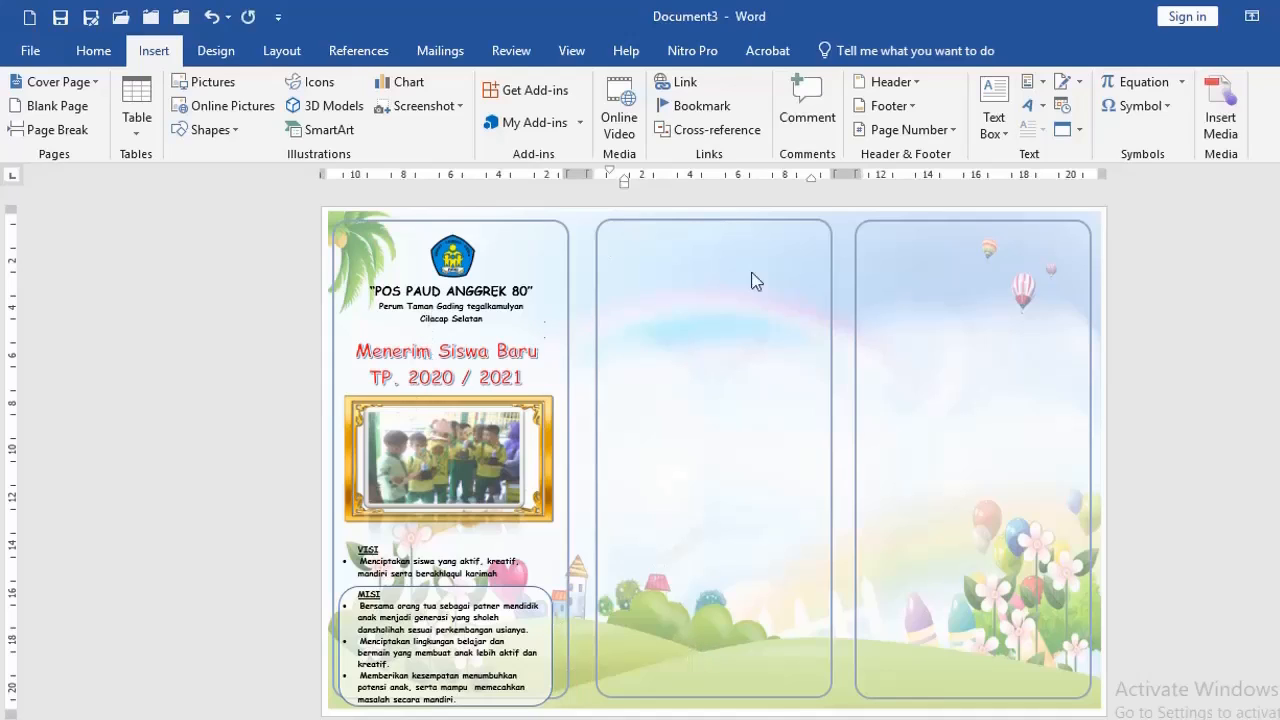
pyautogui.click(1027, 105)
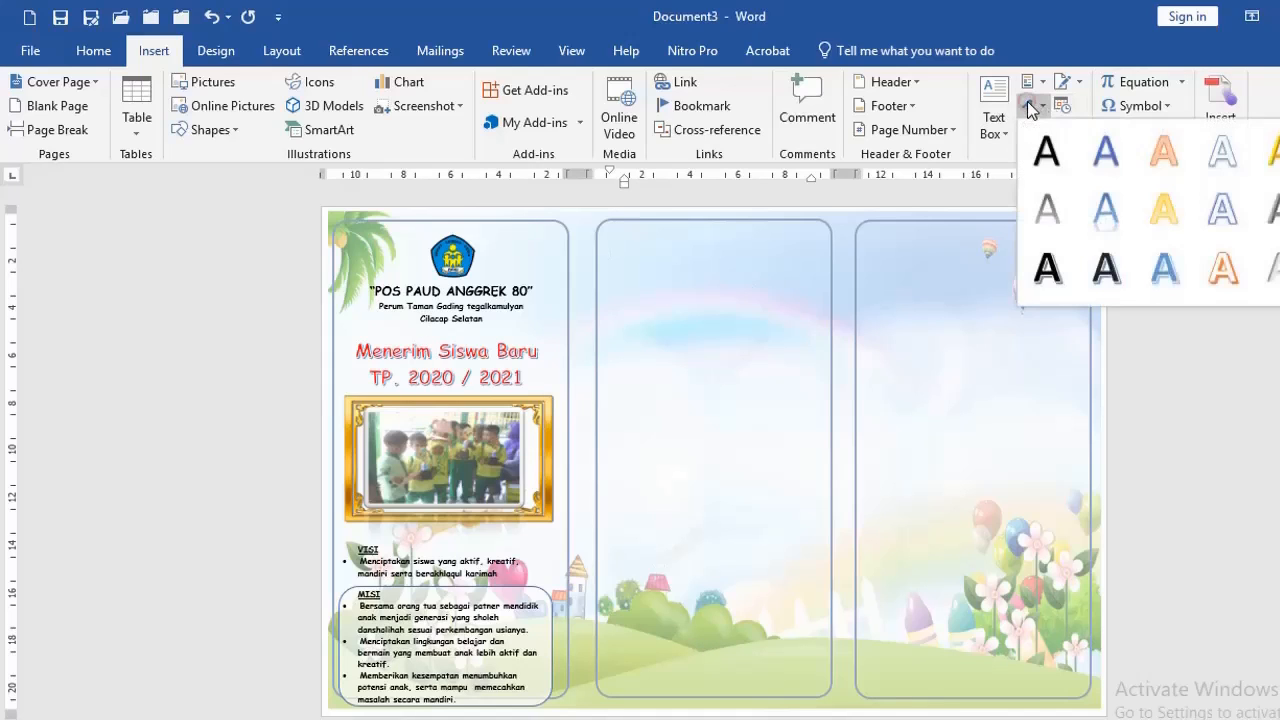
pyautogui.click(1106, 270)
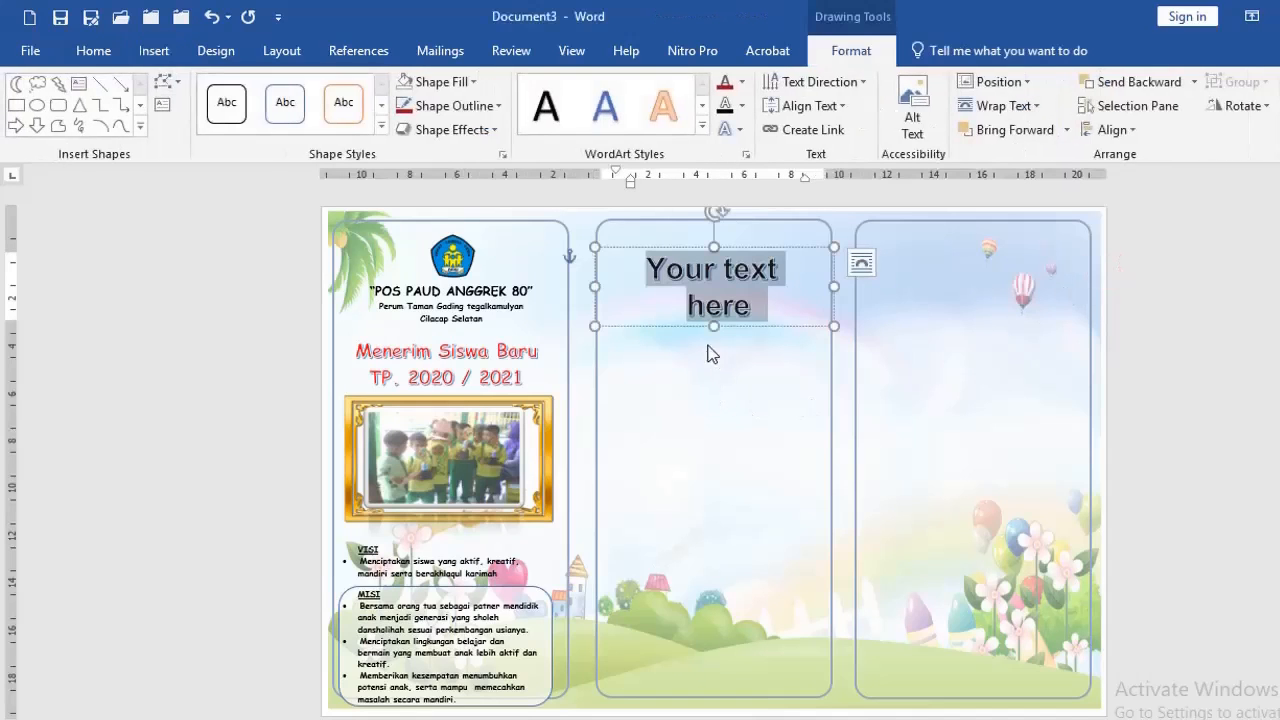
pyautogui.moveTo(630, 185); pyautogui.dragTo(609, 178)
pyautogui.moveTo(805, 178); pyautogui.dragTo(823, 178)
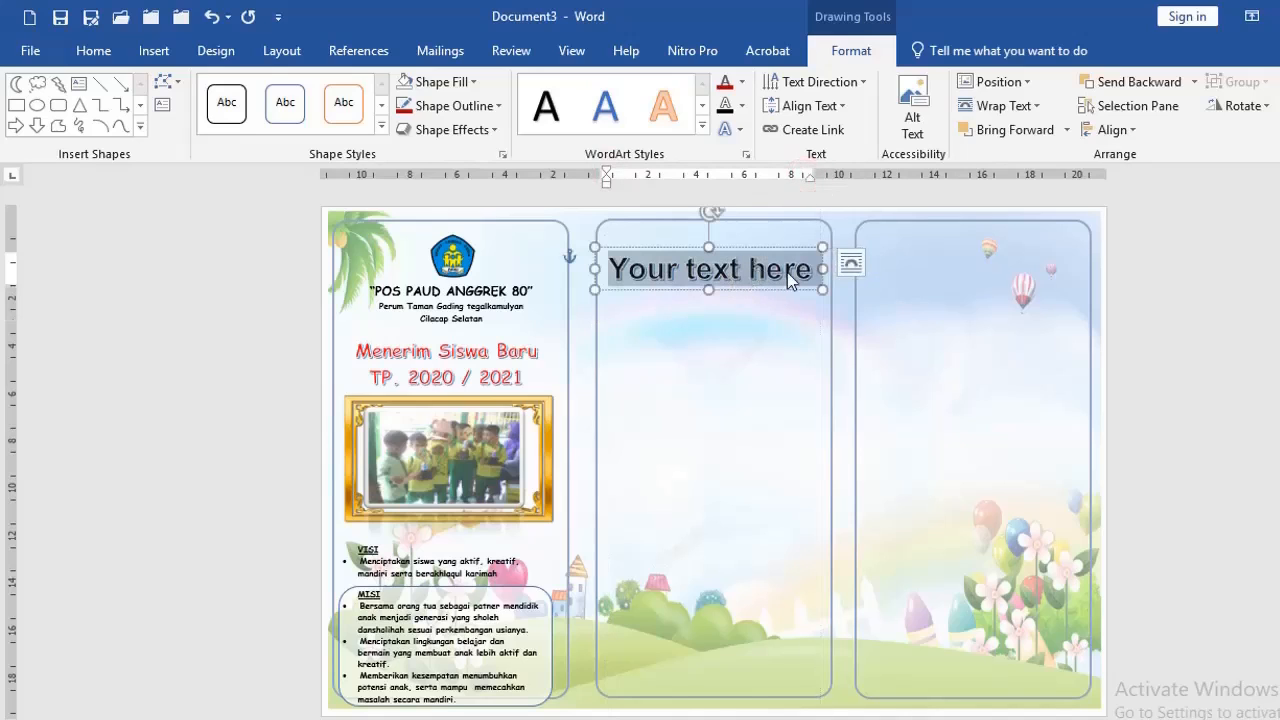
# Enter "Menerima Siswa Baru" and "Tp. 2020 / 2021" on separate lines in the WordArt, and move the box slightly up
pyautogui.write('Menerima Siswa')
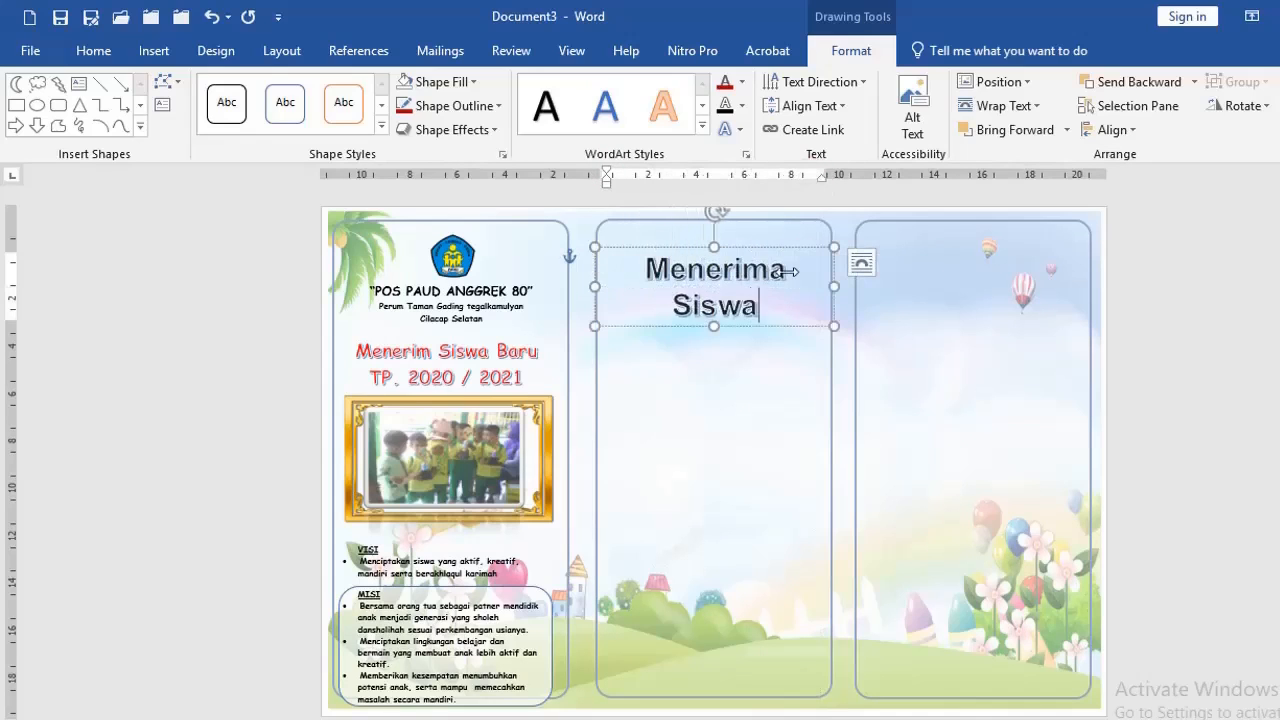
pyautogui.write(' Baru')
pyautogui.press('Return')
pyautogui.write('Tp. ')
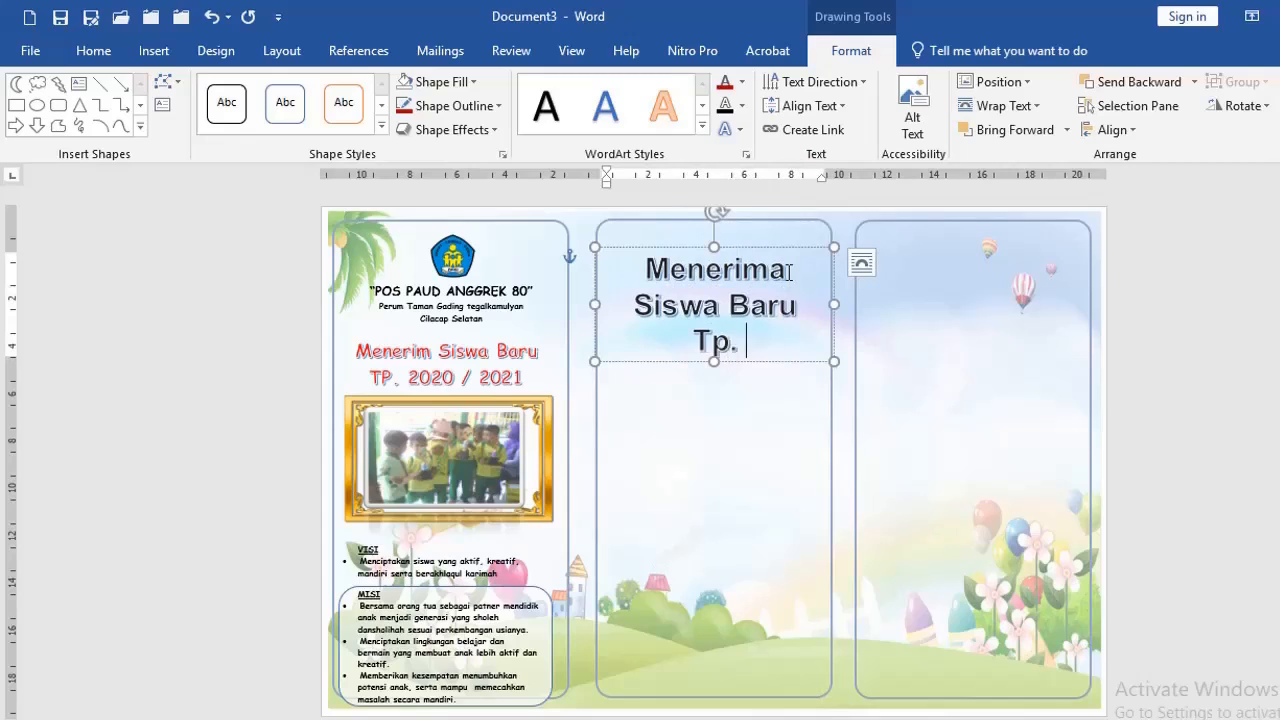
pyautogui.write('2020 / 2021')
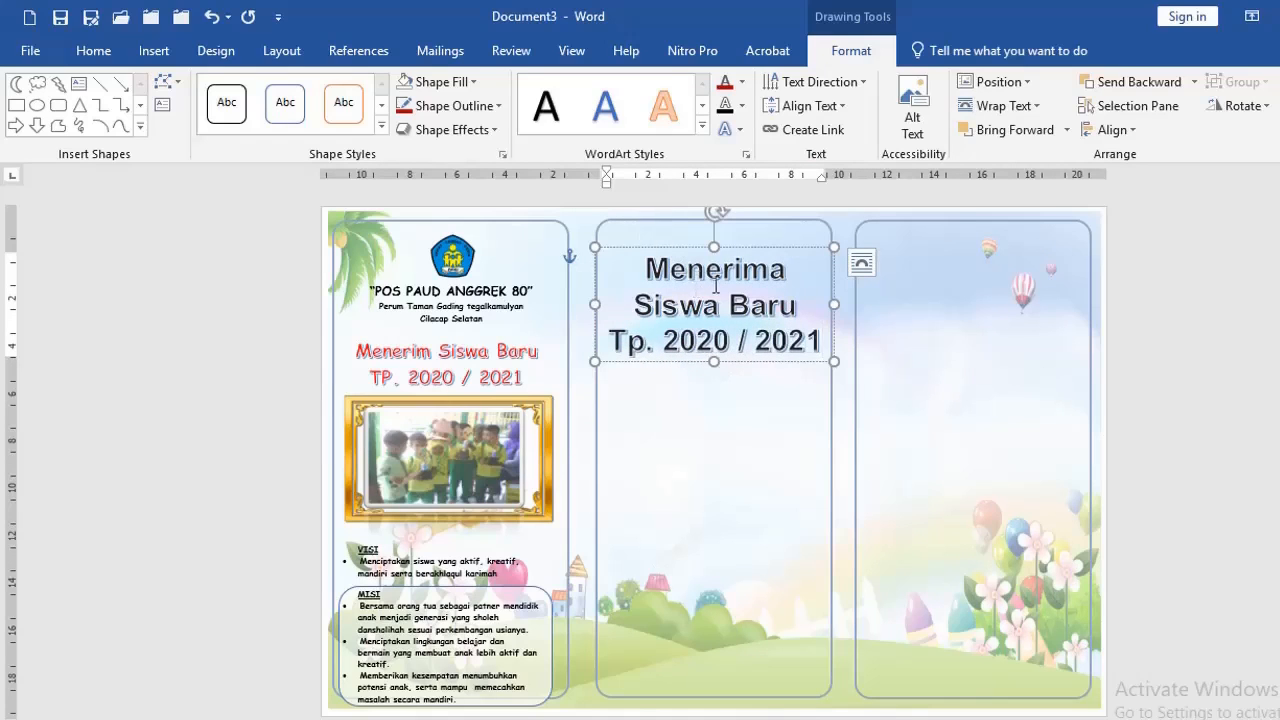
pyautogui.moveTo(667, 248); pyautogui.dragTo(668, 229)
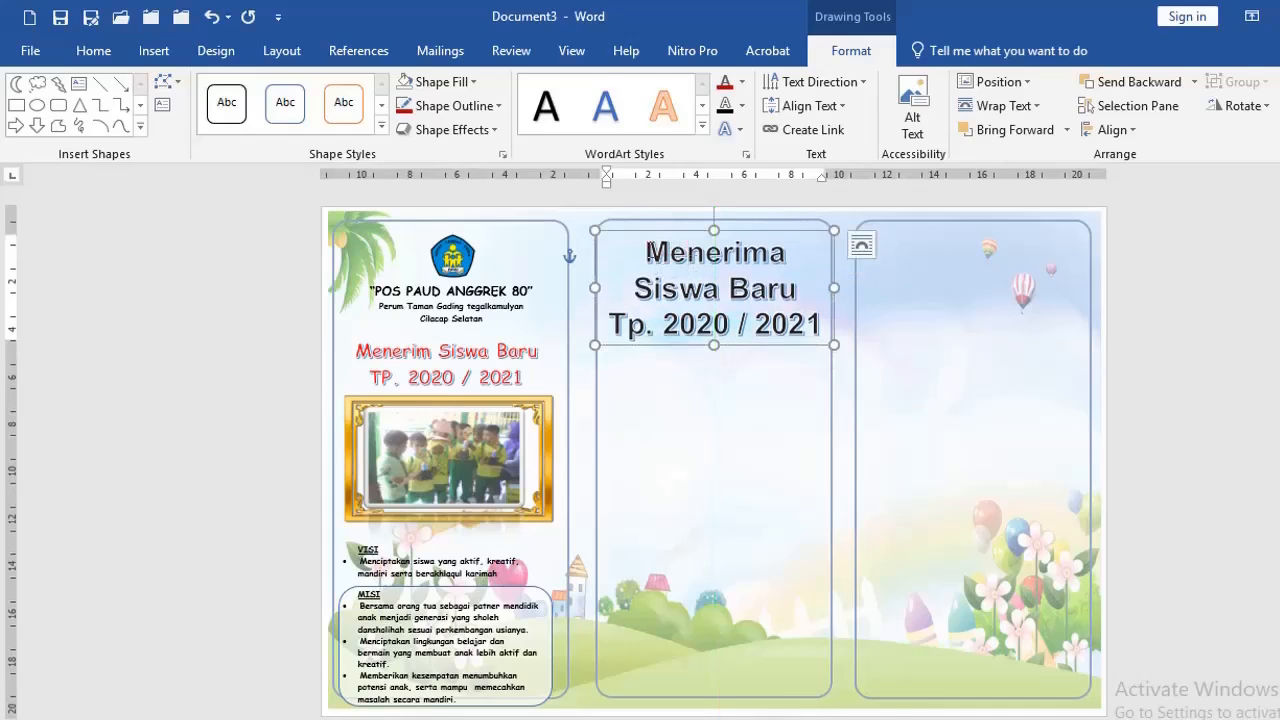
# Set the second-column WordArt text to 22 pt and move its box down to the rainbow
pyautogui.moveTo(647, 251); pyautogui.dragTo(836, 341)
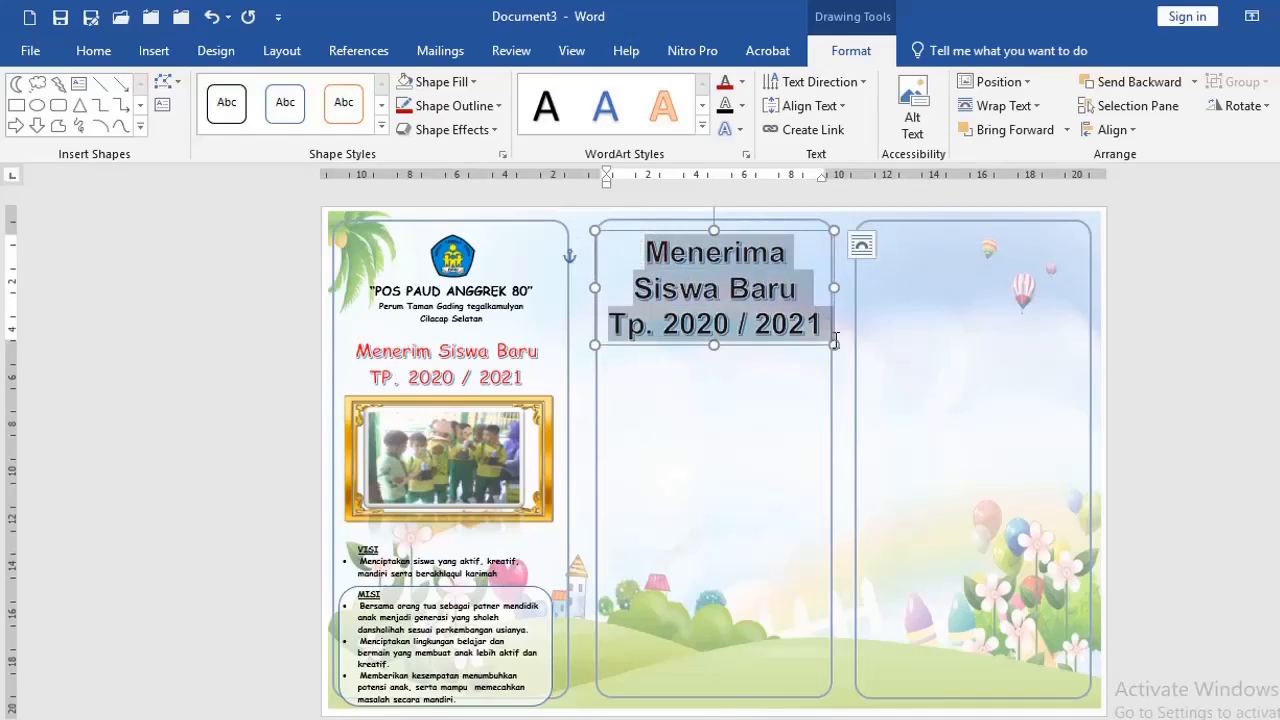
pyautogui.click(93, 52)
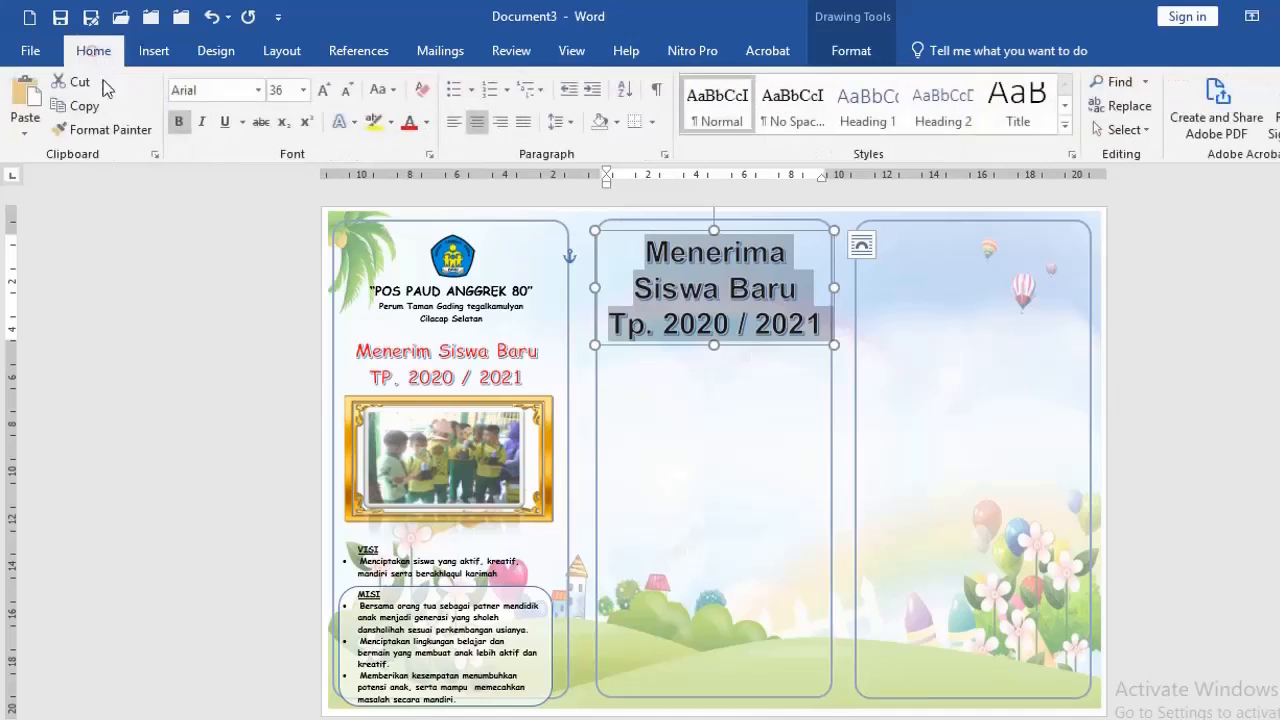
pyautogui.click(304, 92)
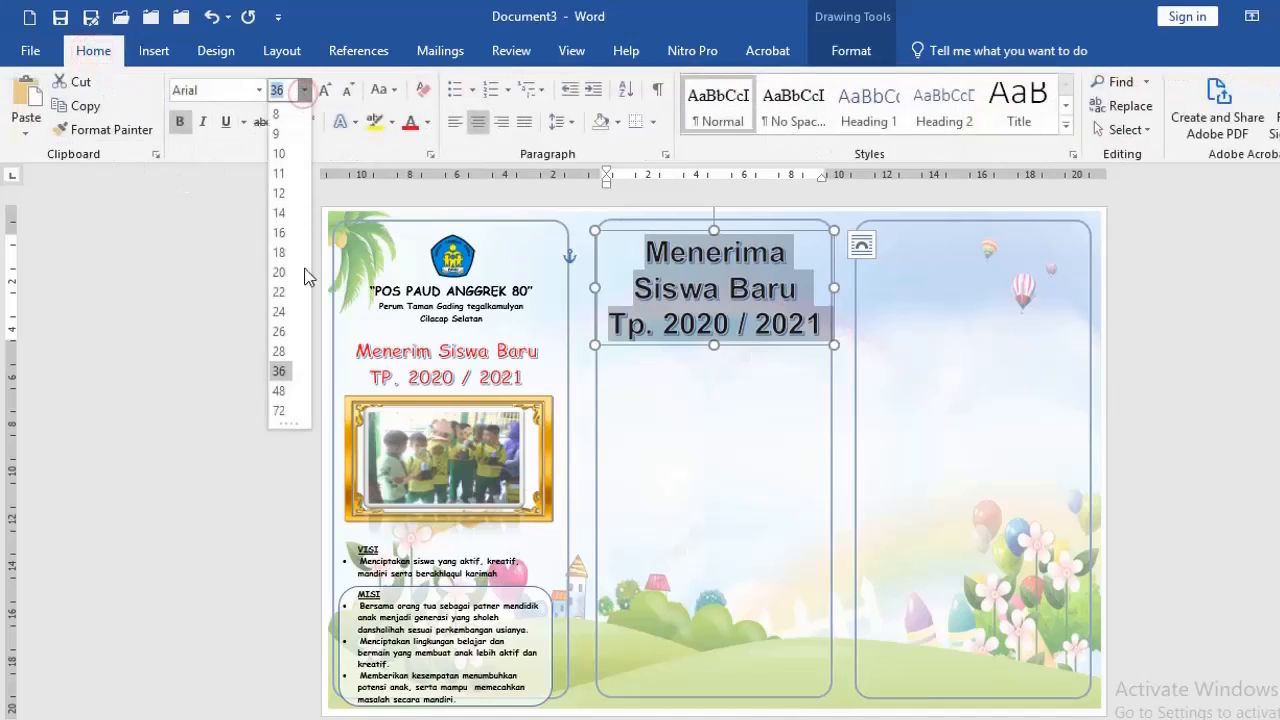
pyautogui.press('Escape')
pyautogui.write('22')
pyautogui.press('Return')
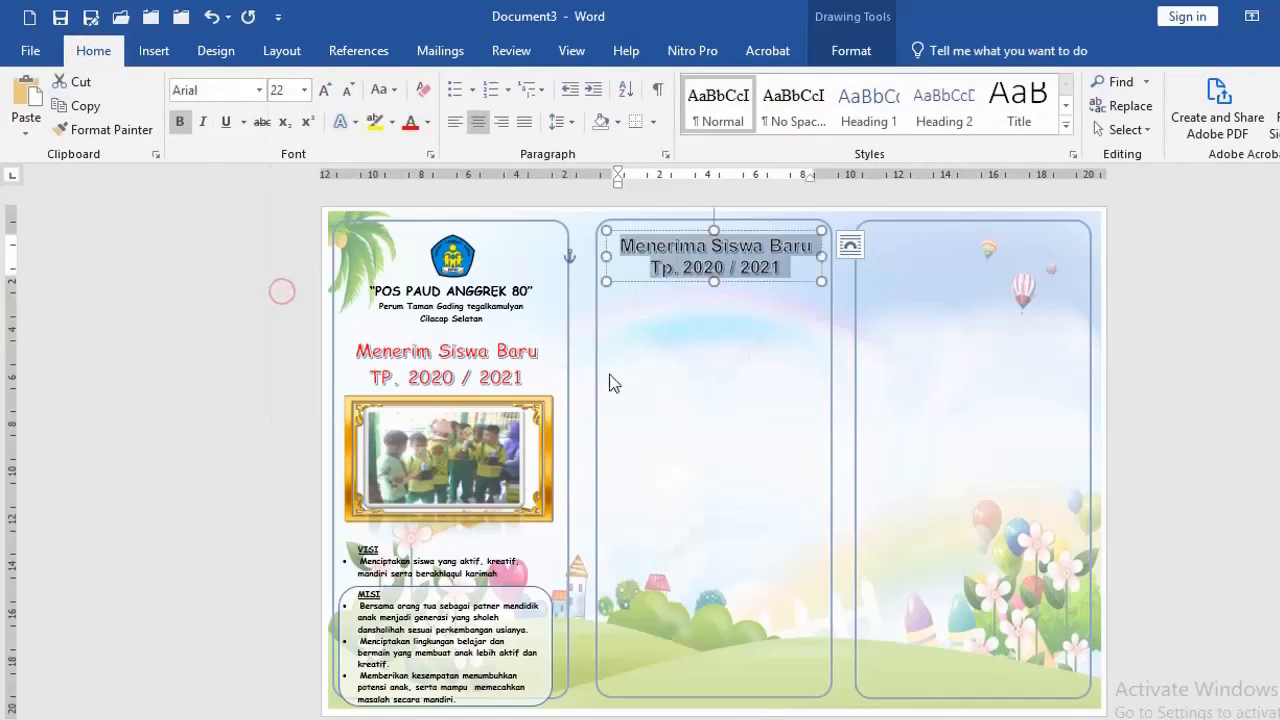
pyautogui.moveTo(700, 286); pyautogui.dragTo(700, 380)
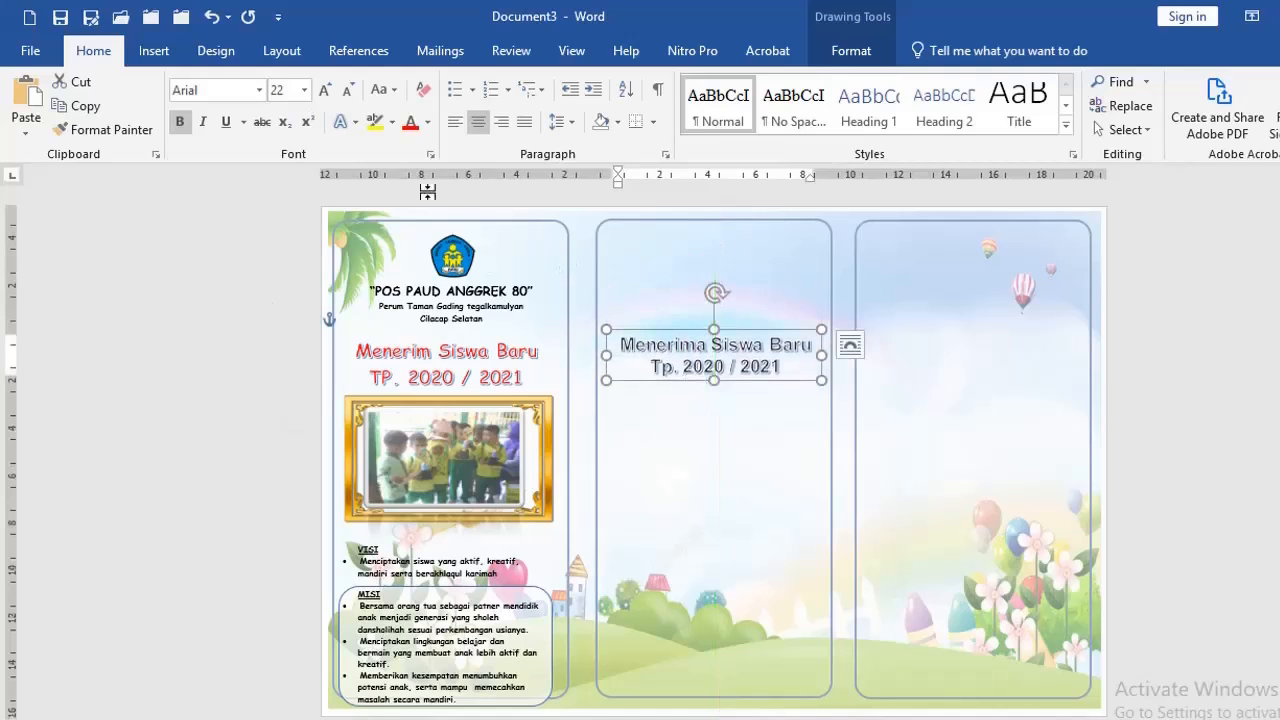
# Colour the second-column WordArt text red and fill its box with yellow
pyautogui.click(410, 124)
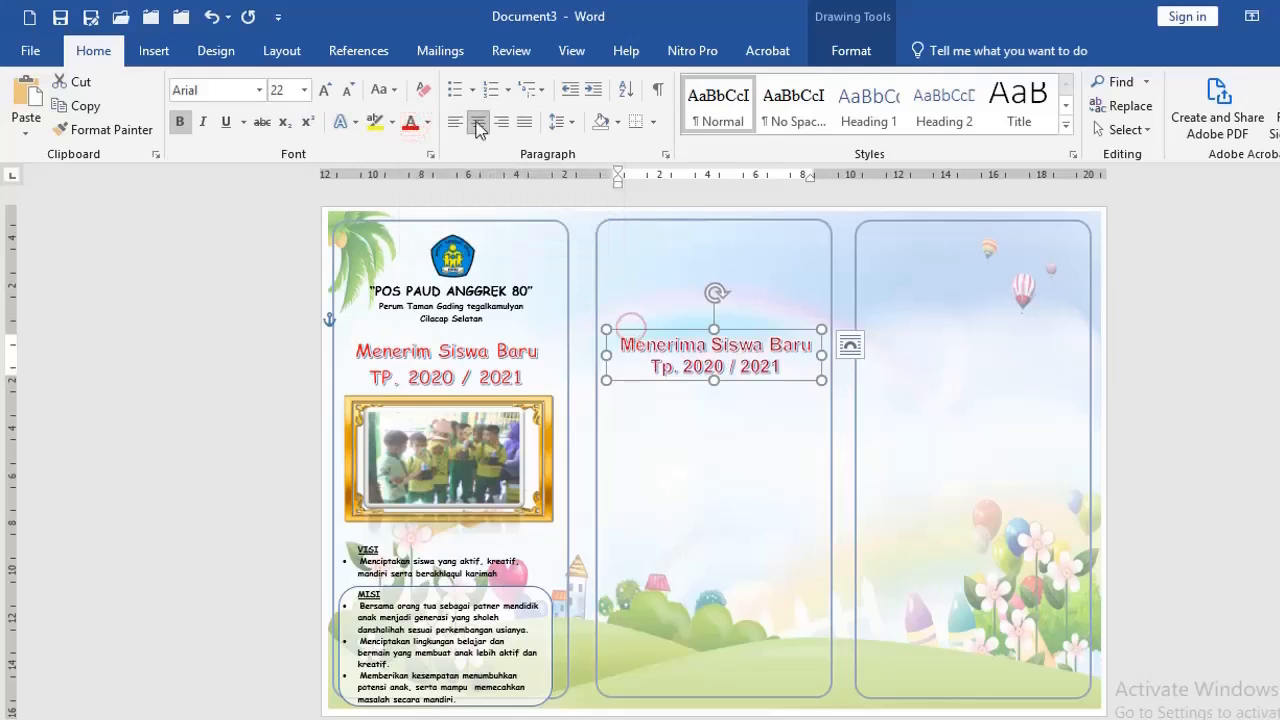
pyautogui.click(851, 51)
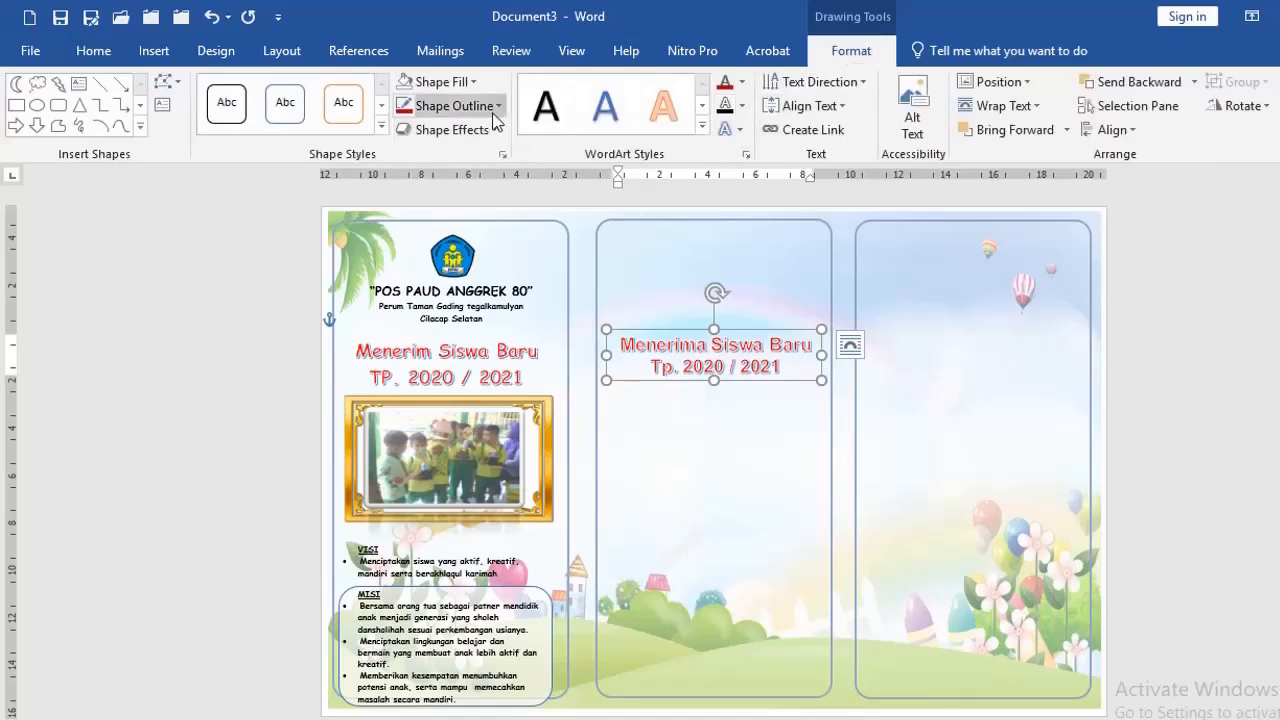
pyautogui.click(473, 82)
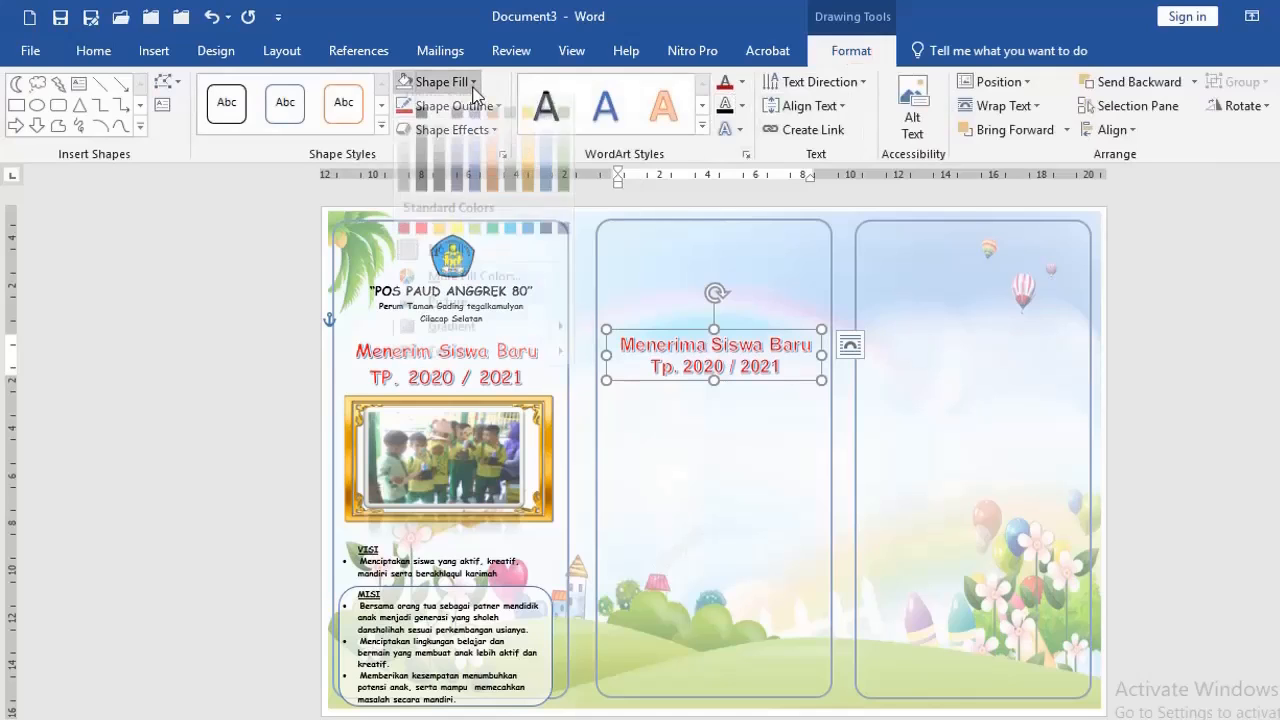
pyautogui.click(458, 244)
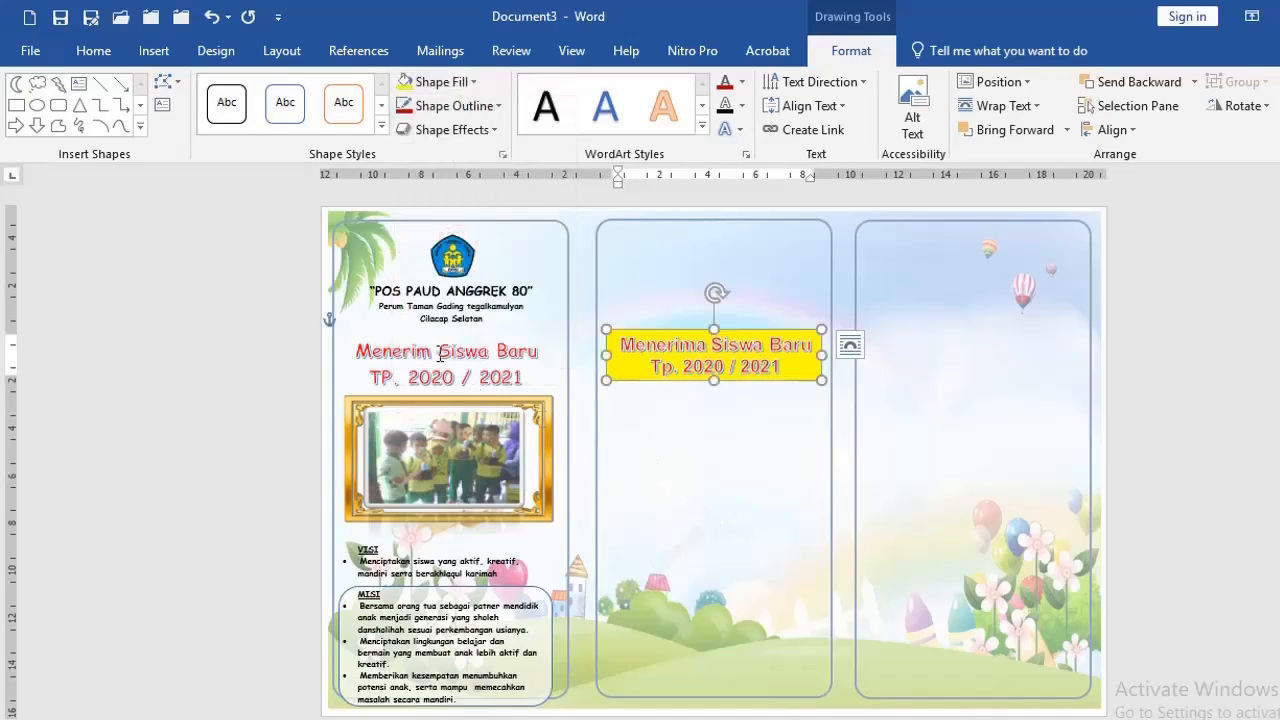
# Delete the yellow-filled WordArt box from the second column
pyautogui.click(638, 376)
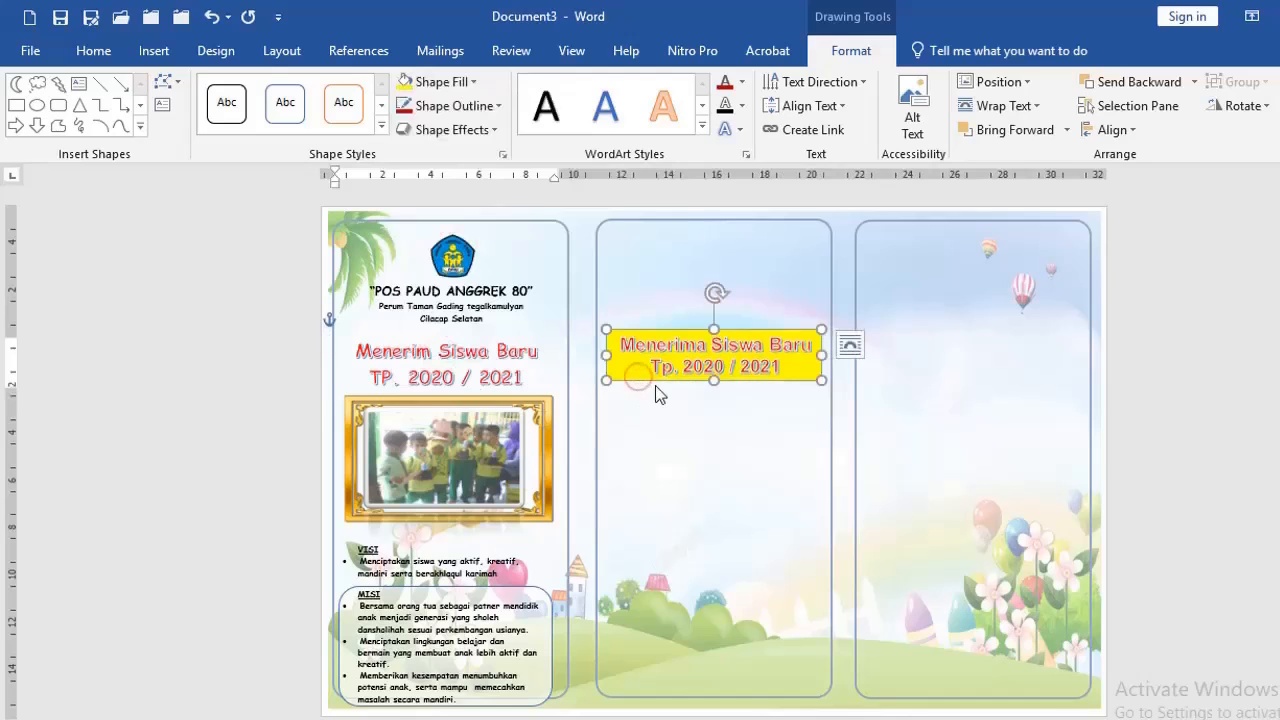
pyautogui.press('Delete')
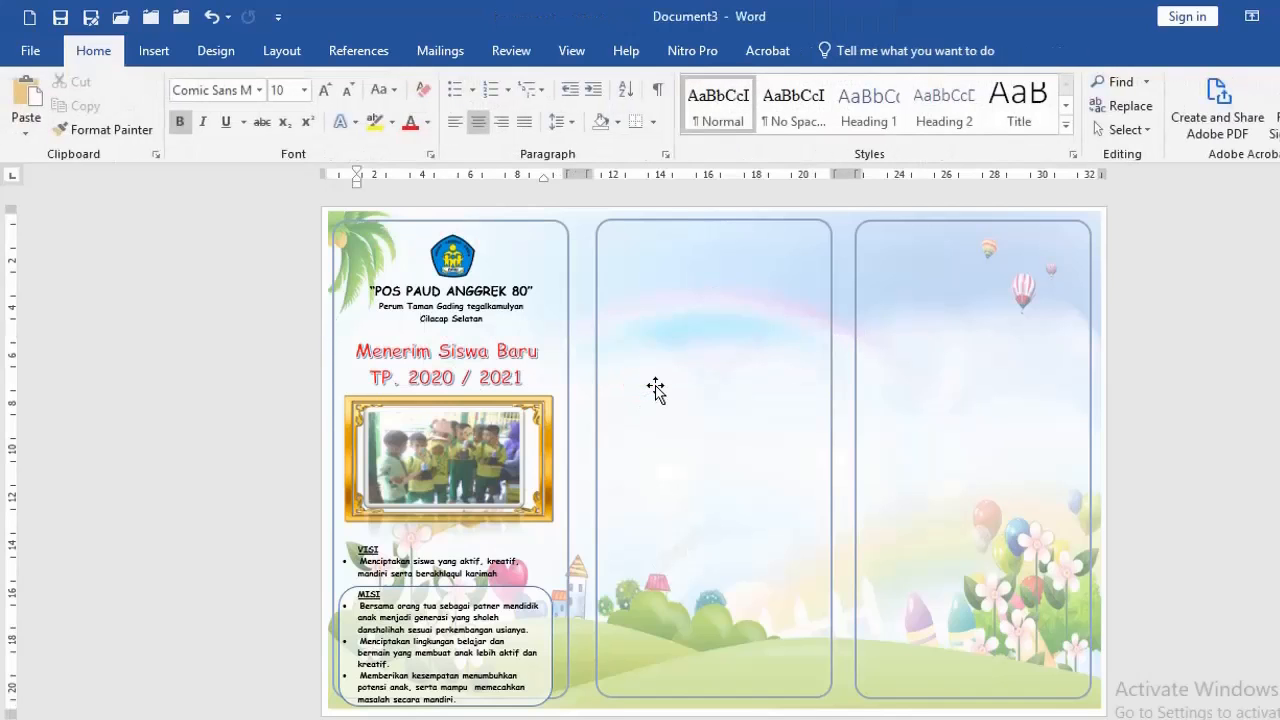
# Examine the gold picture frame and the group photo inside it in the first column
pyautogui.click(528, 412)
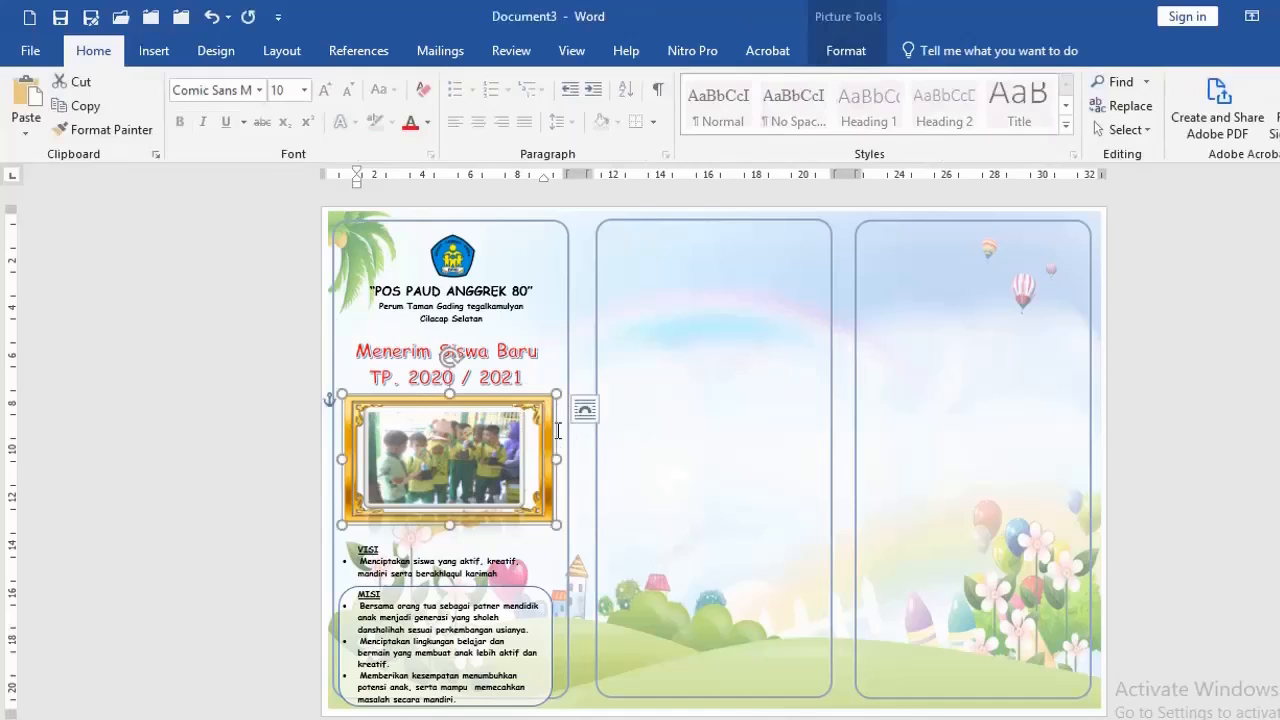
pyautogui.click(504, 429)
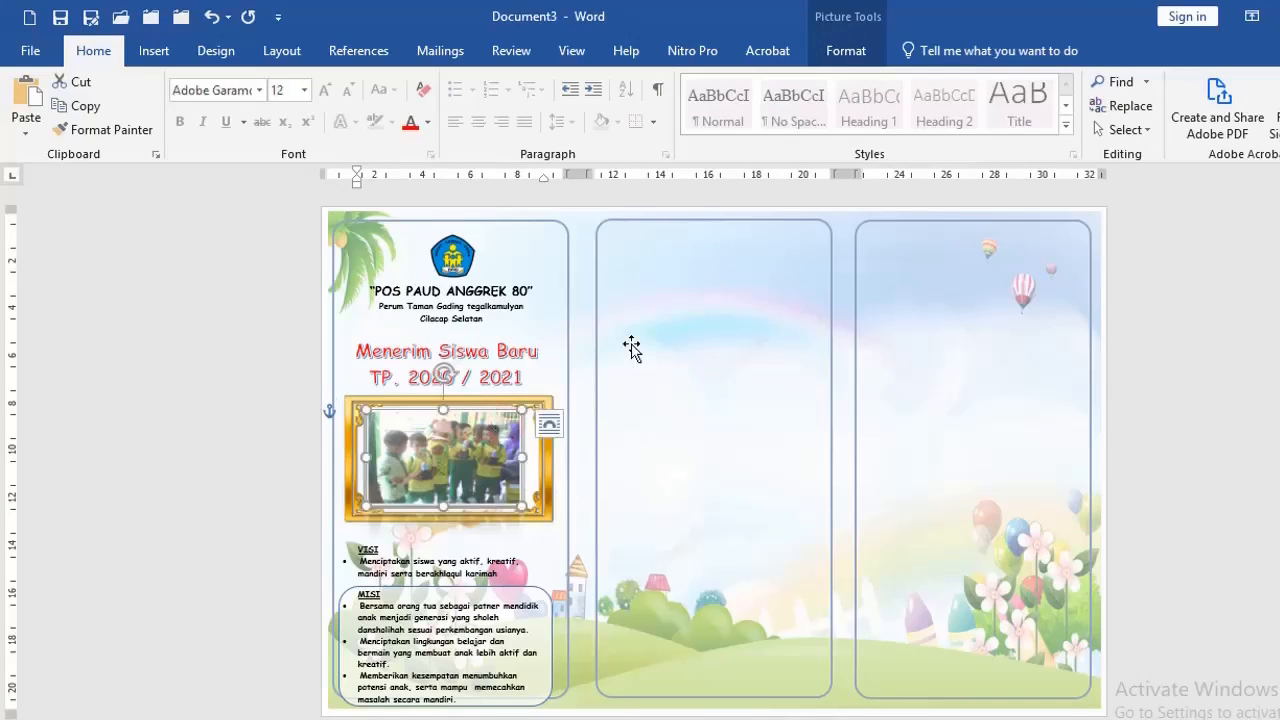